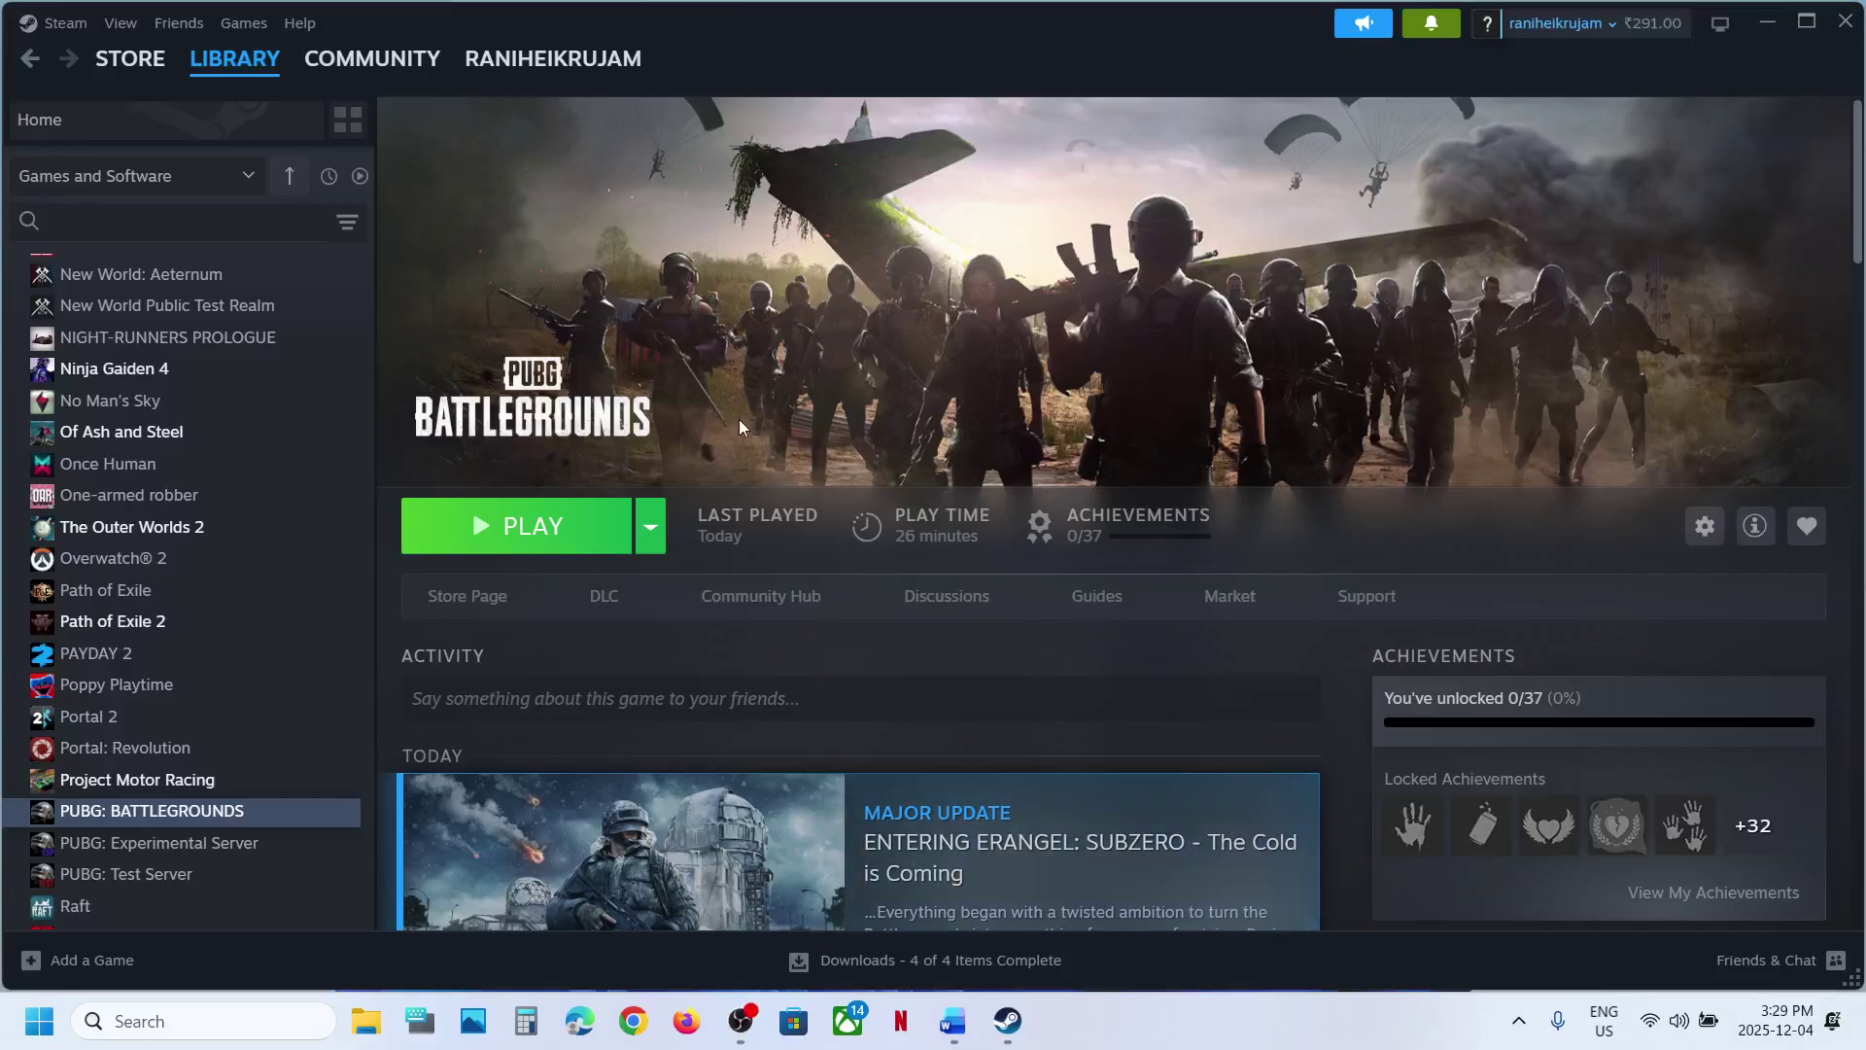
- Highlight the Step 1 Restart Game note, view Start's power options, then highlight Step 2
{"action": "left_click", "coordinate": [953, 1020]}
{"action": "left_click_drag", "start_coordinate": [247, 282], "coordinate": [807, 296]}
{"action": "left_click", "coordinate": [29, 1026]}
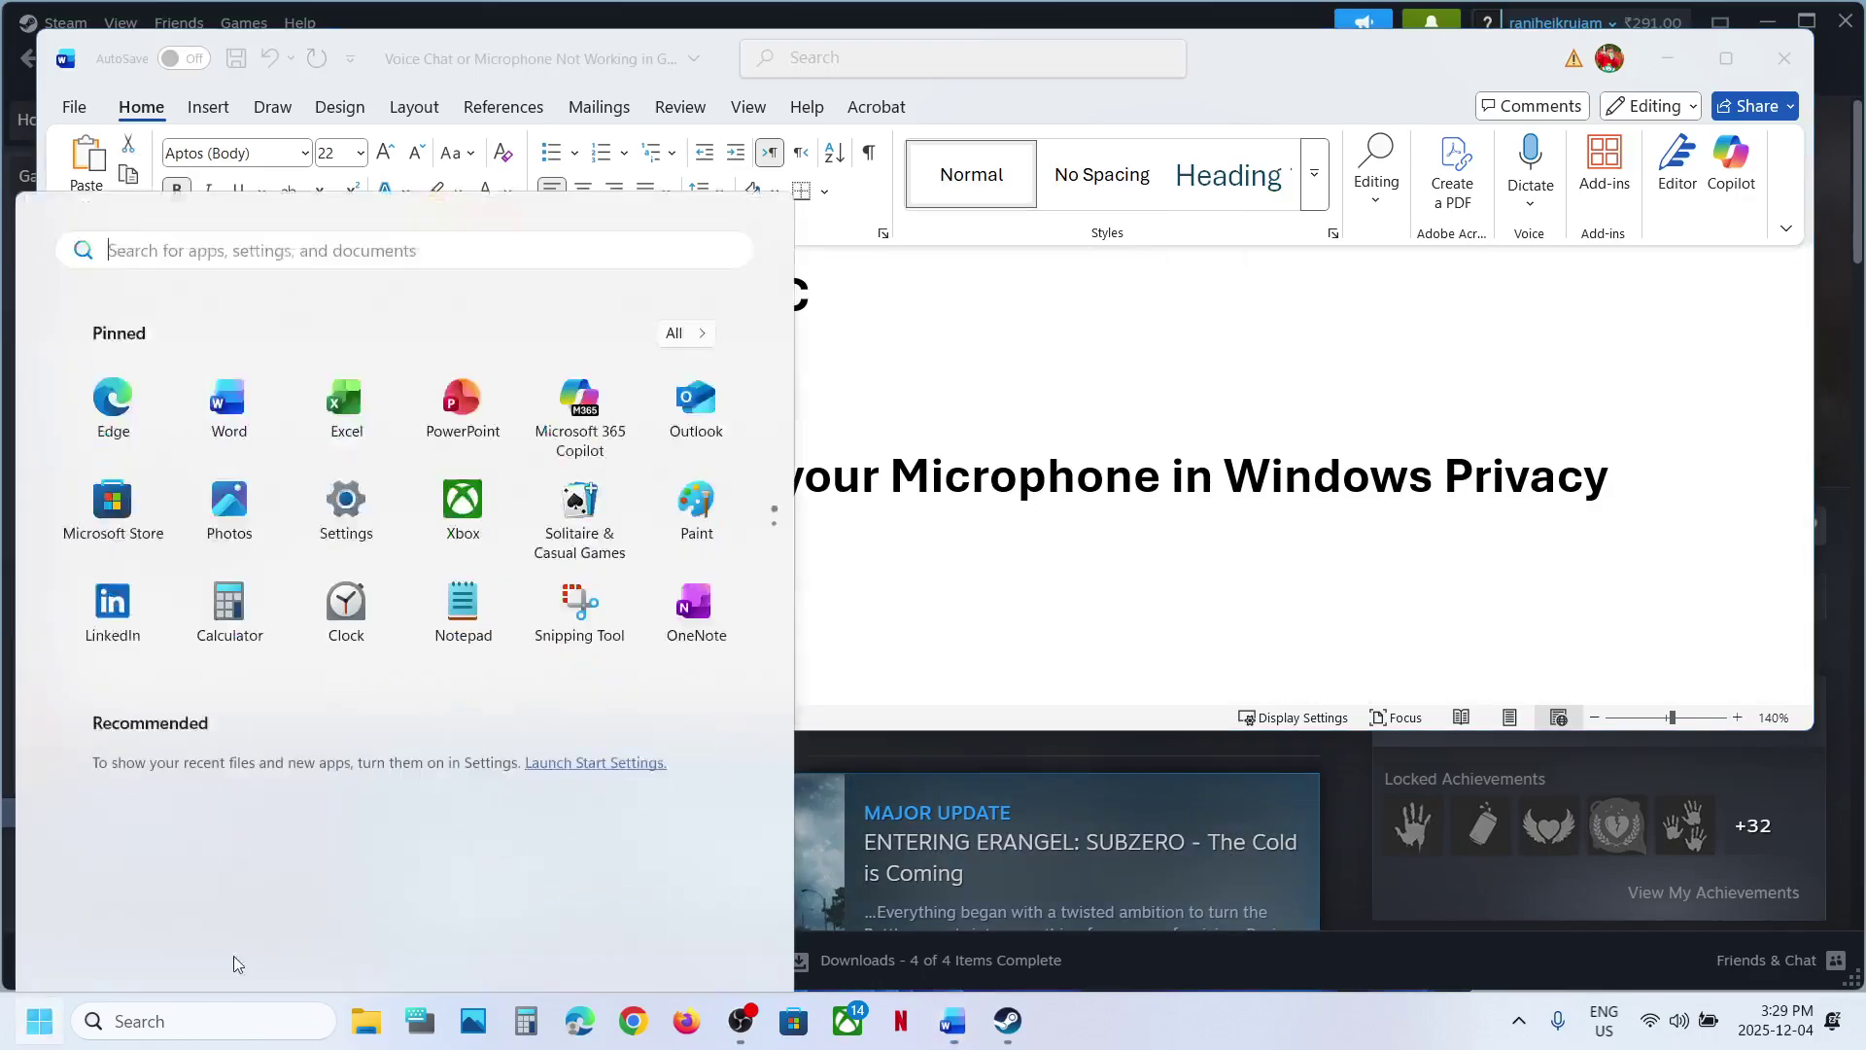
{"action": "left_click", "coordinate": [707, 937]}
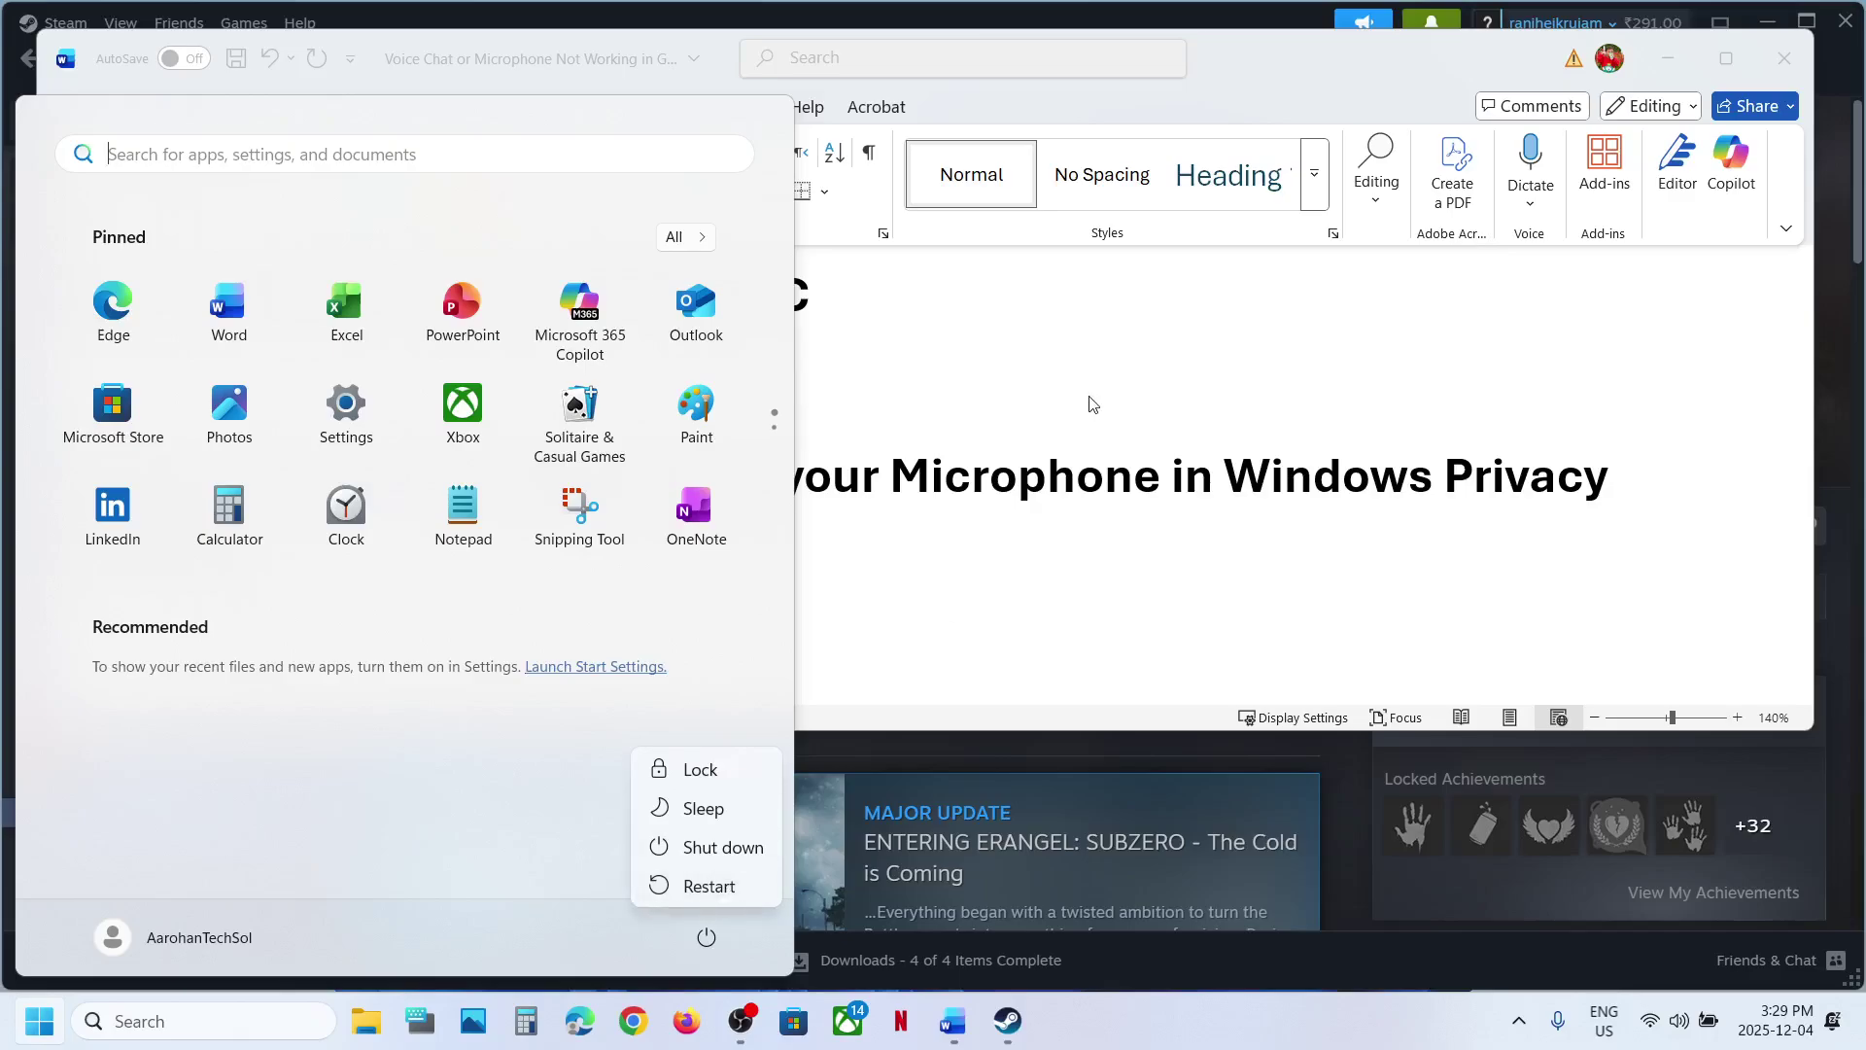
{"action": "key", "text": "Escape"}
{"action": "key", "text": "Escape"}
{"action": "left_click_drag", "start_coordinate": [279, 499], "coordinate": [1169, 491]}
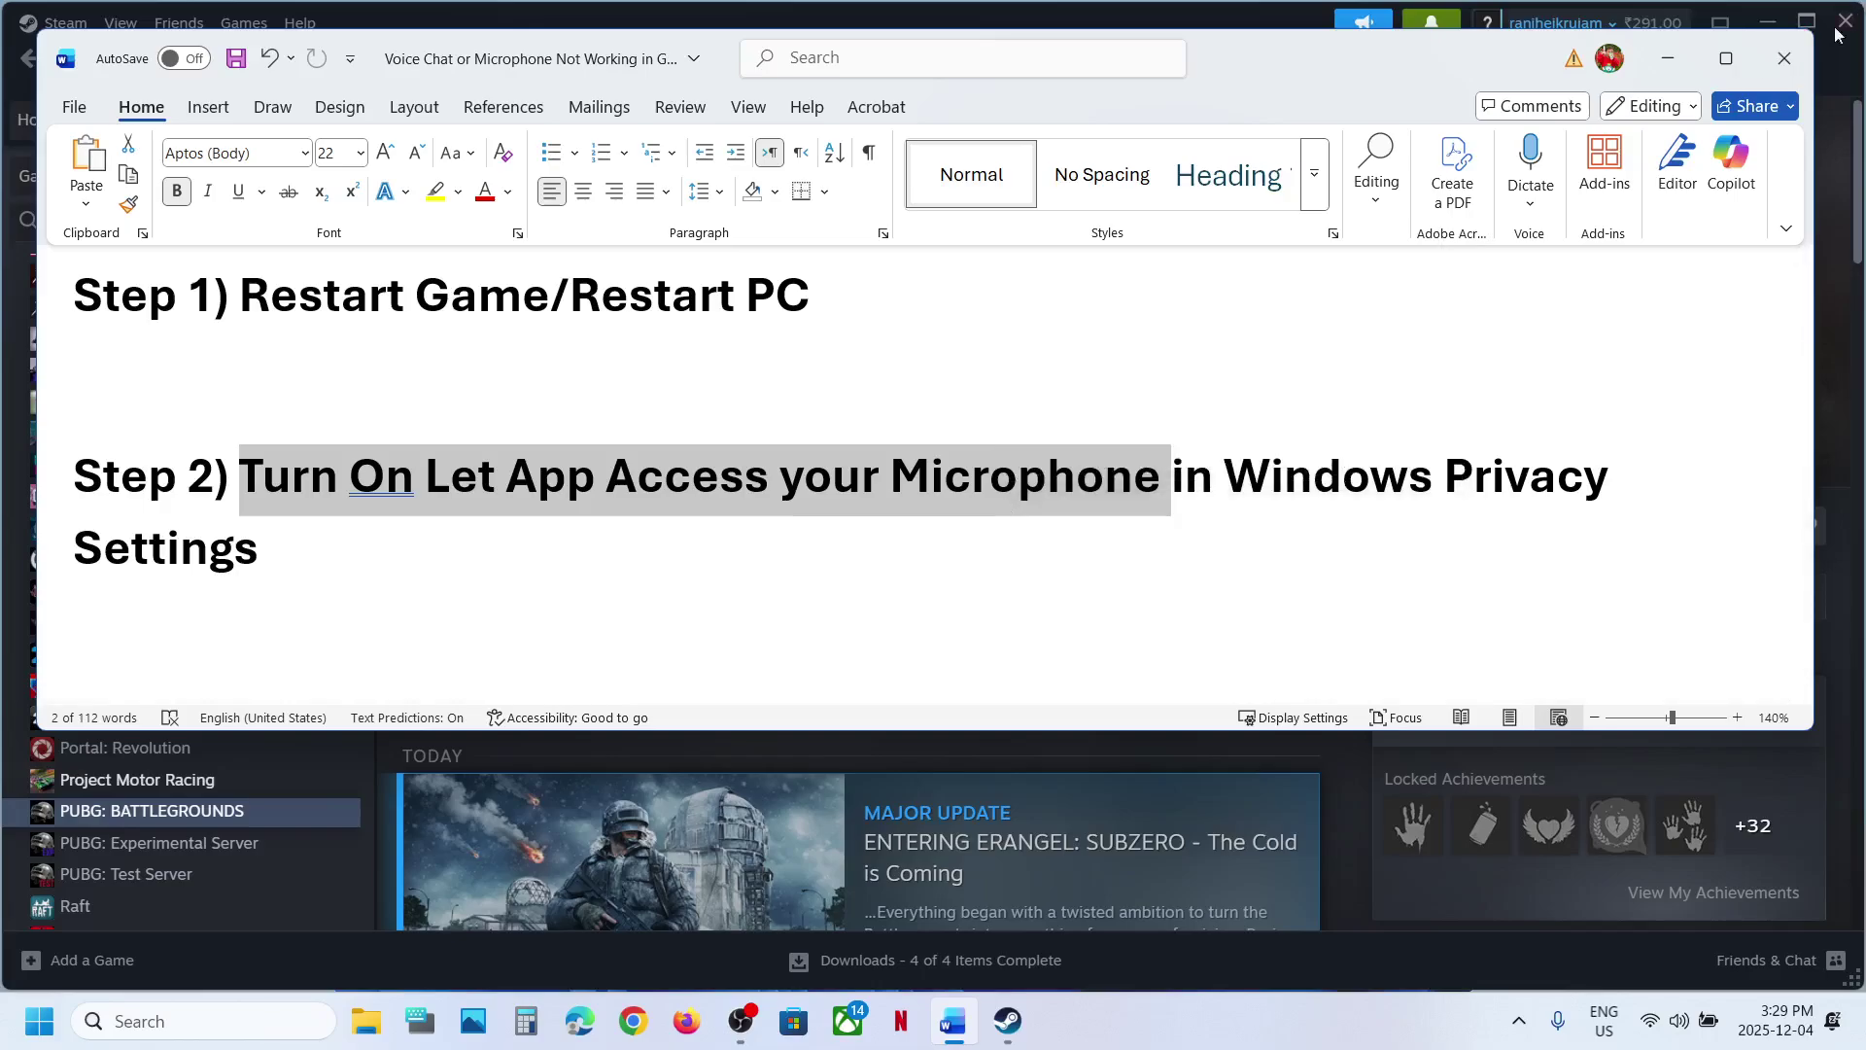
- Go to the Microphone page under Privacy & security in Windows Settings
{"action": "left_click", "coordinate": [1680, 56]}
{"action": "key", "text": "super+i"}
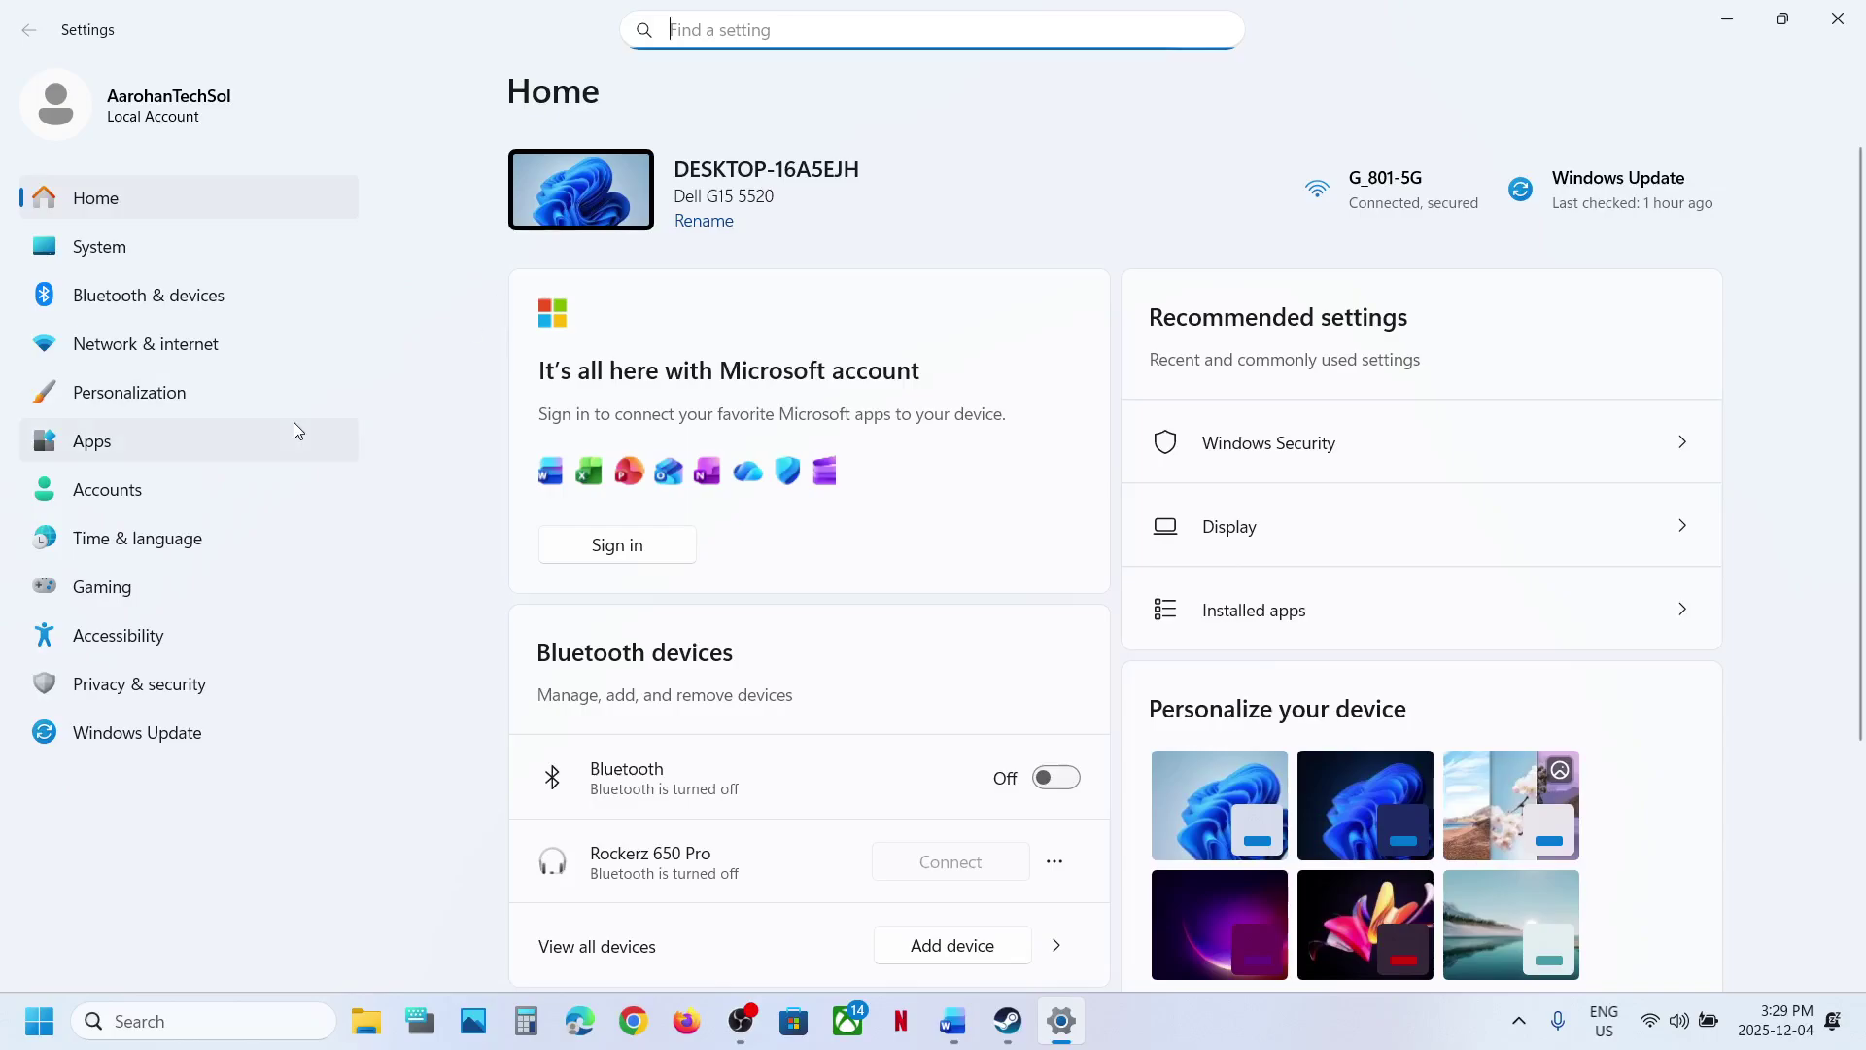
{"action": "left_click", "coordinate": [161, 686]}
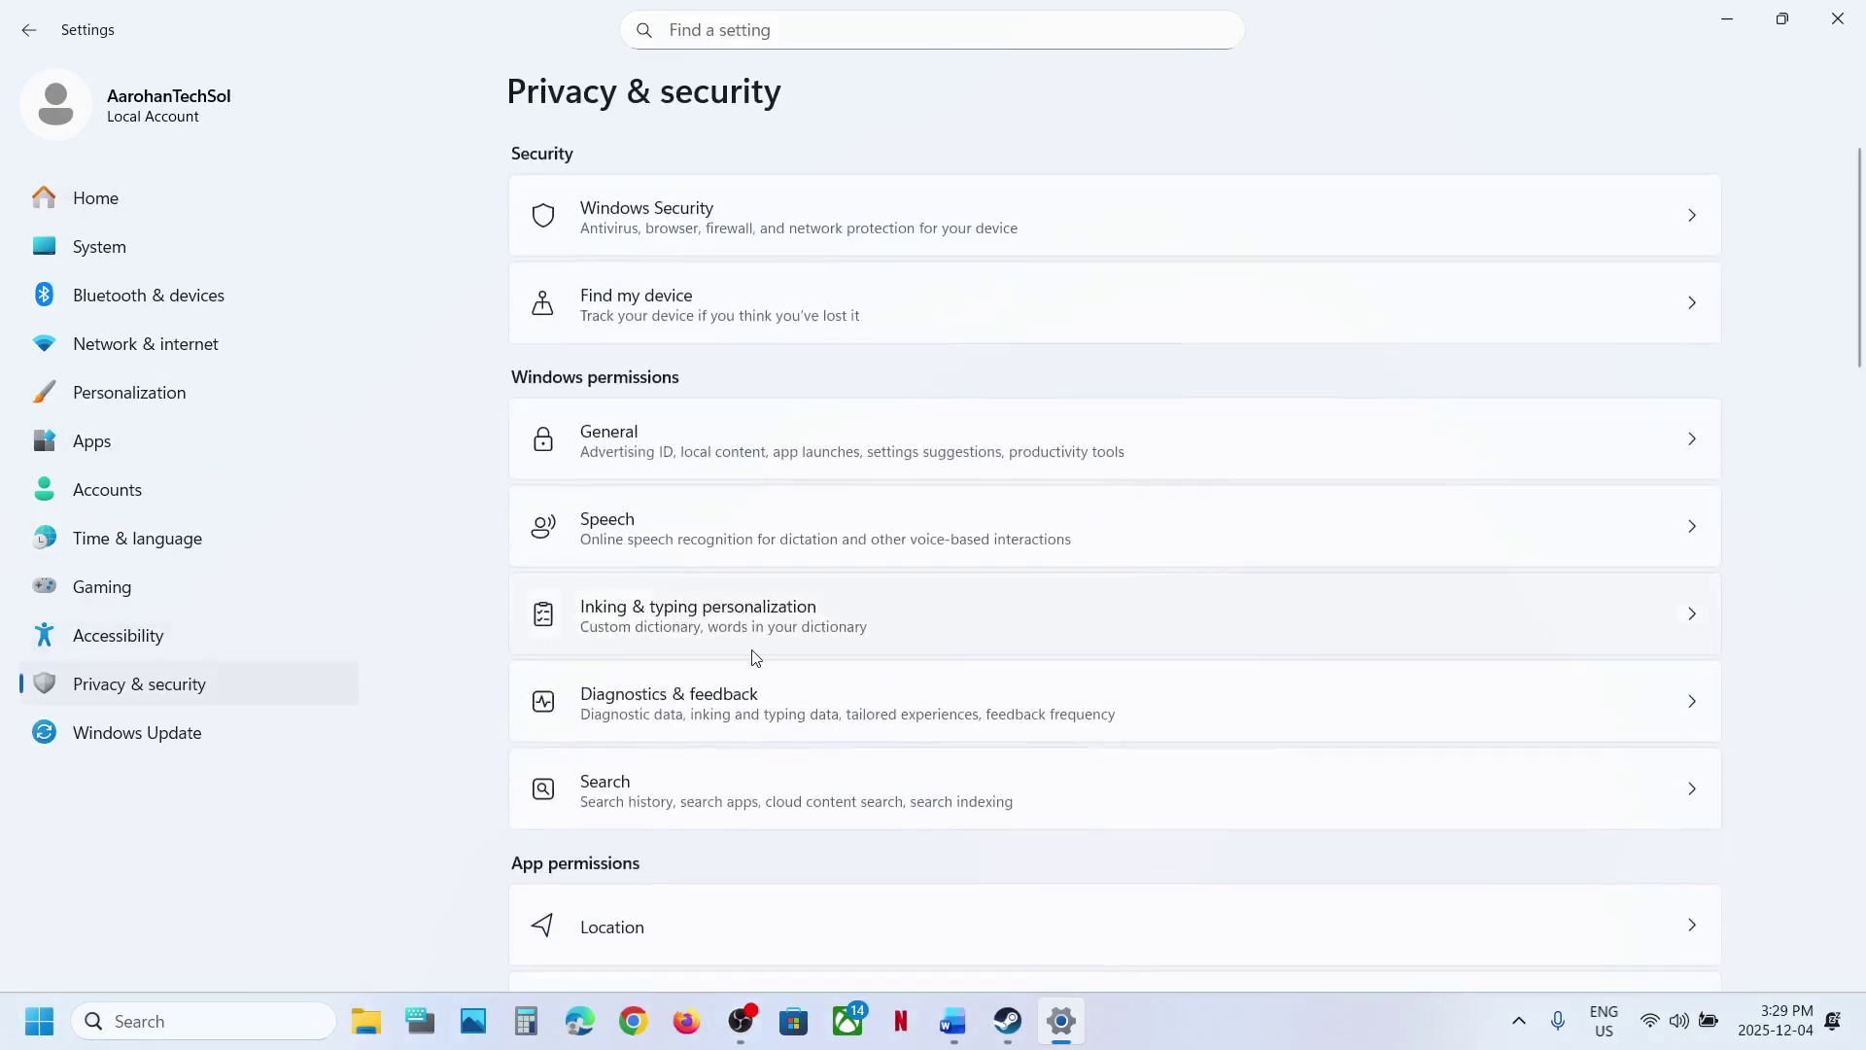
{"action": "scroll", "coordinate": [756, 658], "scroll_direction": "down", "scroll_amount": 5}
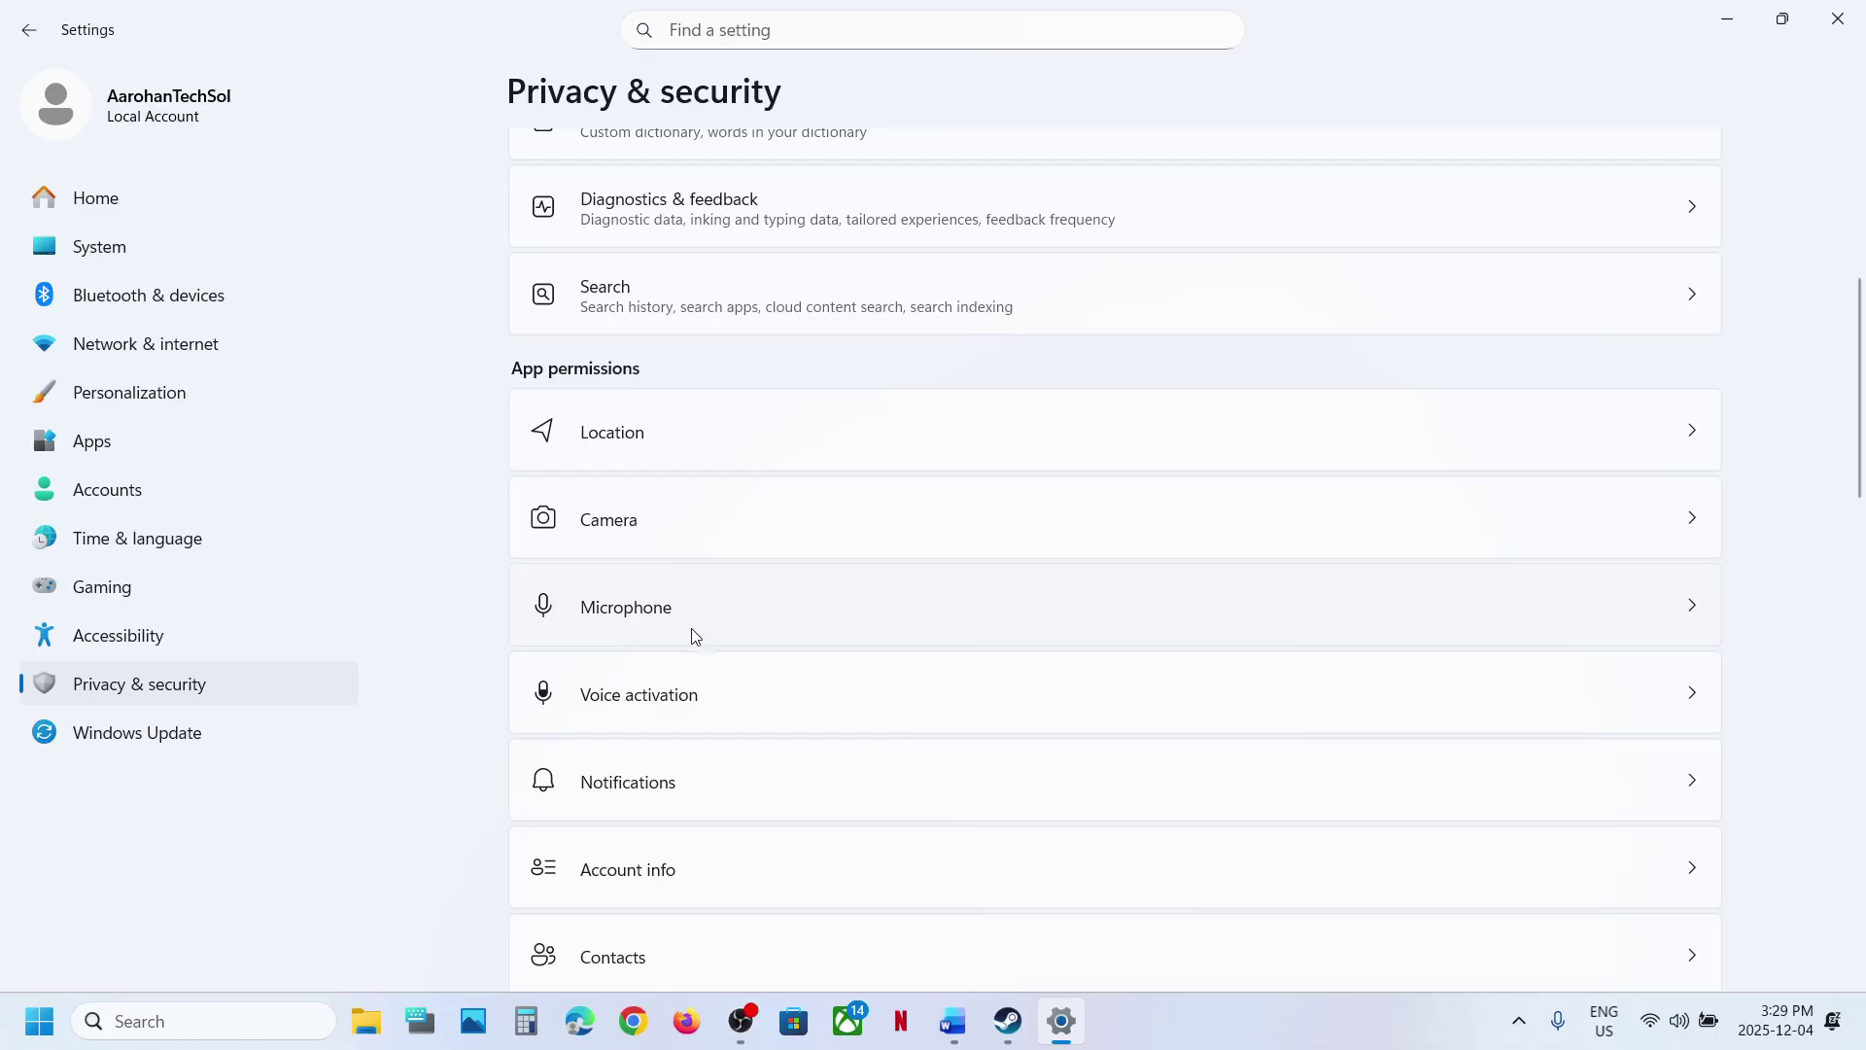
{"action": "left_click", "coordinate": [656, 612]}
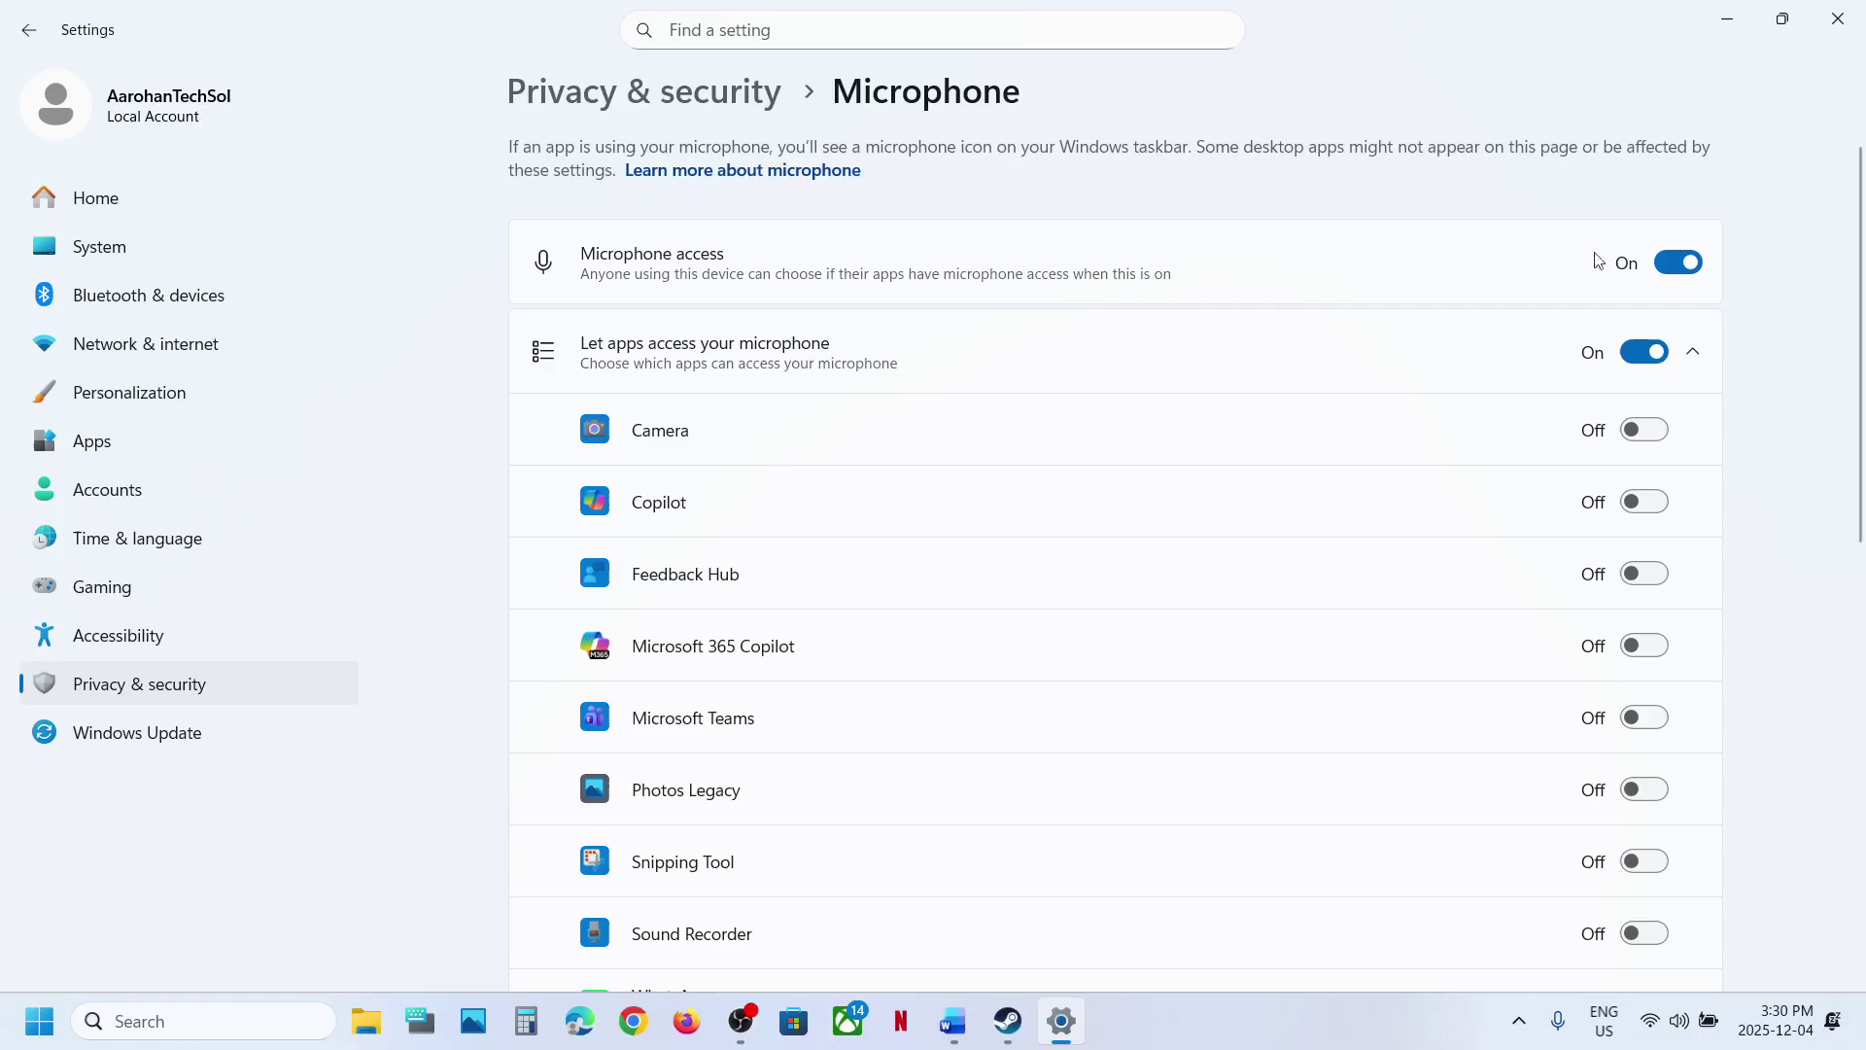
- Turn on Microphone access and Let apps access your microphone, then return to the notes
{"action": "left_click", "coordinate": [1679, 264]}
{"action": "left_click", "coordinate": [1633, 360]}
{"action": "left_click", "coordinate": [1636, 356]}
{"action": "left_click", "coordinate": [952, 1020]}
{"action": "scroll", "coordinate": [544, 575], "scroll_direction": "down", "scroll_amount": 2}
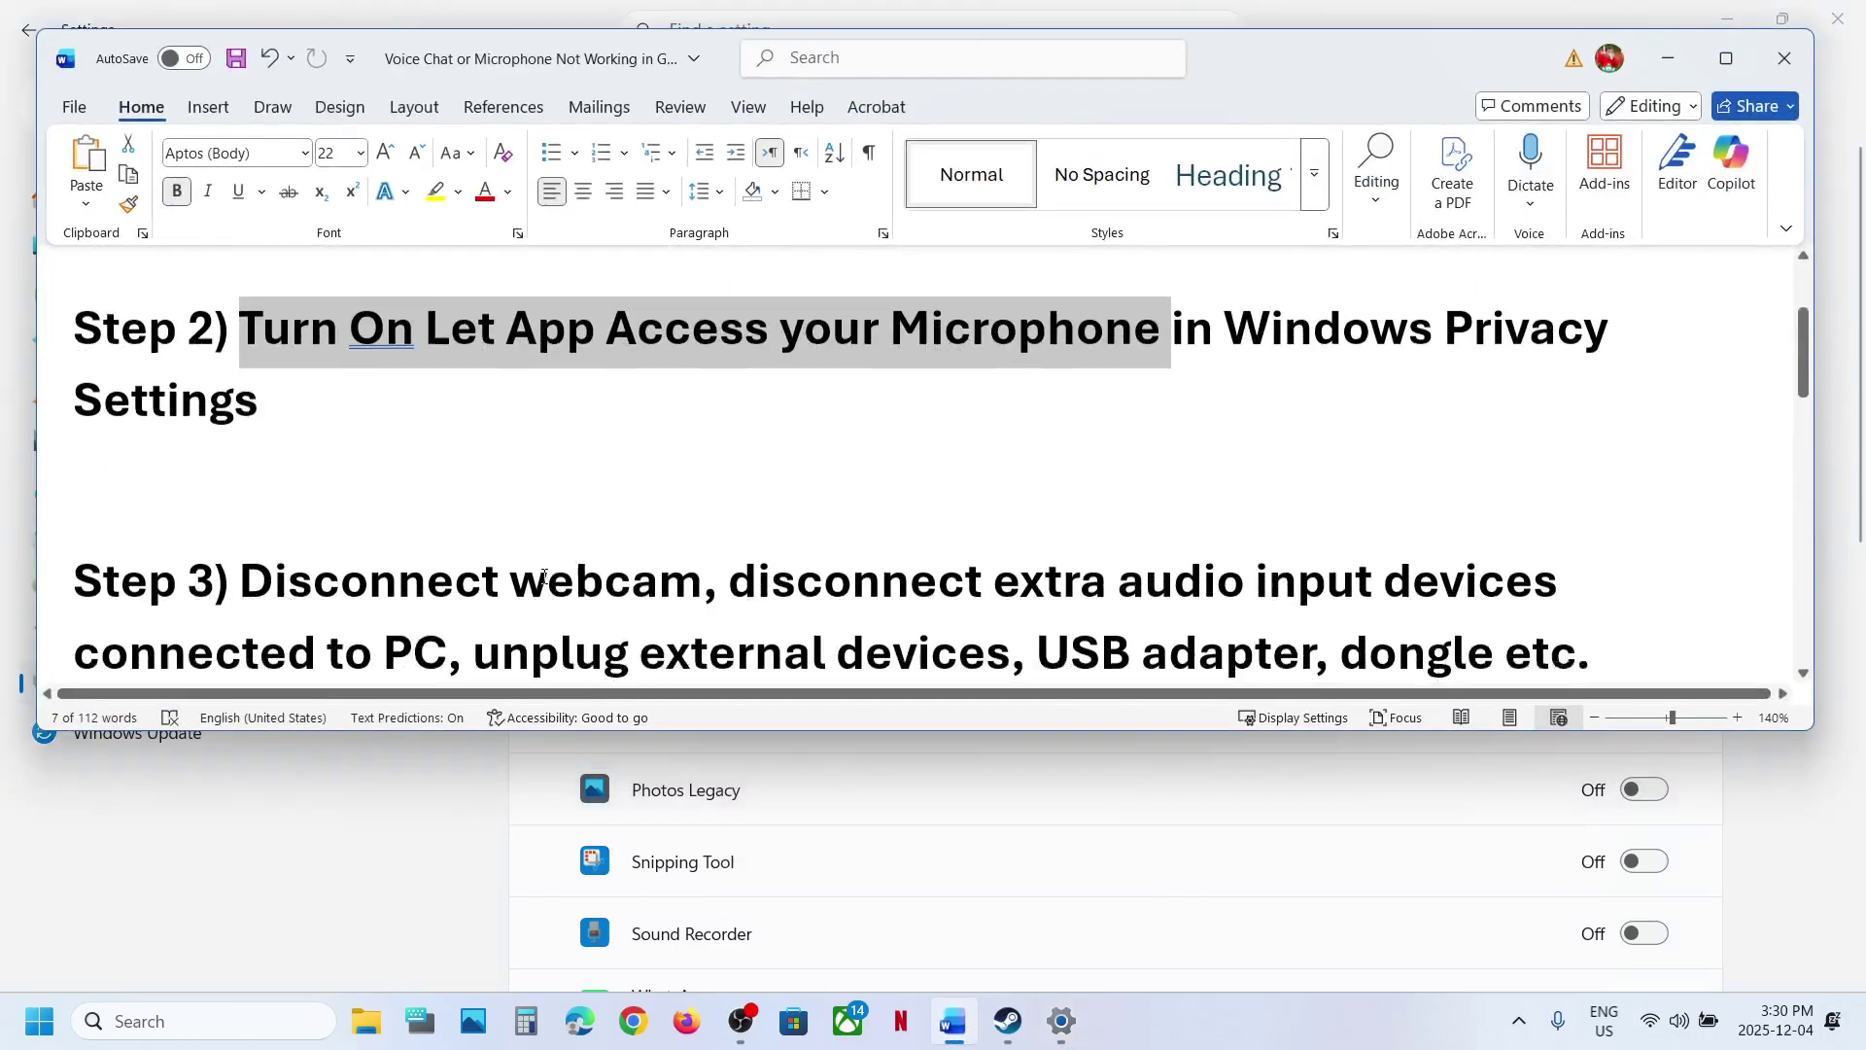
- Highlight the Step 3 advice on unplugging extra audio devices and controllers
{"action": "scroll", "coordinate": [544, 575], "scroll_direction": "down", "scroll_amount": 1}
{"action": "left_click_drag", "start_coordinate": [239, 479], "coordinate": [685, 471]}
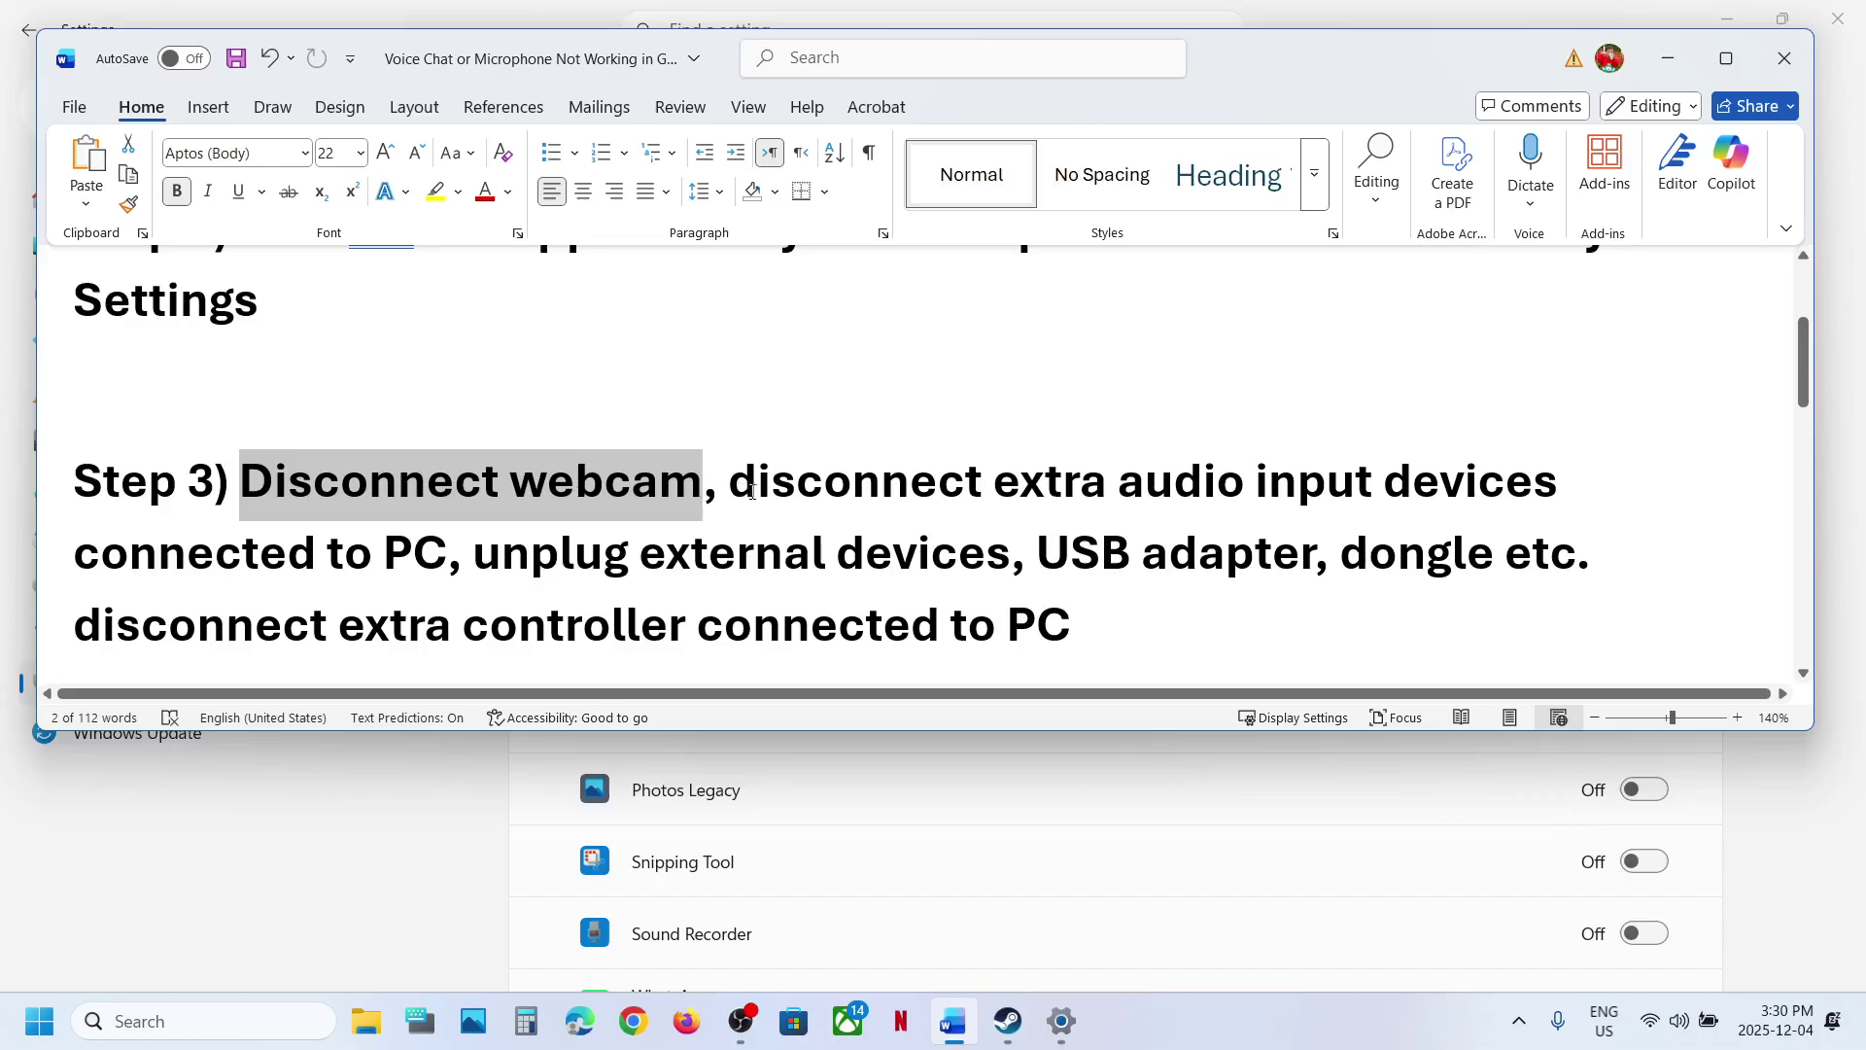
{"action": "left_click_drag", "start_coordinate": [746, 491], "coordinate": [547, 481]}
{"action": "left_click_drag", "start_coordinate": [355, 528], "coordinate": [448, 541]}
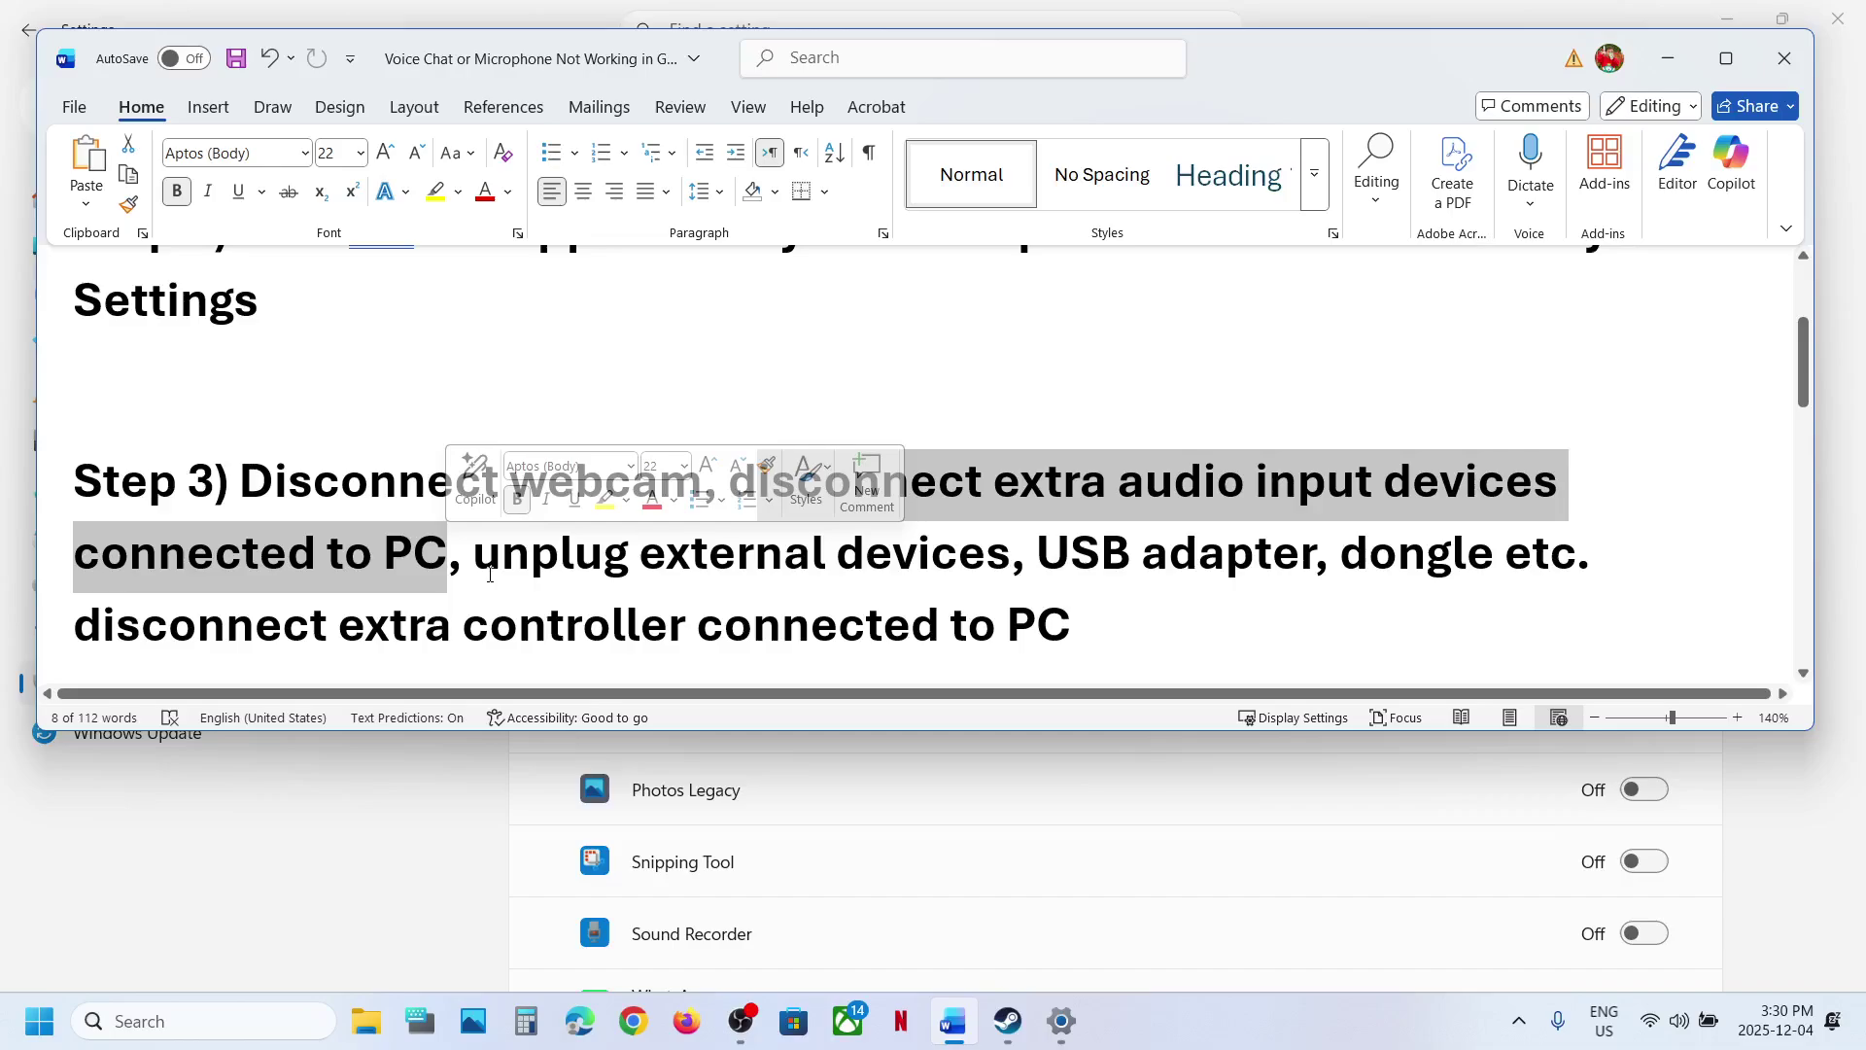
{"action": "left_click", "coordinate": [489, 575]}
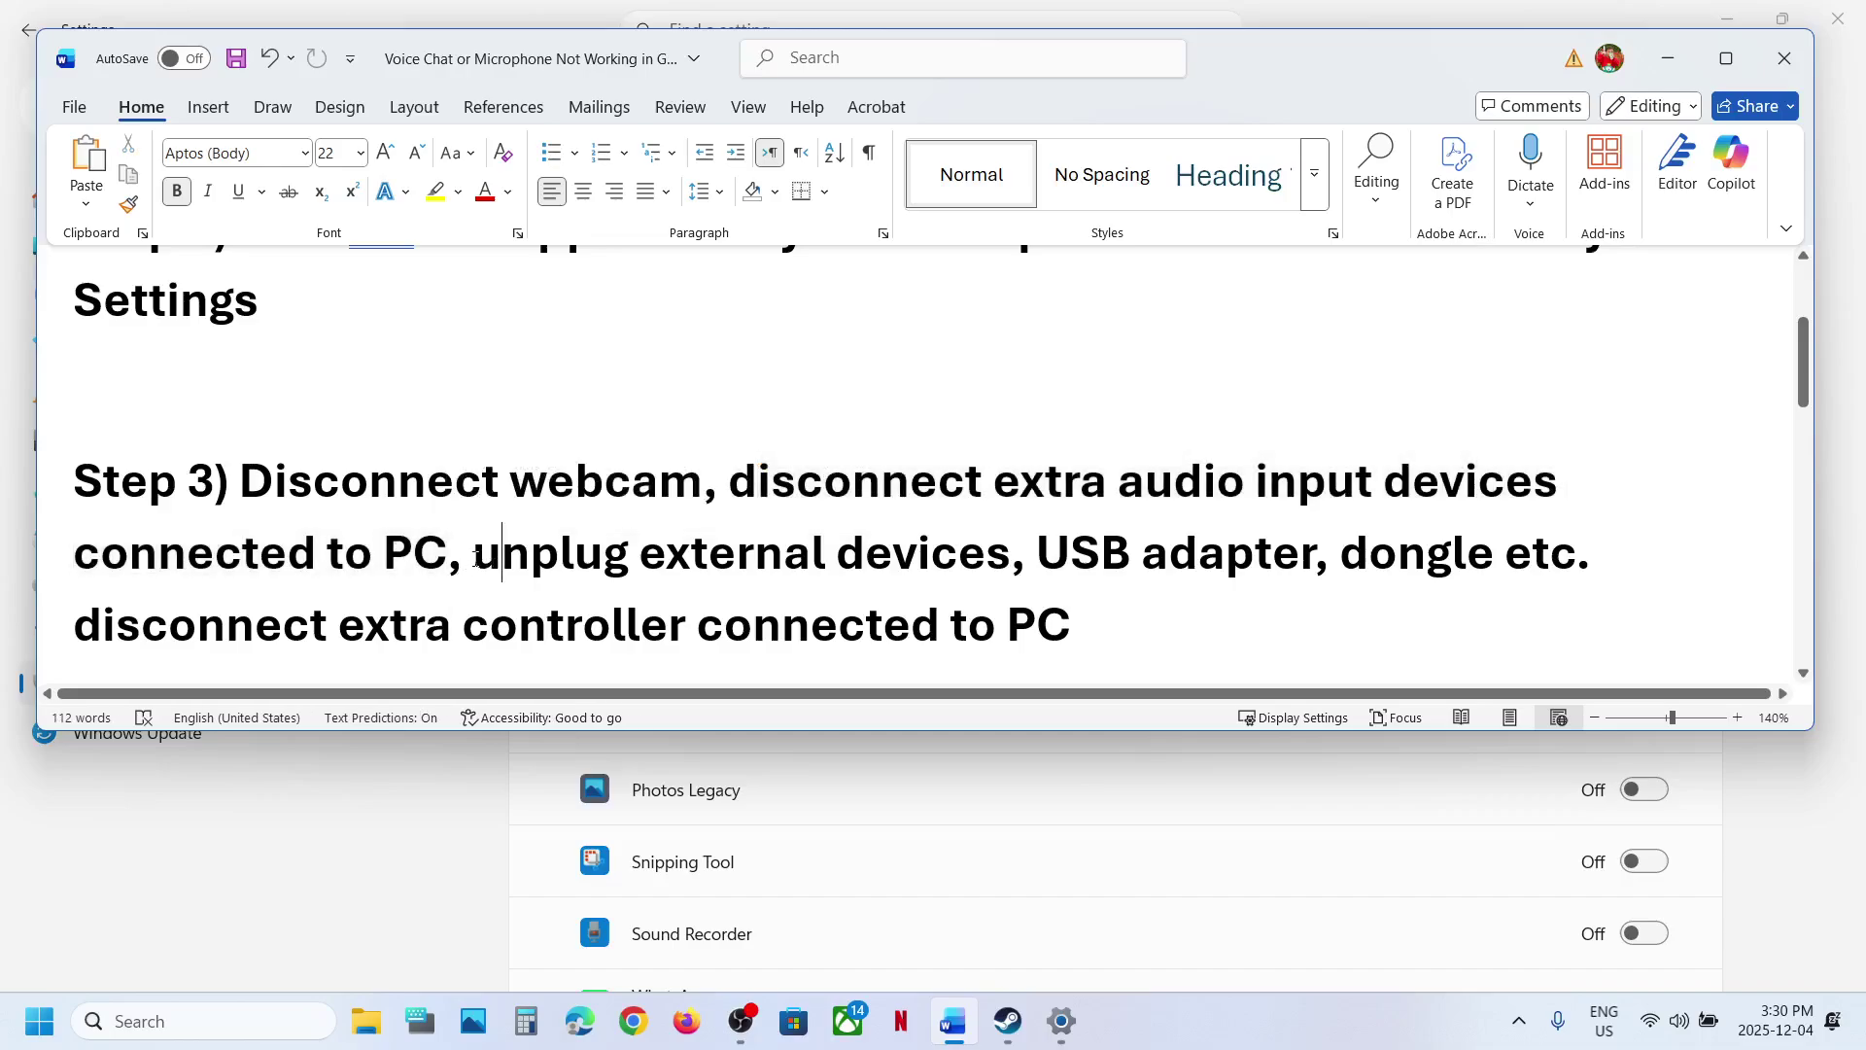
{"action": "left_click_drag", "start_coordinate": [476, 556], "coordinate": [1312, 562]}
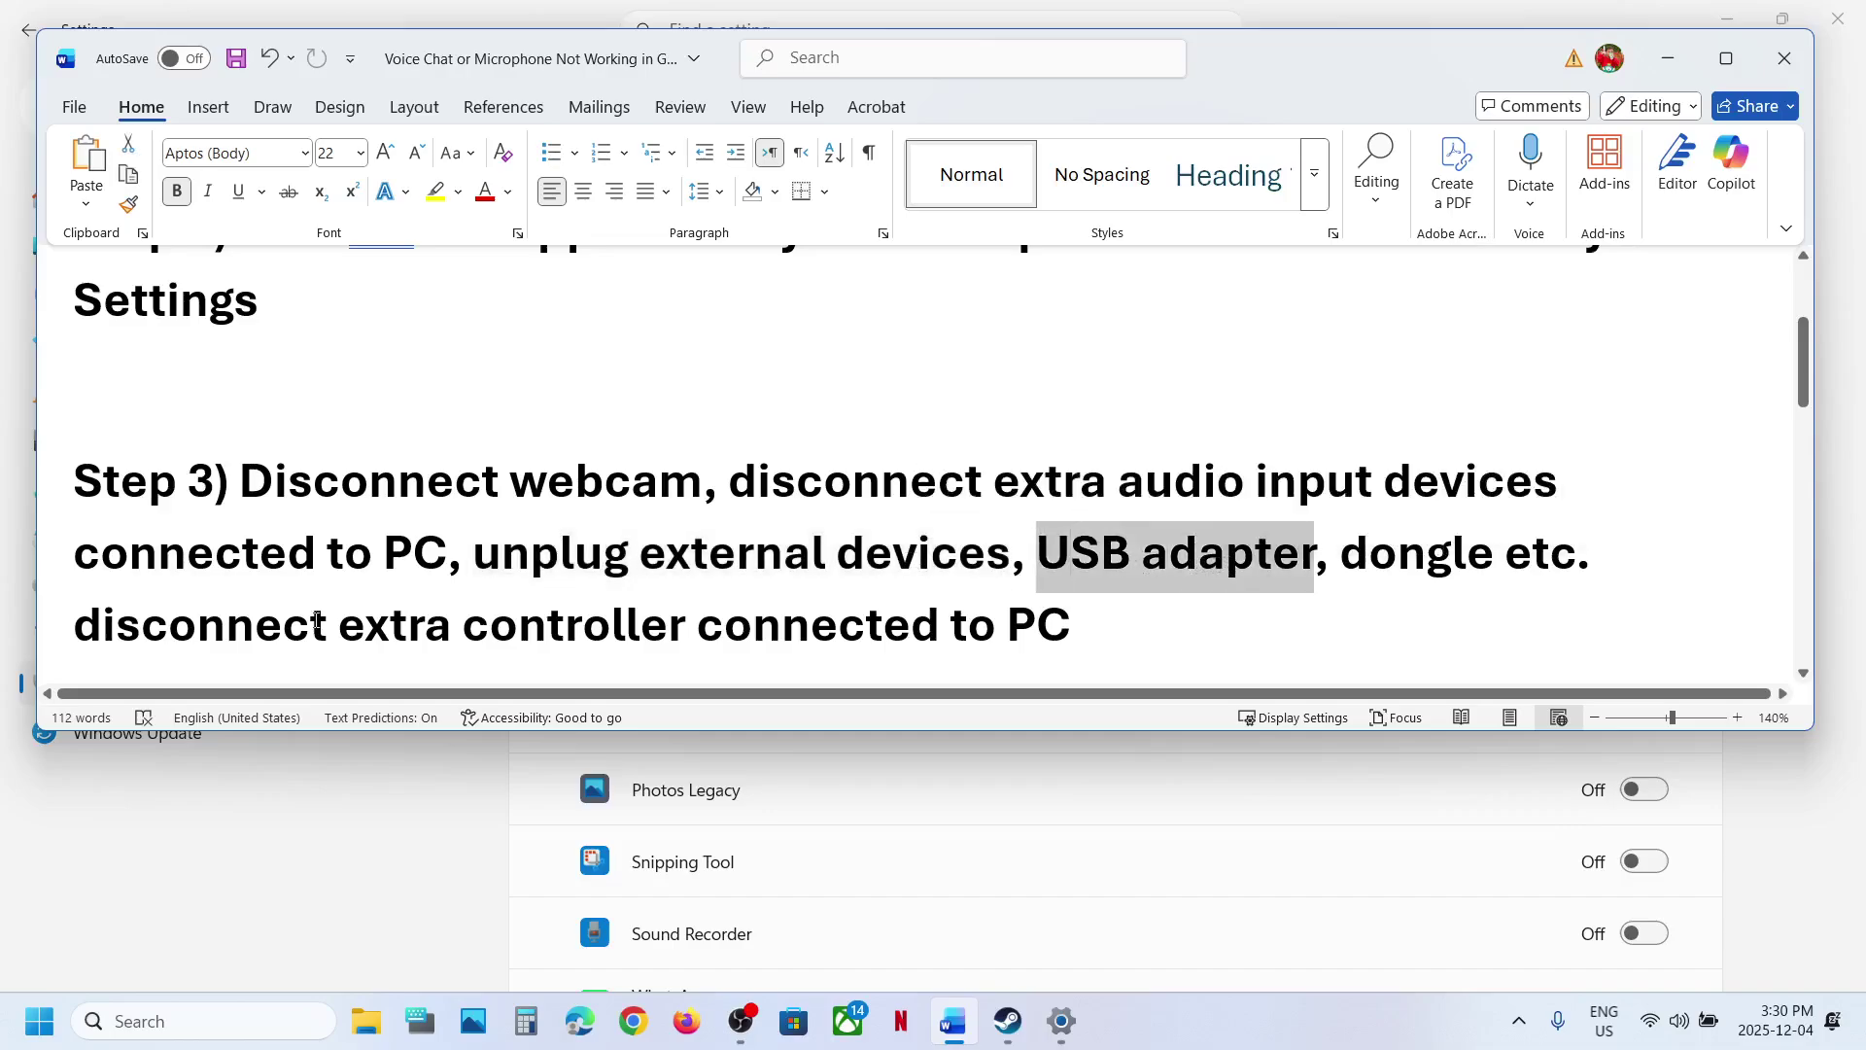
{"action": "left_click_drag", "start_coordinate": [124, 637], "coordinate": [1001, 637]}
- Highlight the 'Windows + G' Game Bar shortcut in Step 4
{"action": "scroll", "coordinate": [679, 563], "scroll_direction": "down", "scroll_amount": 1}
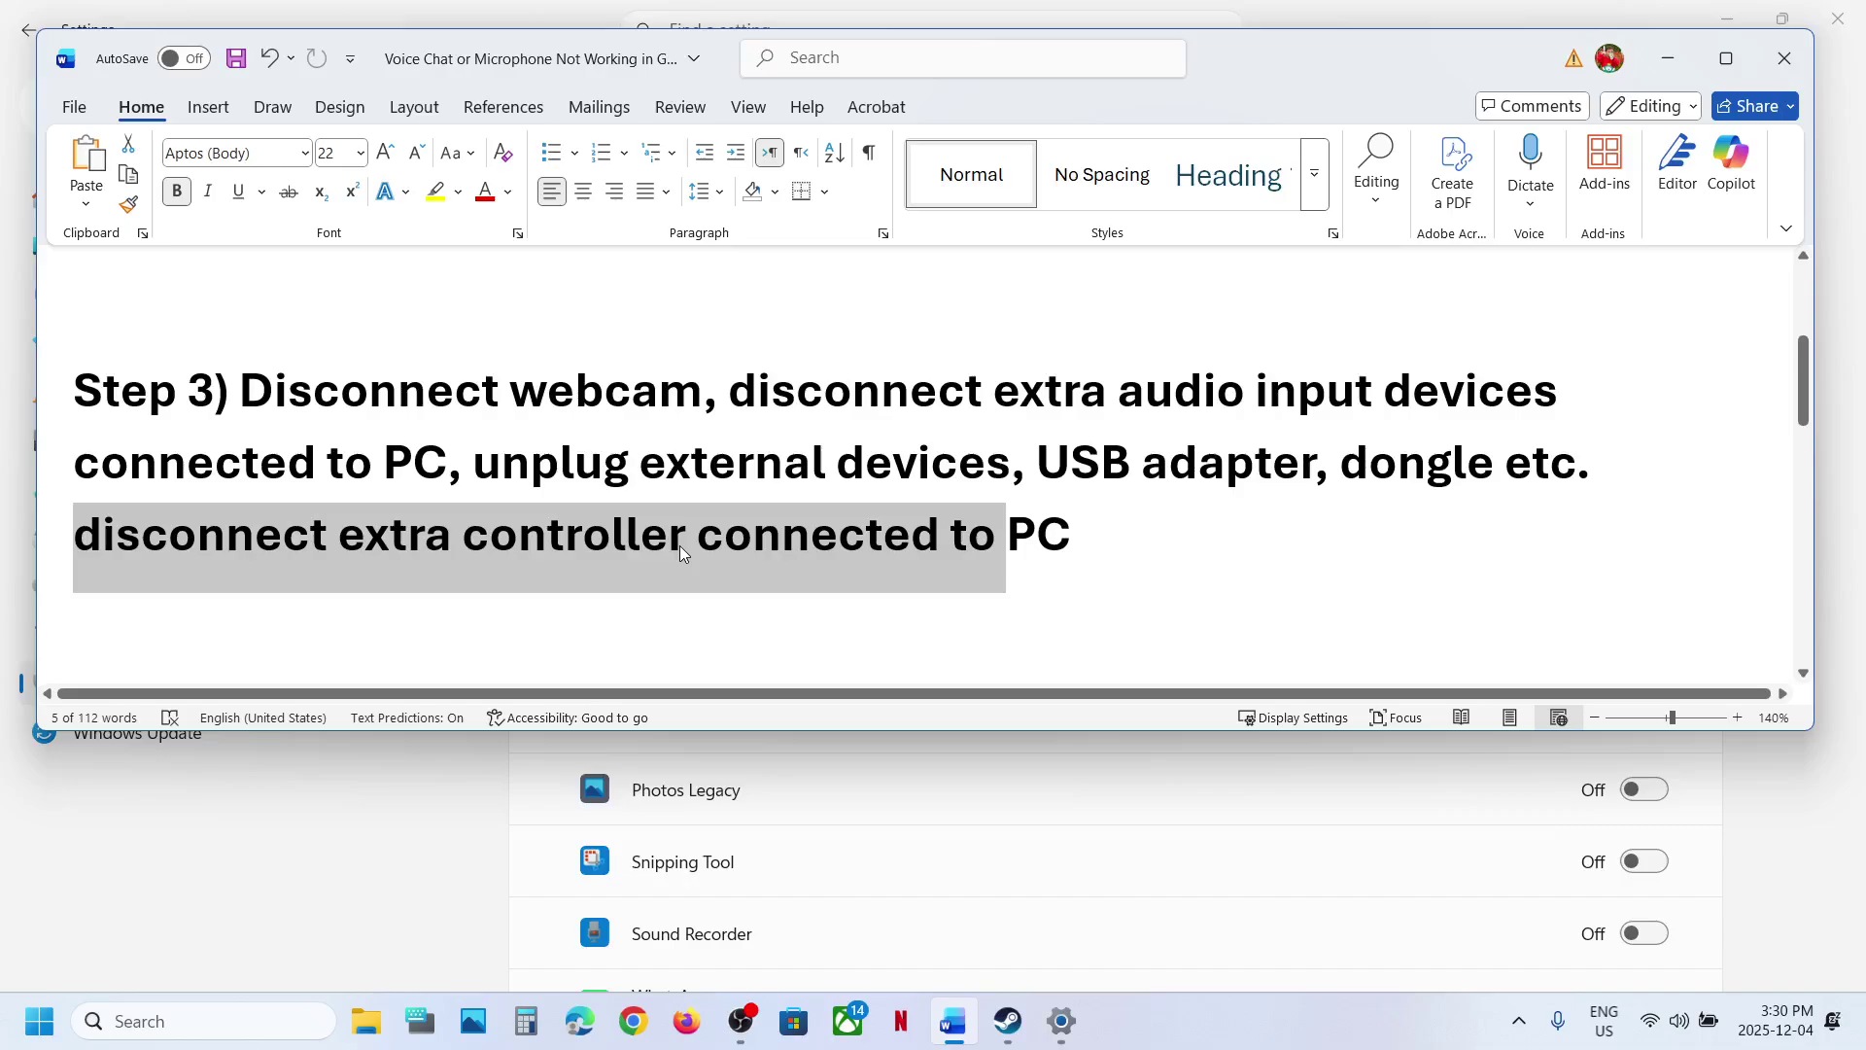
{"action": "scroll", "coordinate": [556, 563], "scroll_direction": "down", "scroll_amount": 3}
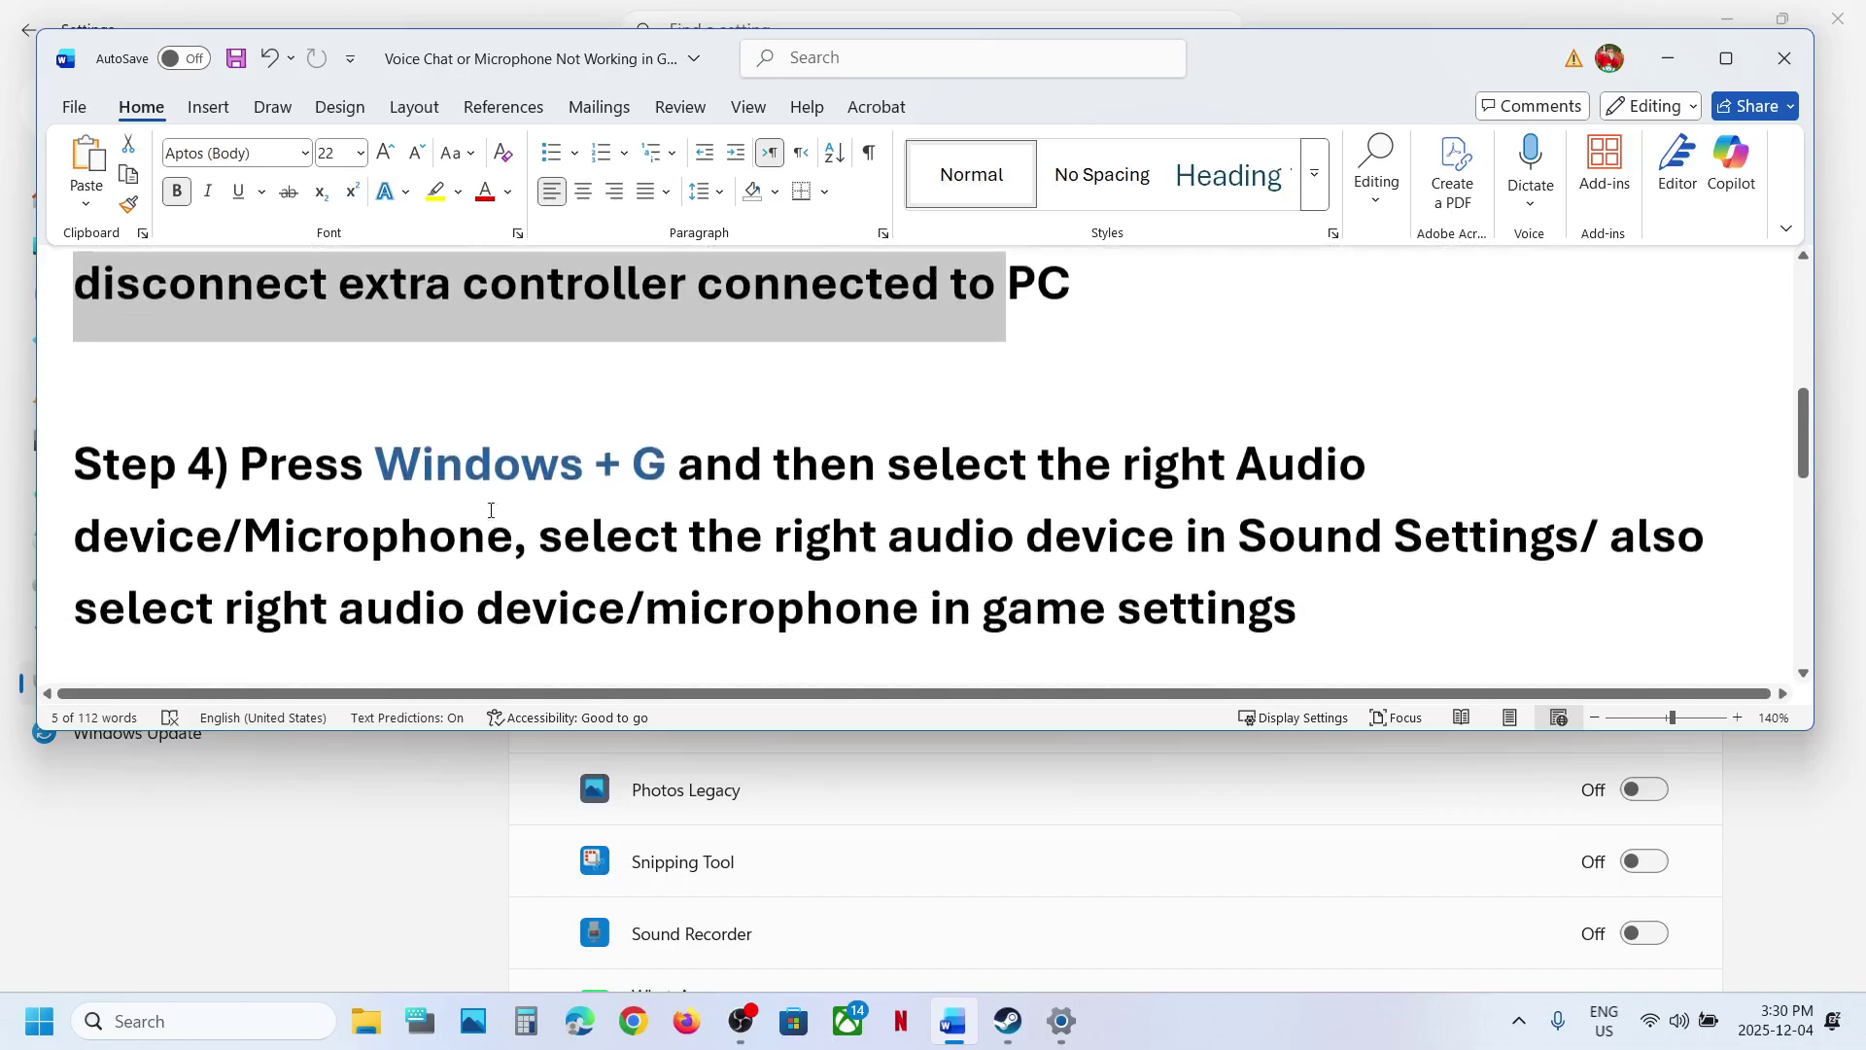
{"action": "left_click_drag", "start_coordinate": [394, 472], "coordinate": [677, 471]}
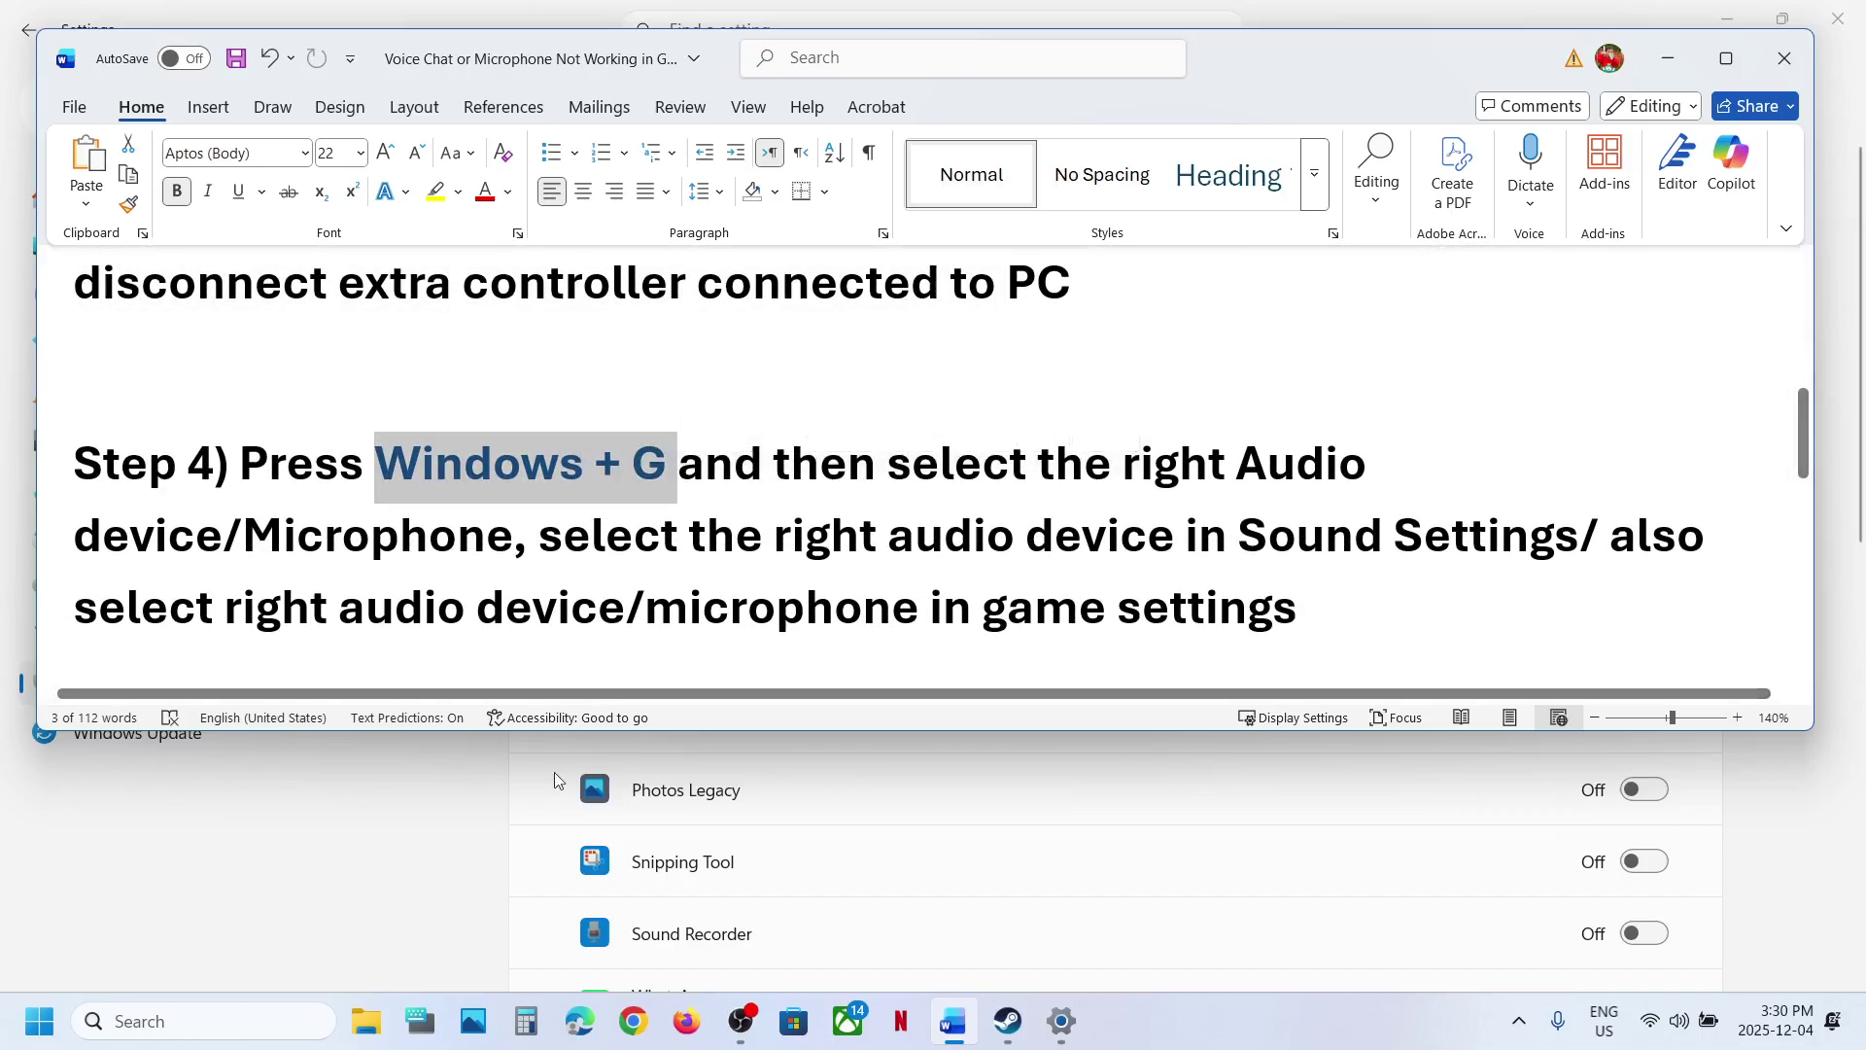
- Launch PUBG: BATTLEGROUNDS from Steam and allow Steam Client Service to make changes
{"action": "left_click", "coordinate": [416, 865]}
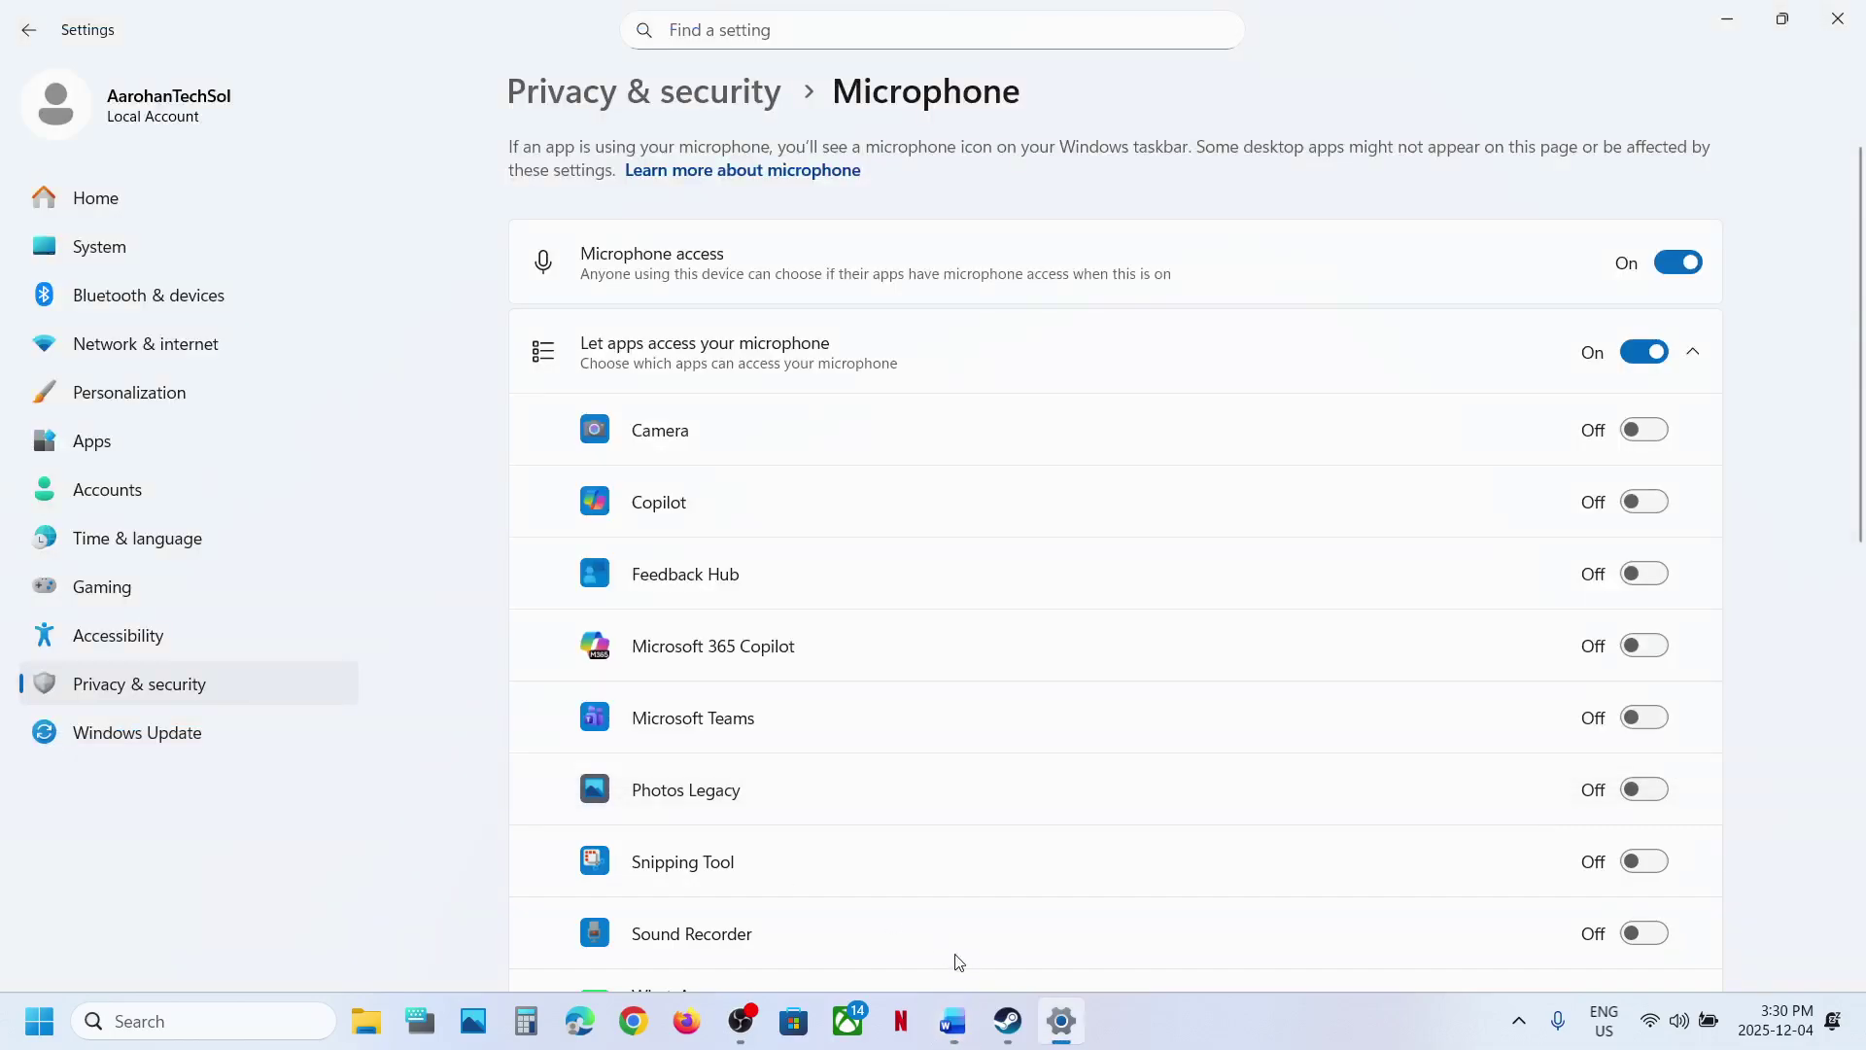
{"action": "left_click", "coordinate": [1005, 1018]}
{"action": "left_click", "coordinate": [550, 546]}
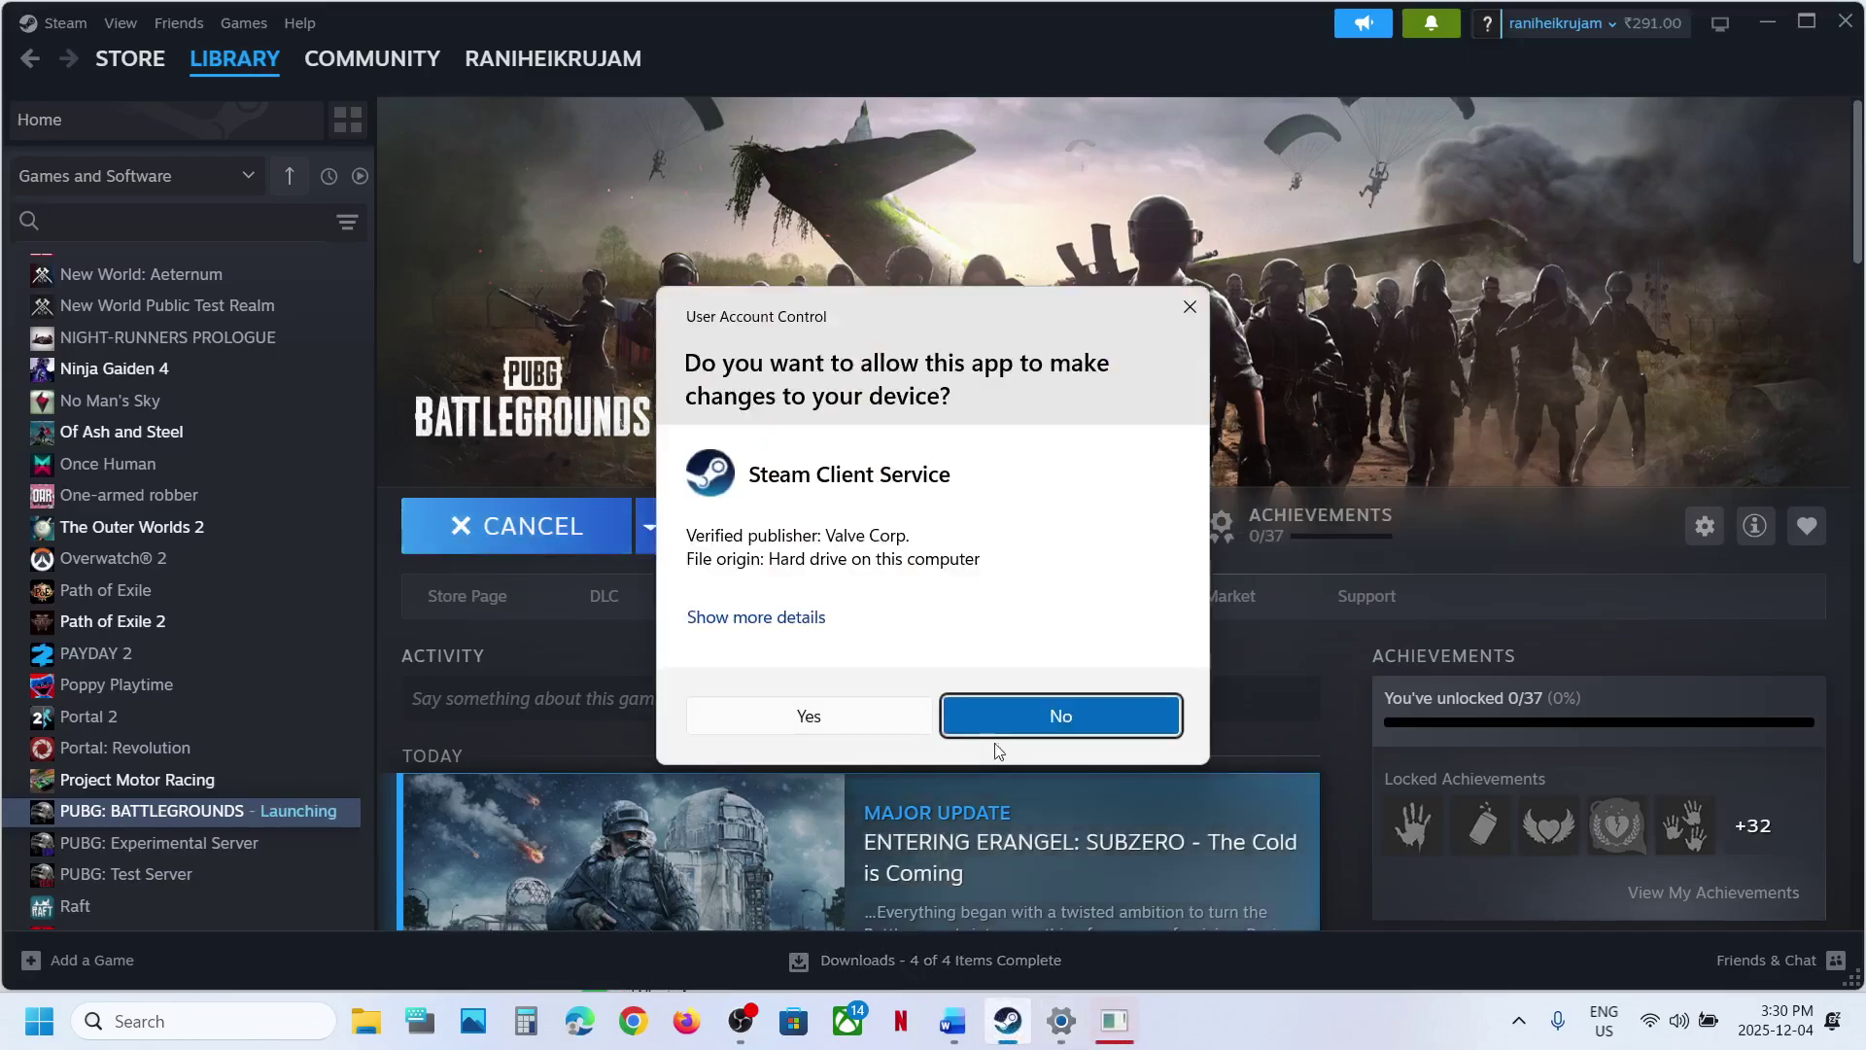
{"action": "left_click", "coordinate": [862, 716]}
- Re-highlight the Step 4 shortcut text, then bring up Xbox Game Bar with Win+G
{"action": "left_click", "coordinate": [952, 1021]}
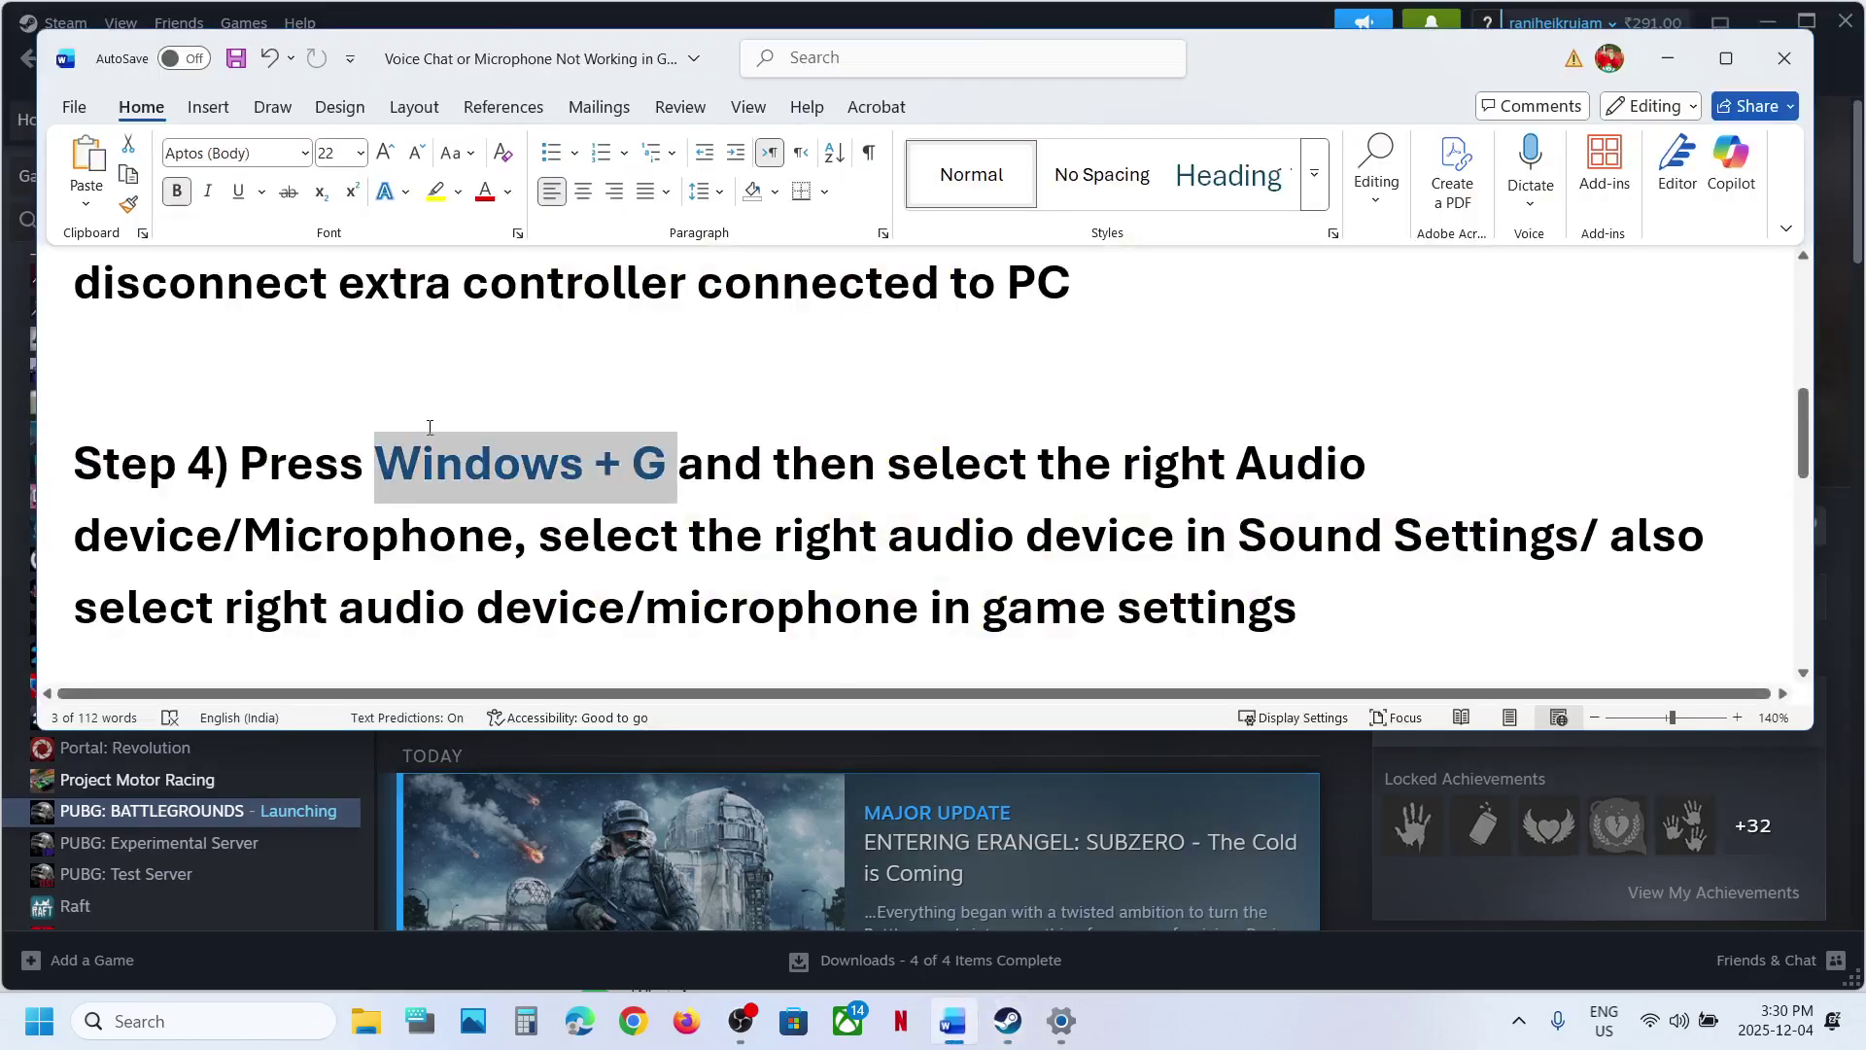
{"action": "key", "text": "Up"}
{"action": "left_click_drag", "start_coordinate": [392, 452], "coordinate": [637, 464]}
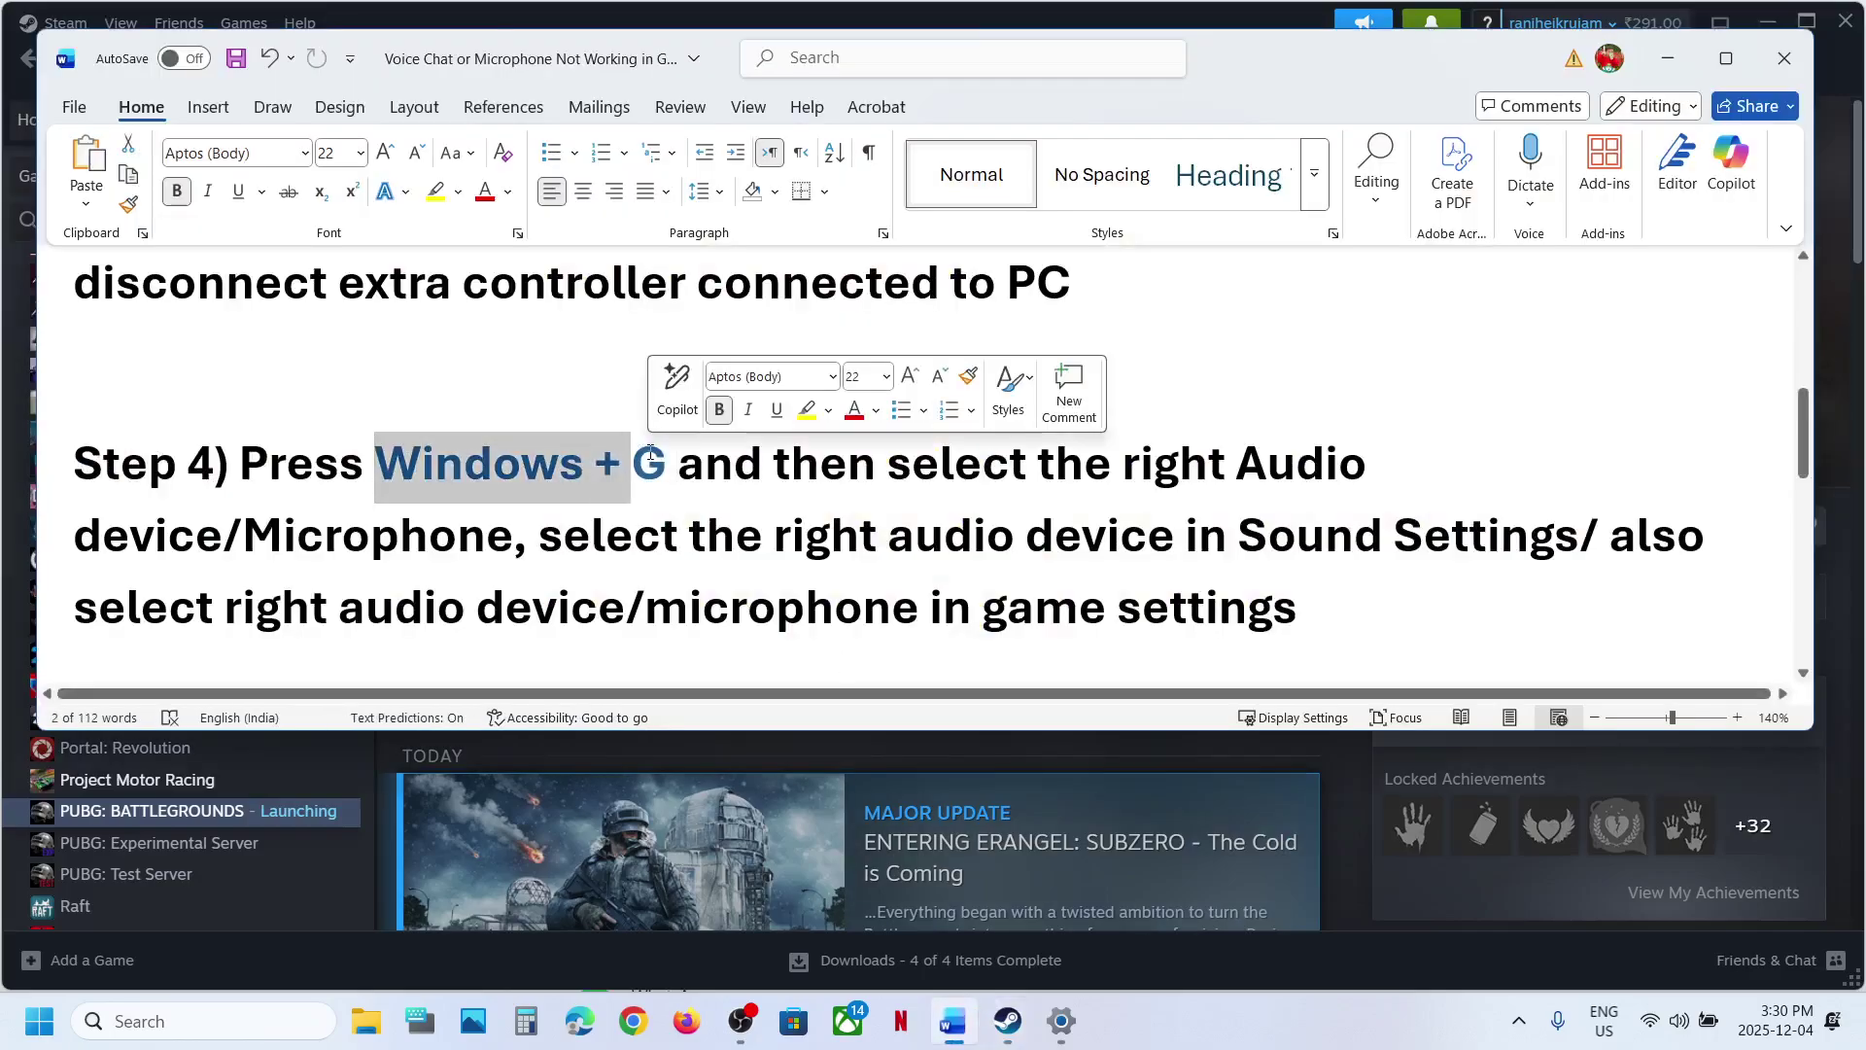
{"action": "left_click", "coordinate": [1664, 60]}
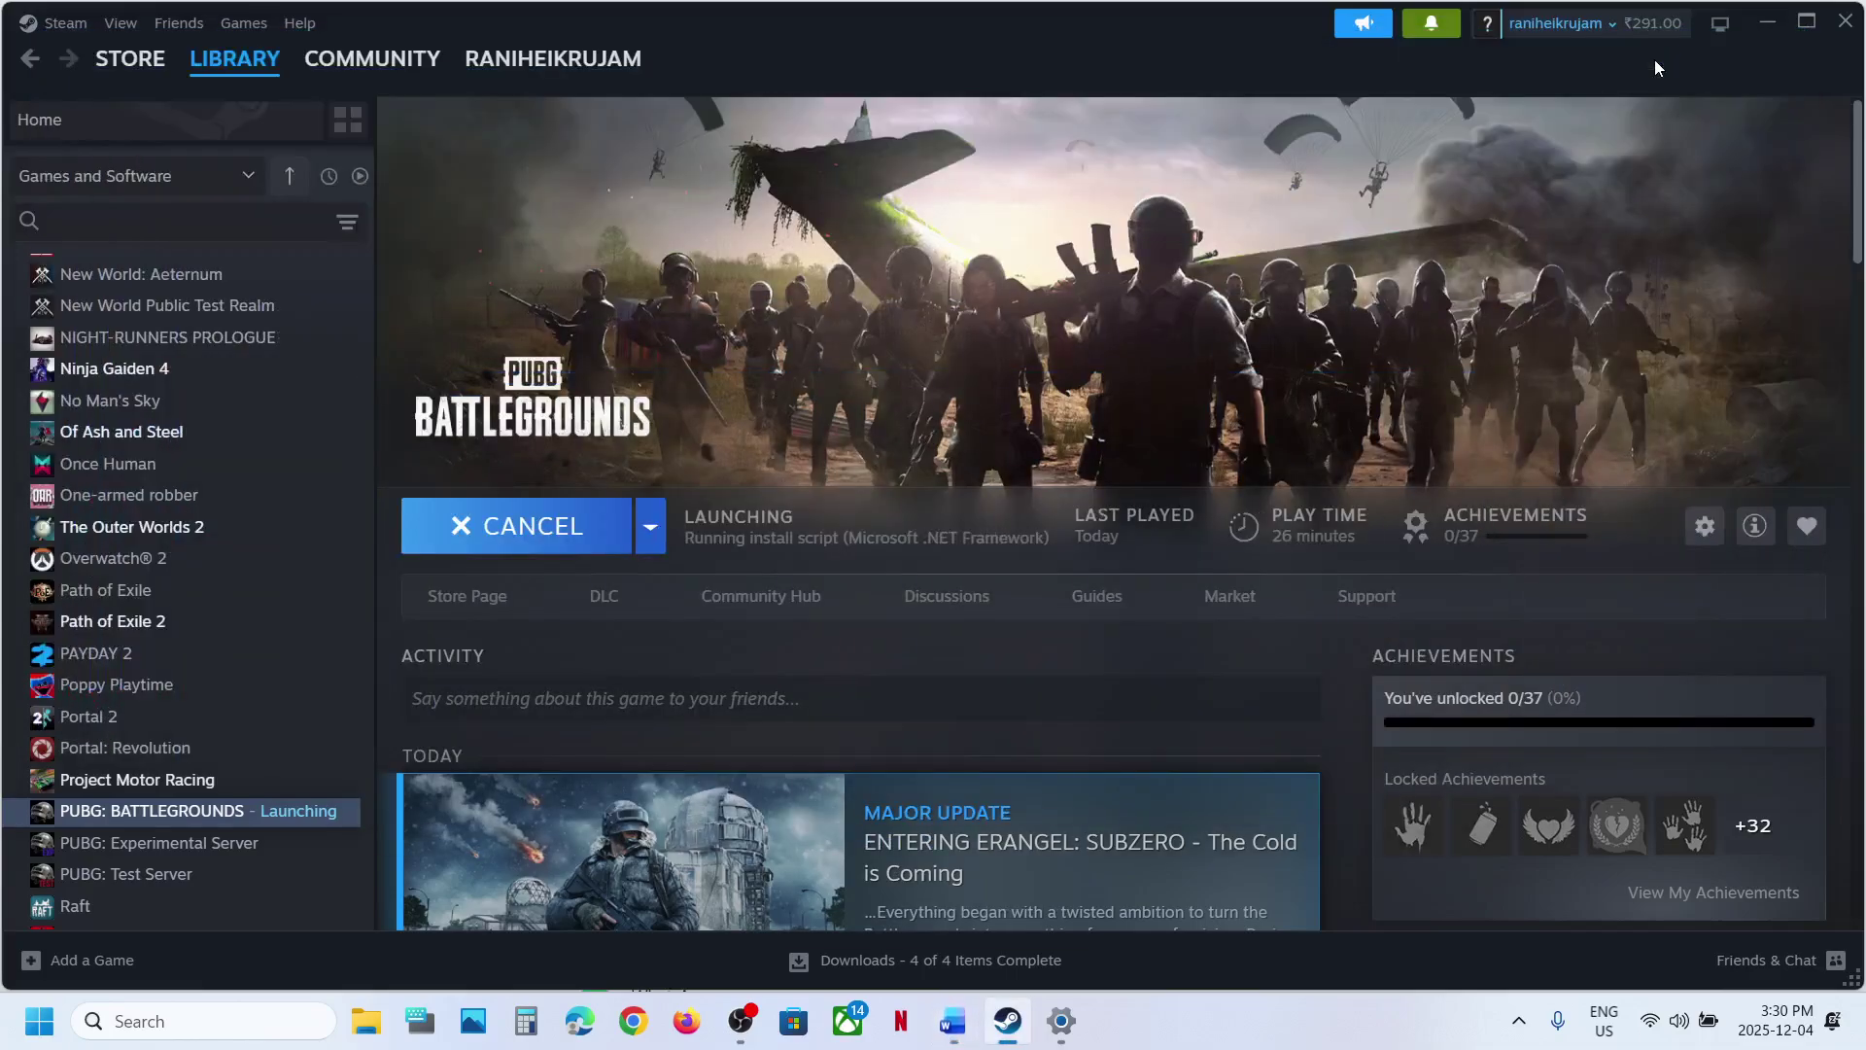
{"action": "key", "text": "super+g"}
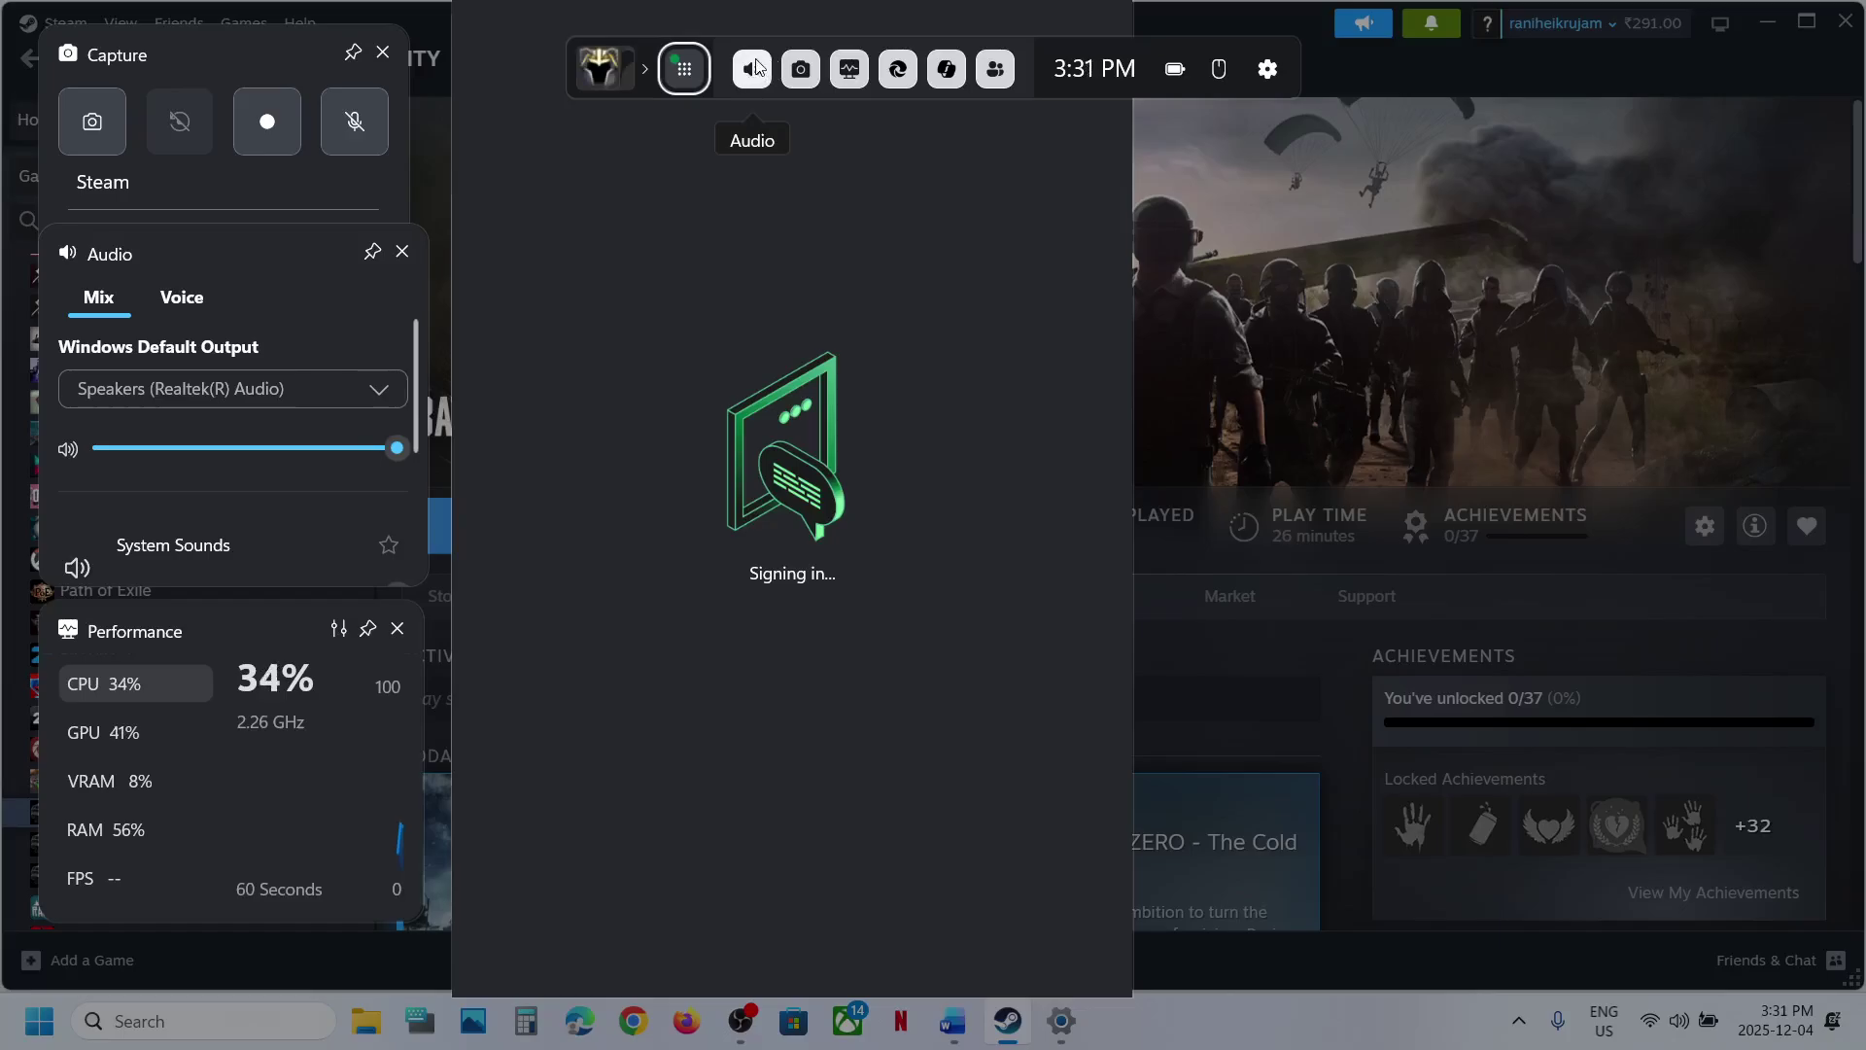
- Keep Speakers (Realtek) as the output device and unmute Steam in the Audio mix
{"action": "left_click", "coordinate": [760, 73]}
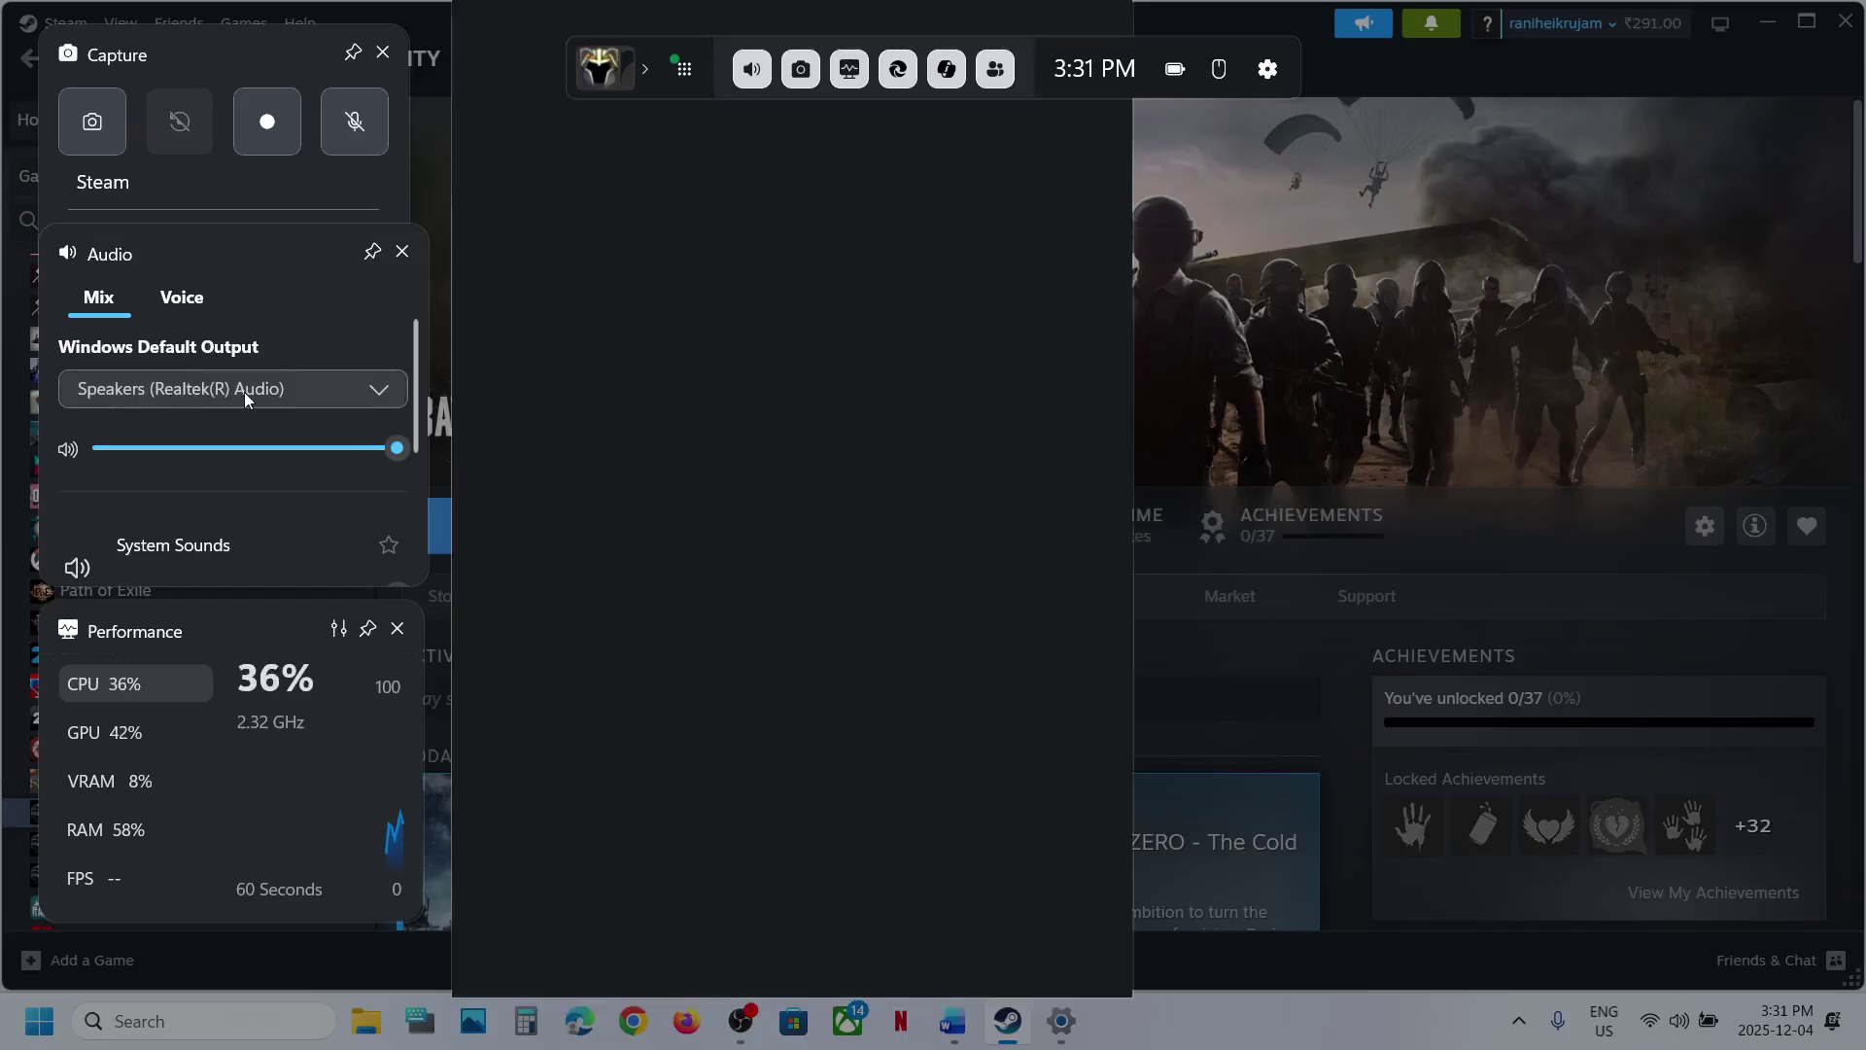
{"action": "scroll", "coordinate": [252, 400], "scroll_direction": "down", "scroll_amount": 1}
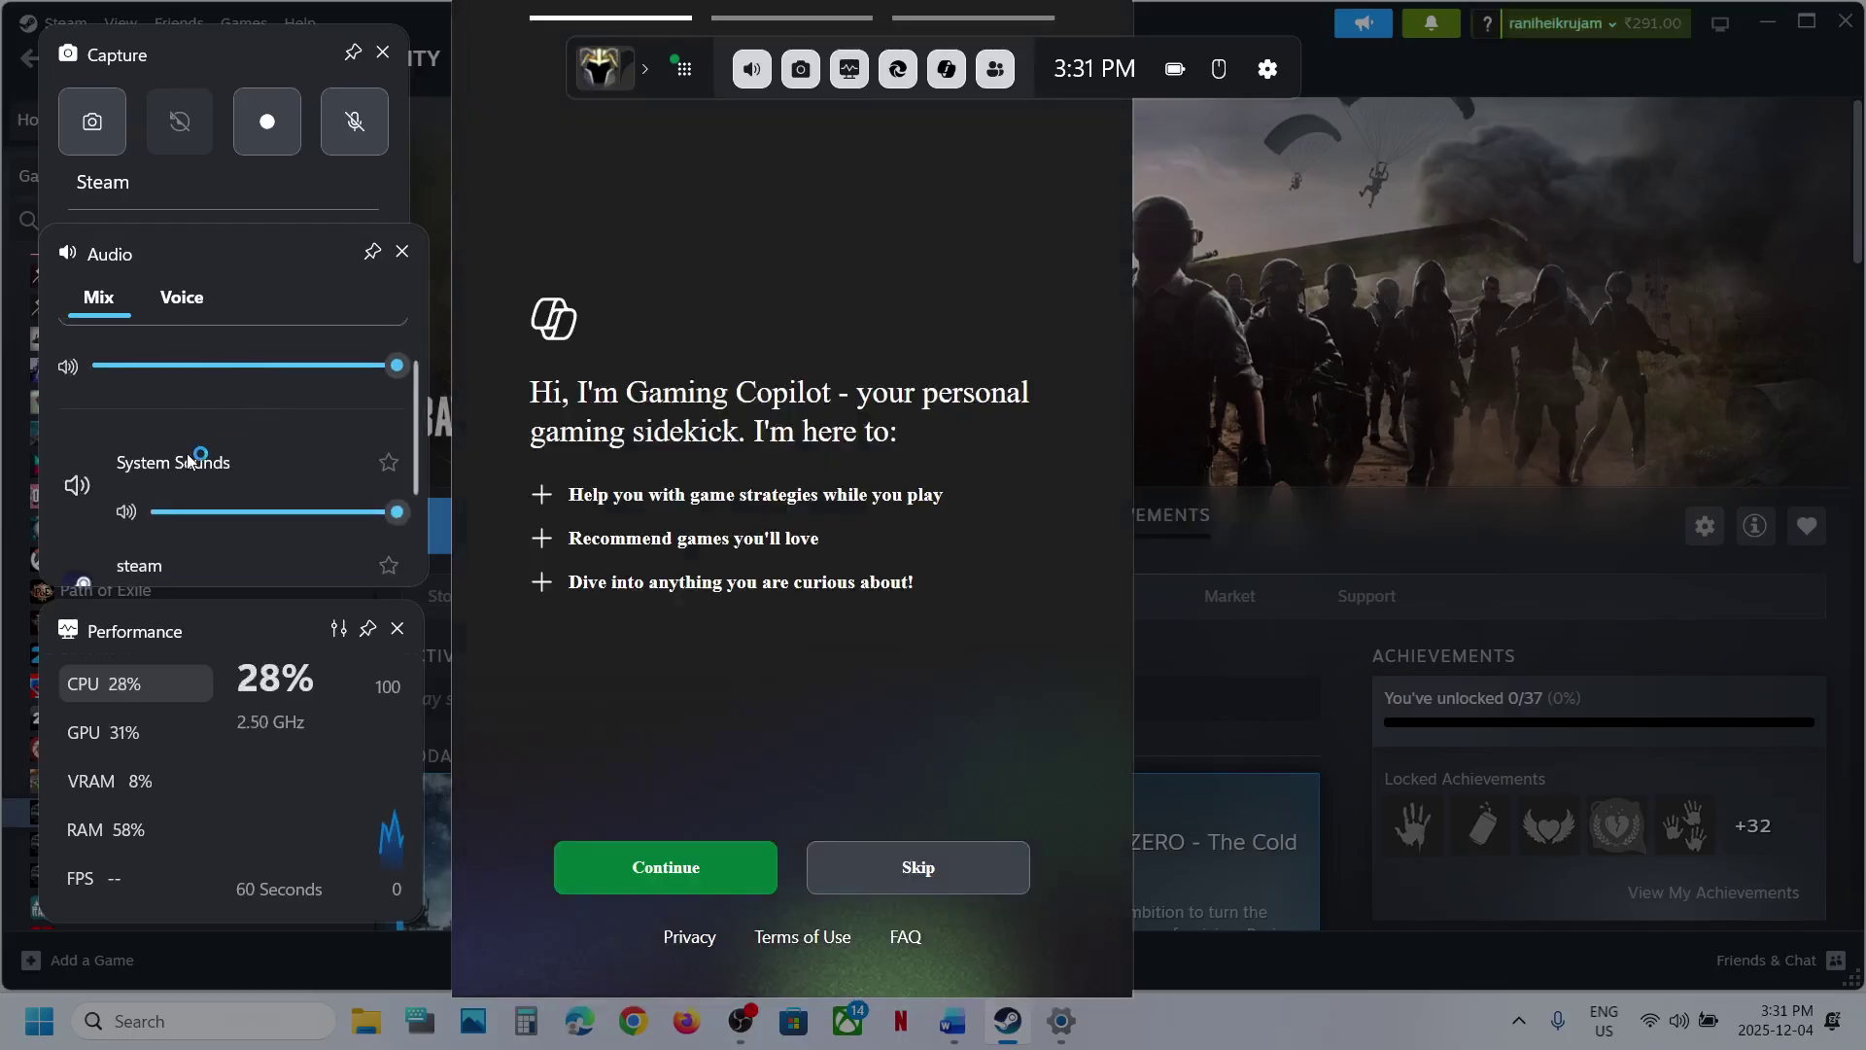
{"action": "scroll", "coordinate": [187, 453], "scroll_direction": "up", "scroll_amount": 1}
{"action": "left_click", "coordinate": [212, 389]}
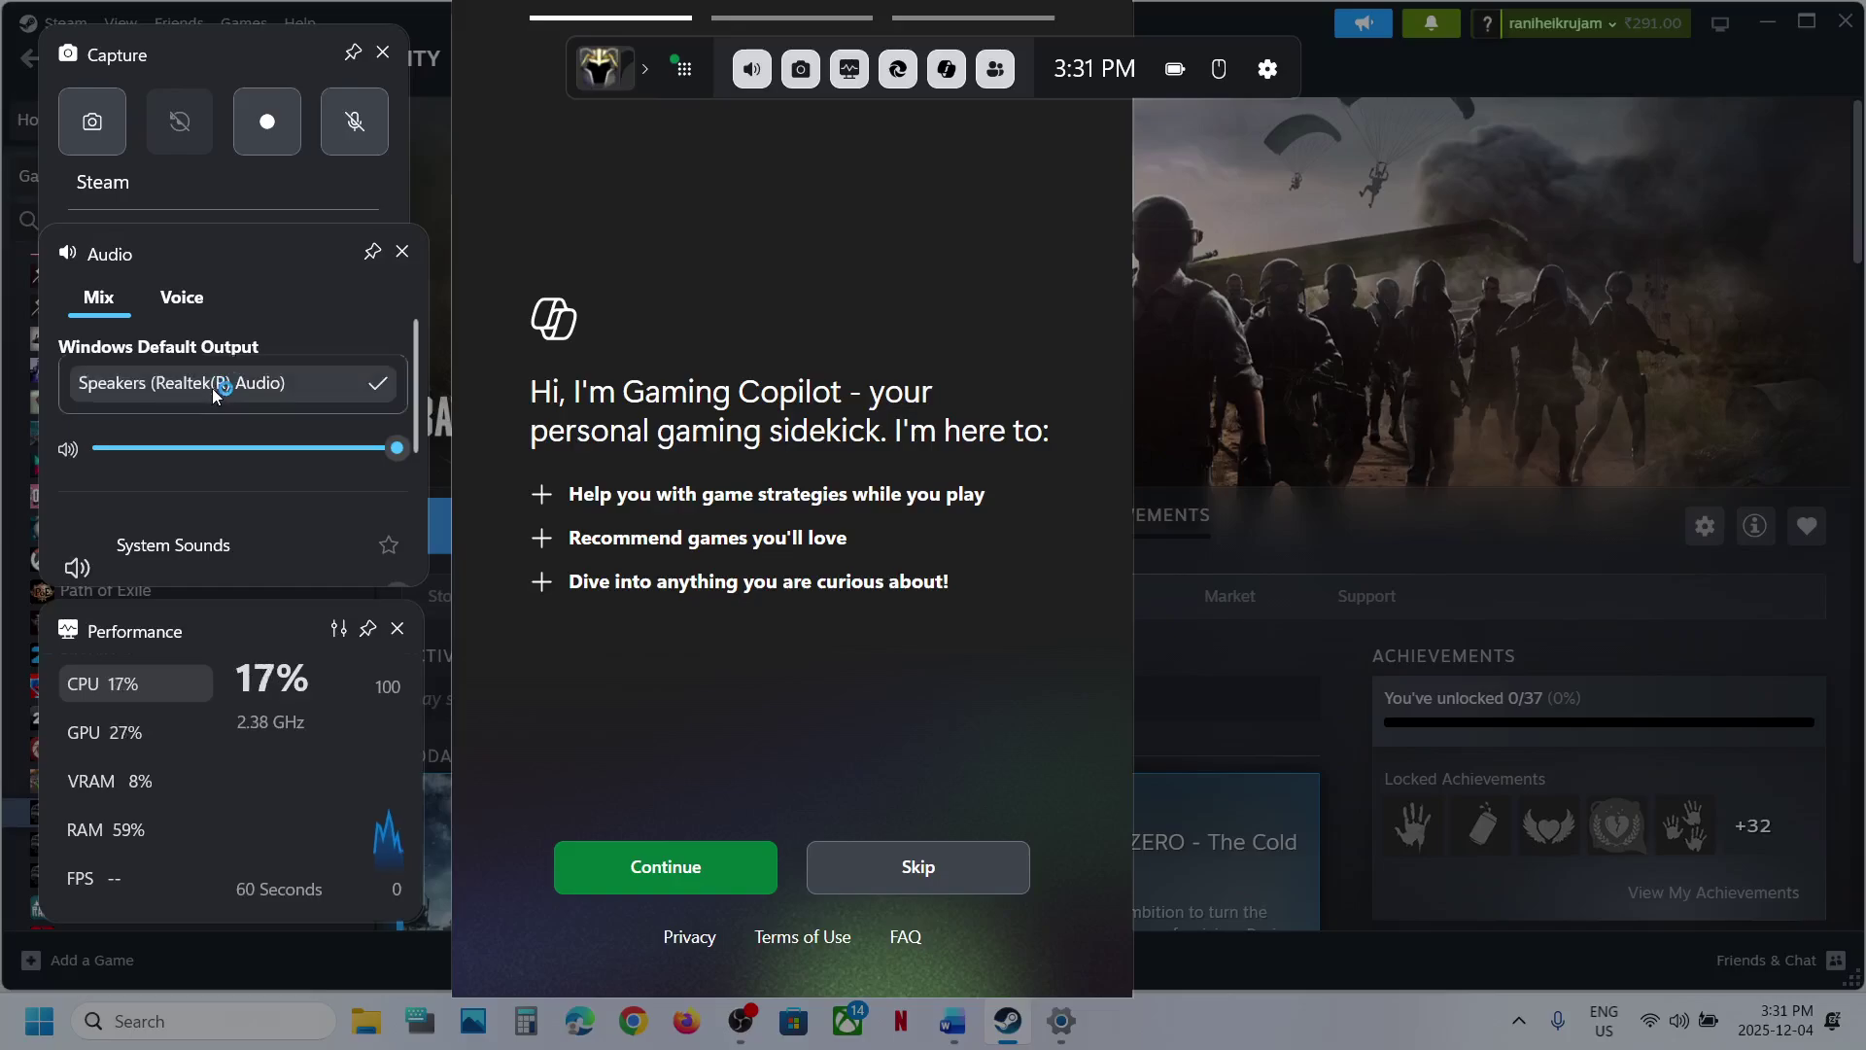
{"action": "left_click", "coordinate": [231, 389]}
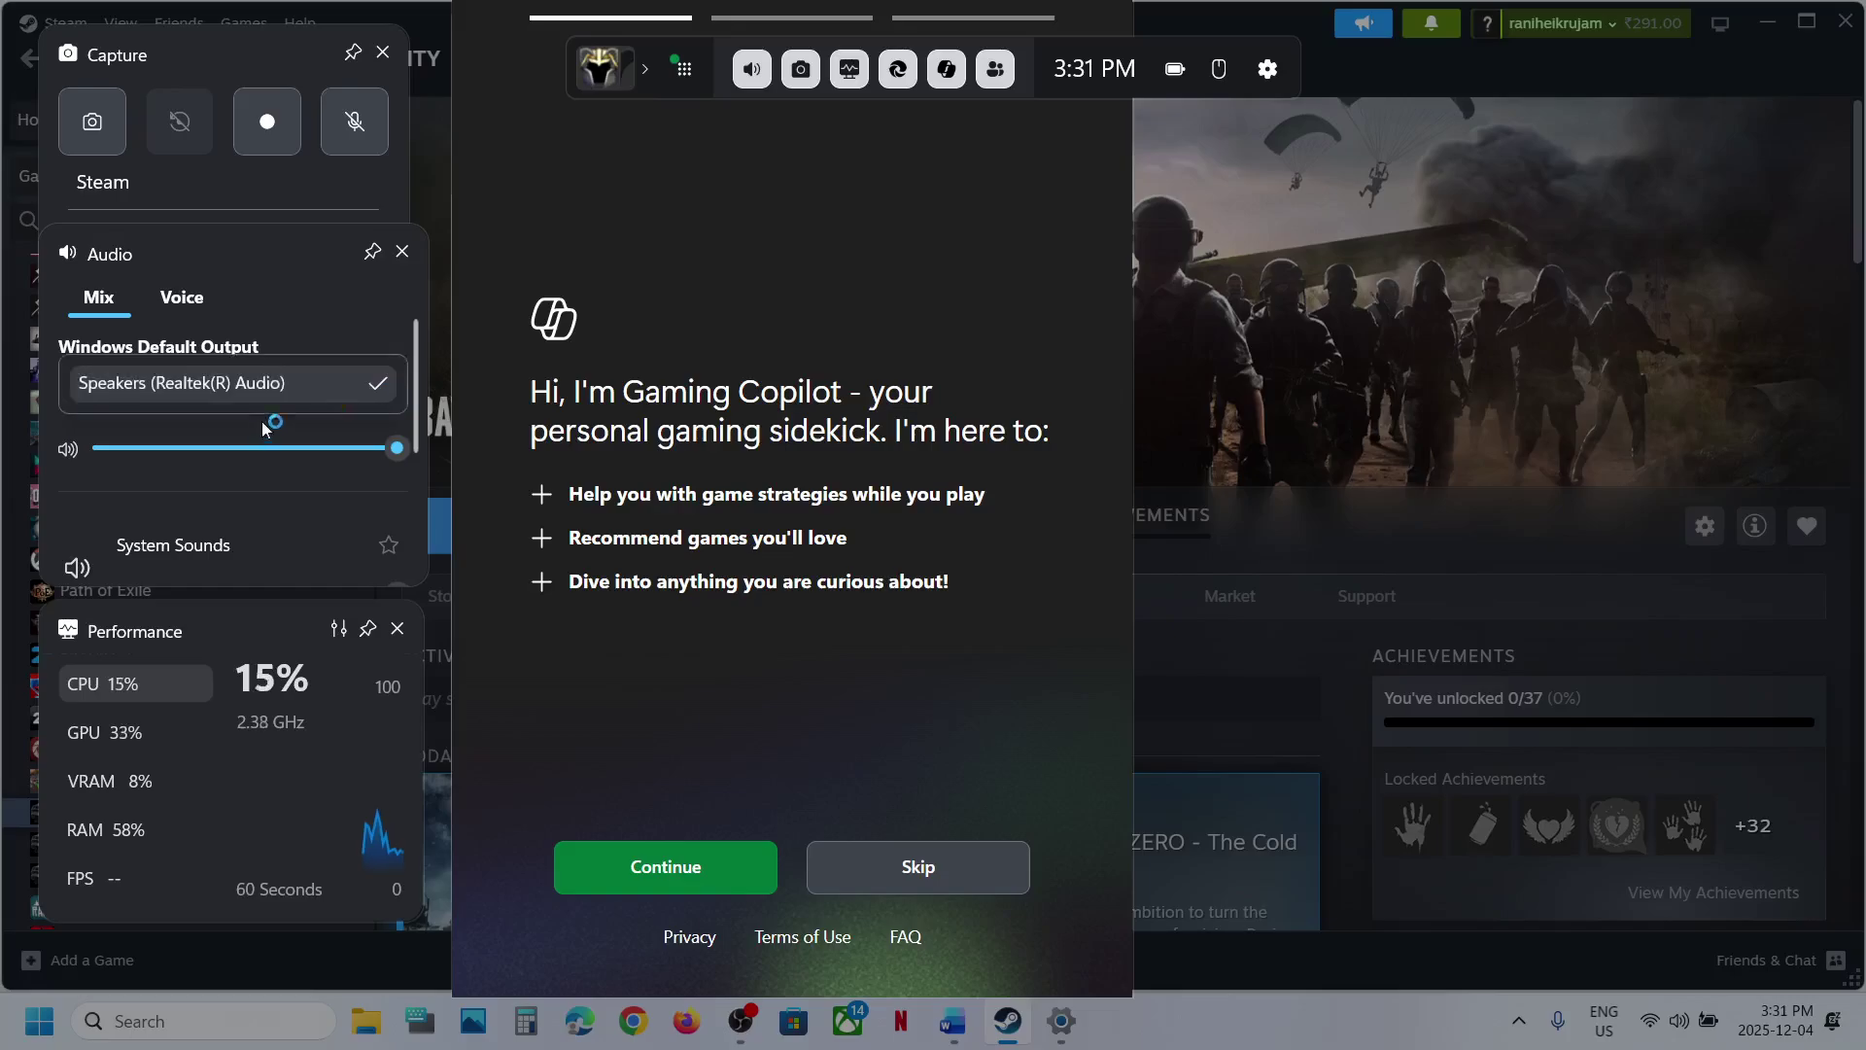
{"action": "scroll", "coordinate": [242, 352], "scroll_direction": "down", "scroll_amount": 4}
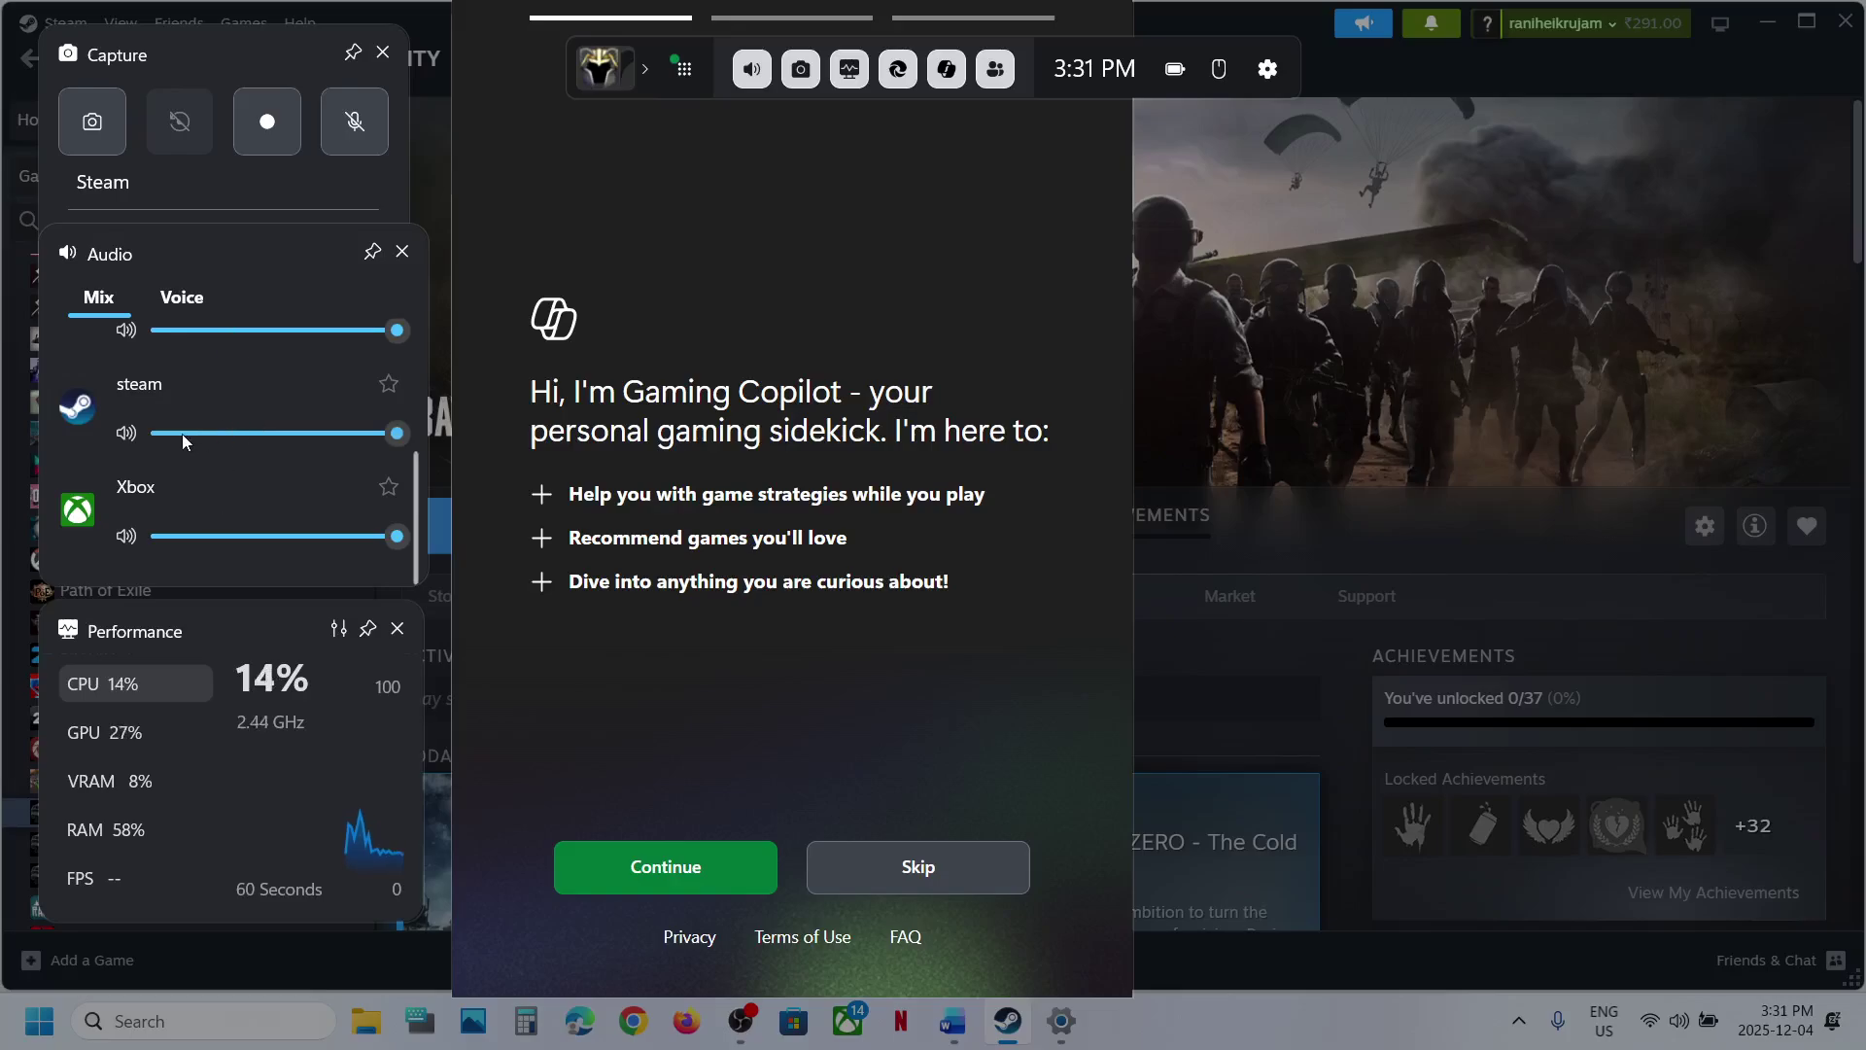
{"action": "left_click", "coordinate": [128, 434]}
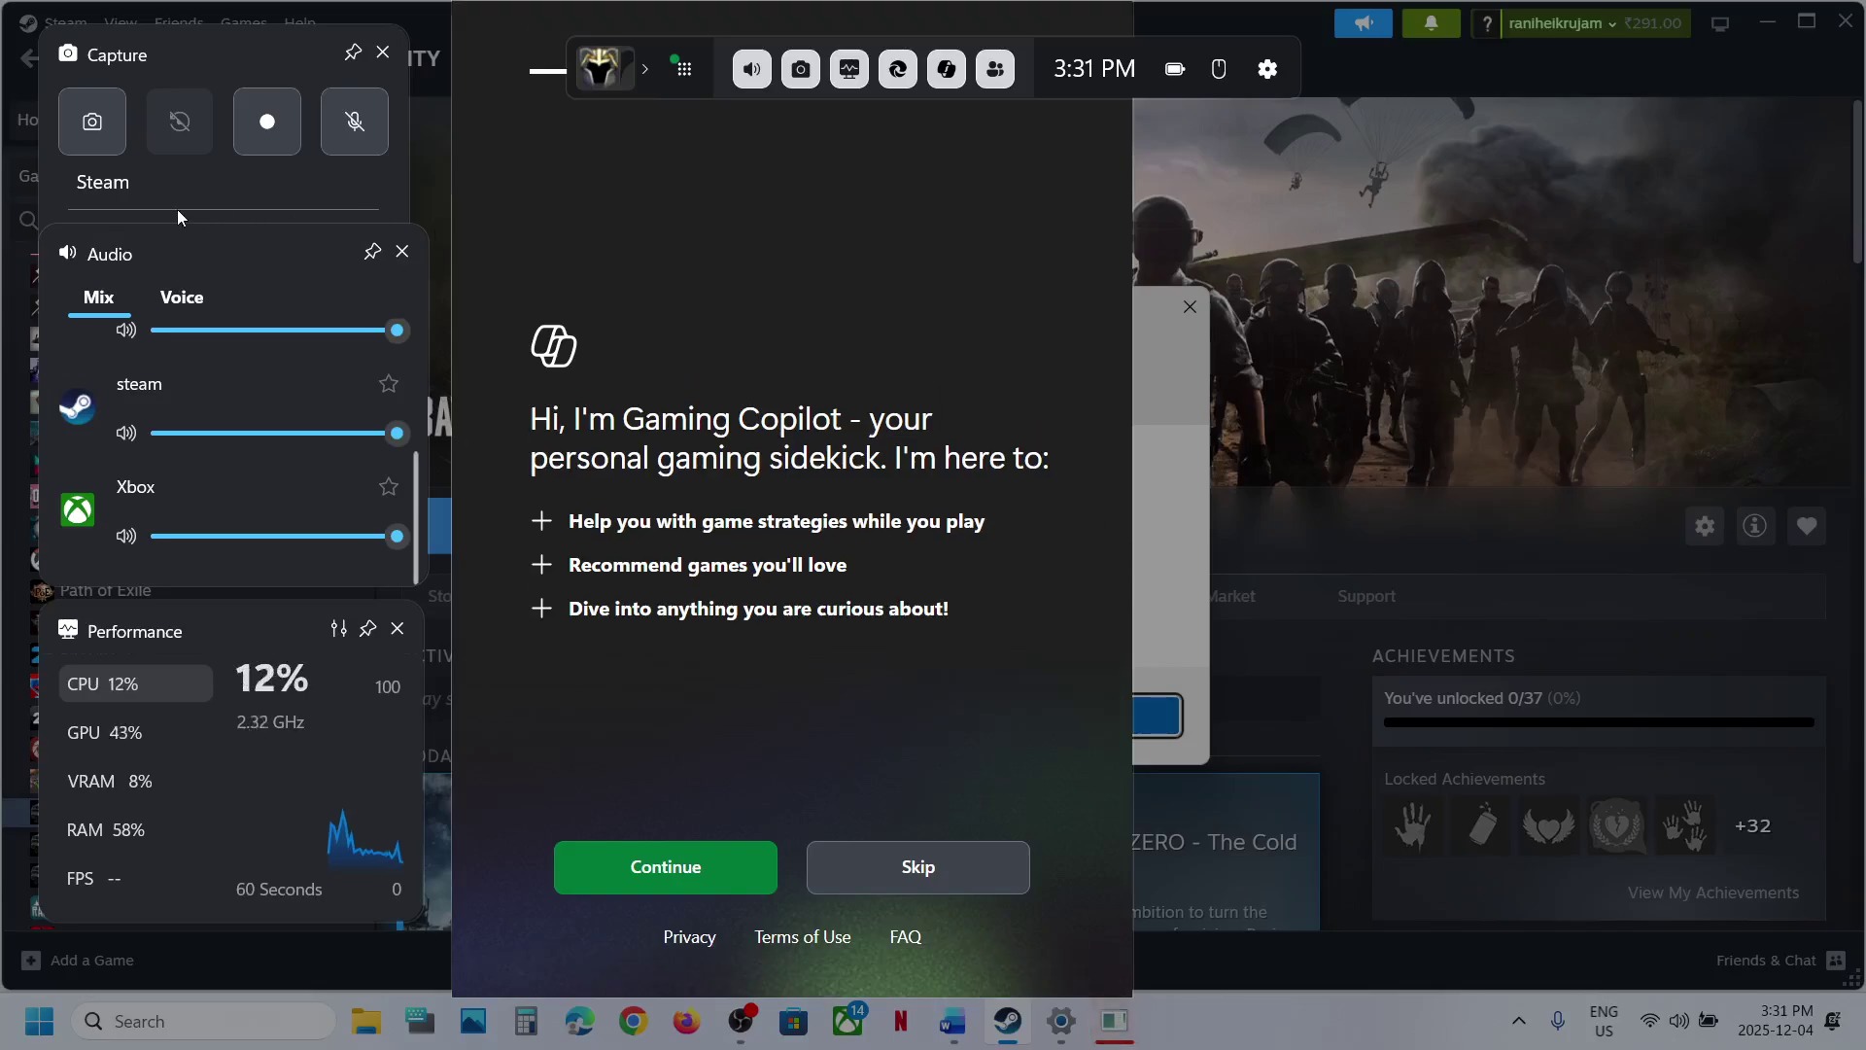
- Keep the microphone array as voice input, close Game Bar, and refuse the loader's UAC prompt
{"action": "left_click", "coordinate": [173, 299]}
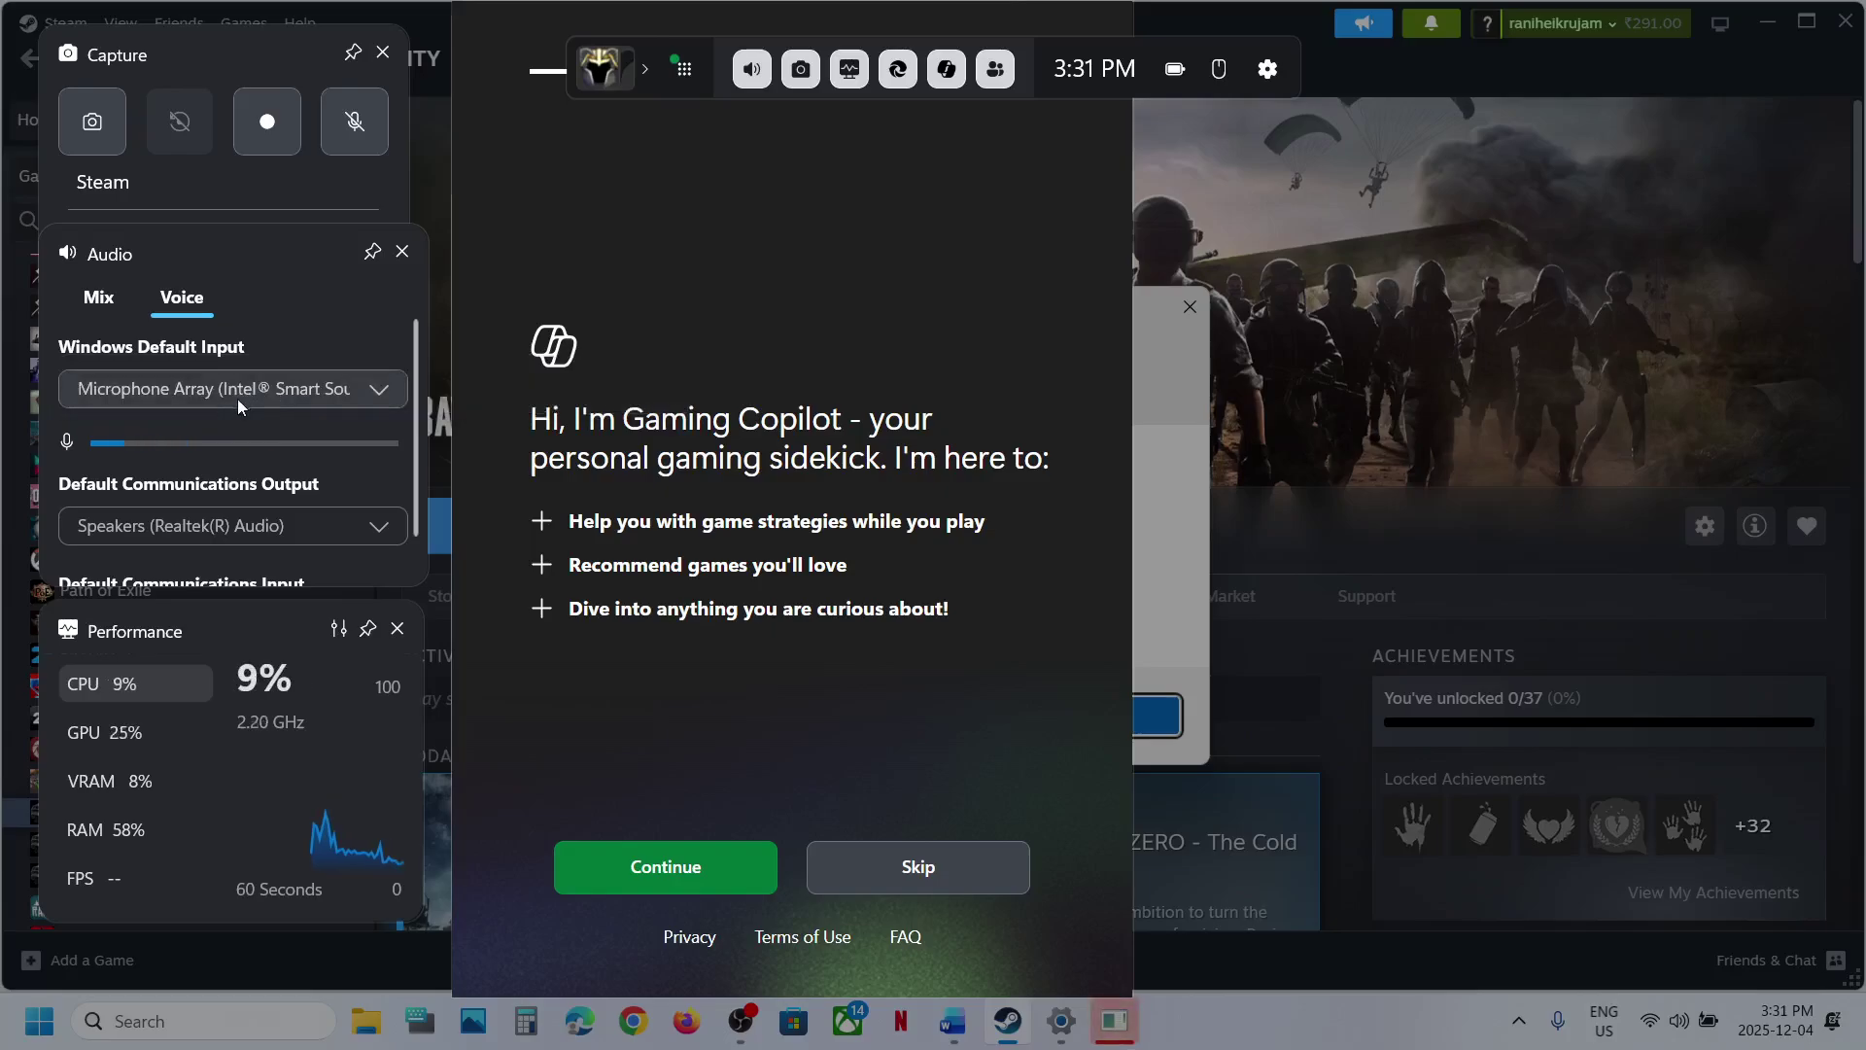
{"action": "scroll", "coordinate": [247, 462], "scroll_direction": "down", "scroll_amount": 1}
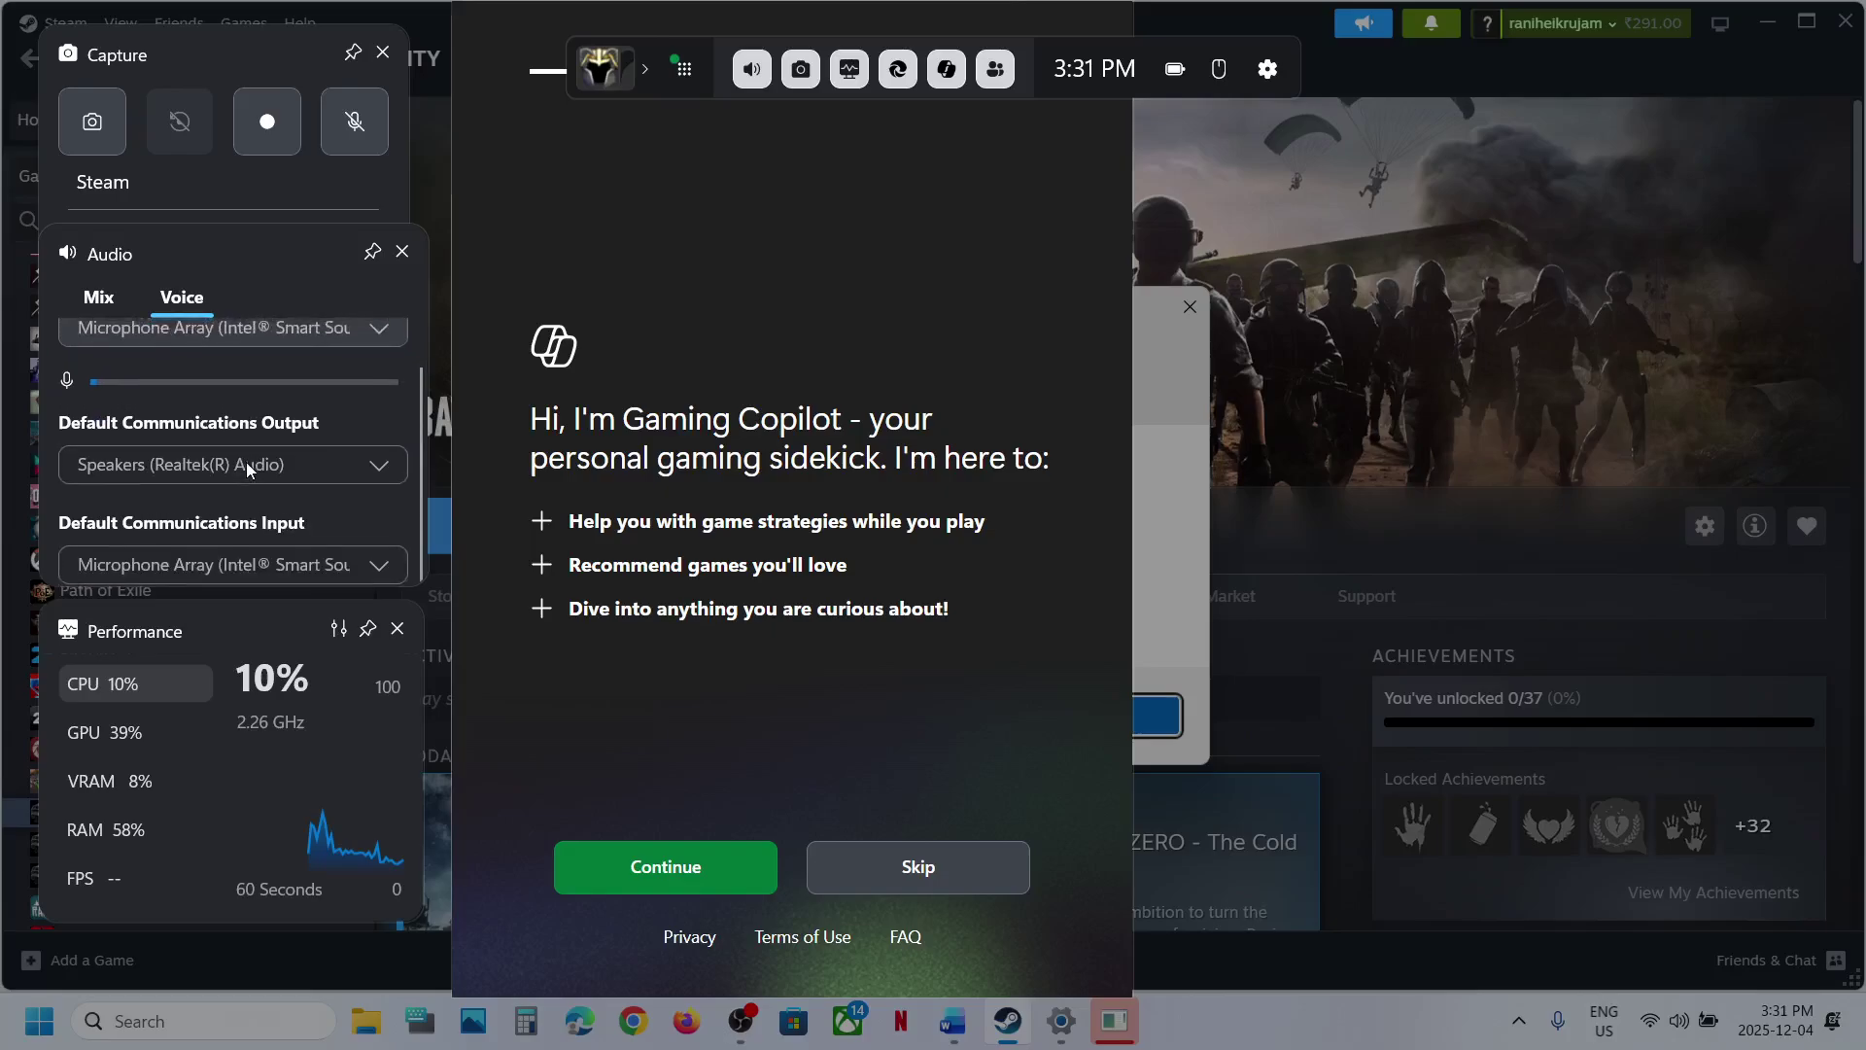
{"action": "left_click", "coordinate": [195, 577]}
{"action": "left_click", "coordinate": [248, 564]}
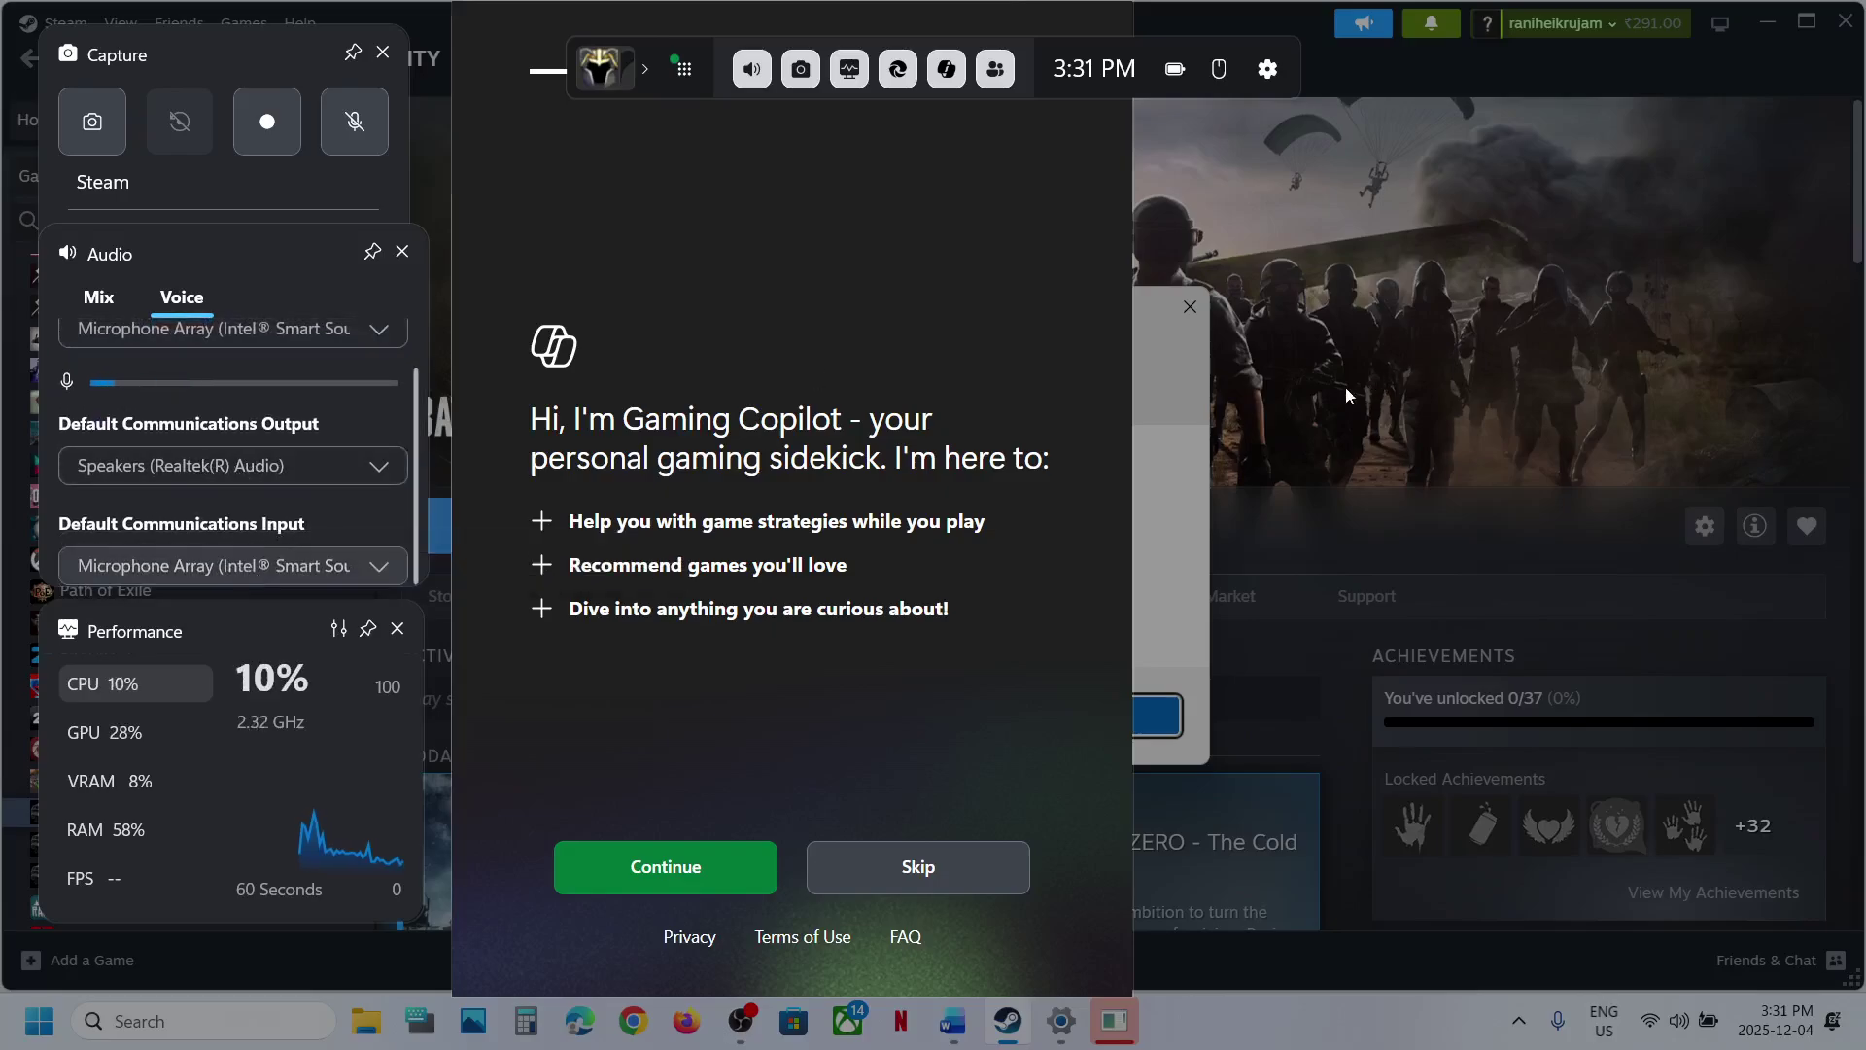
{"action": "left_click", "coordinate": [1184, 481]}
{"action": "left_click", "coordinate": [1118, 718]}
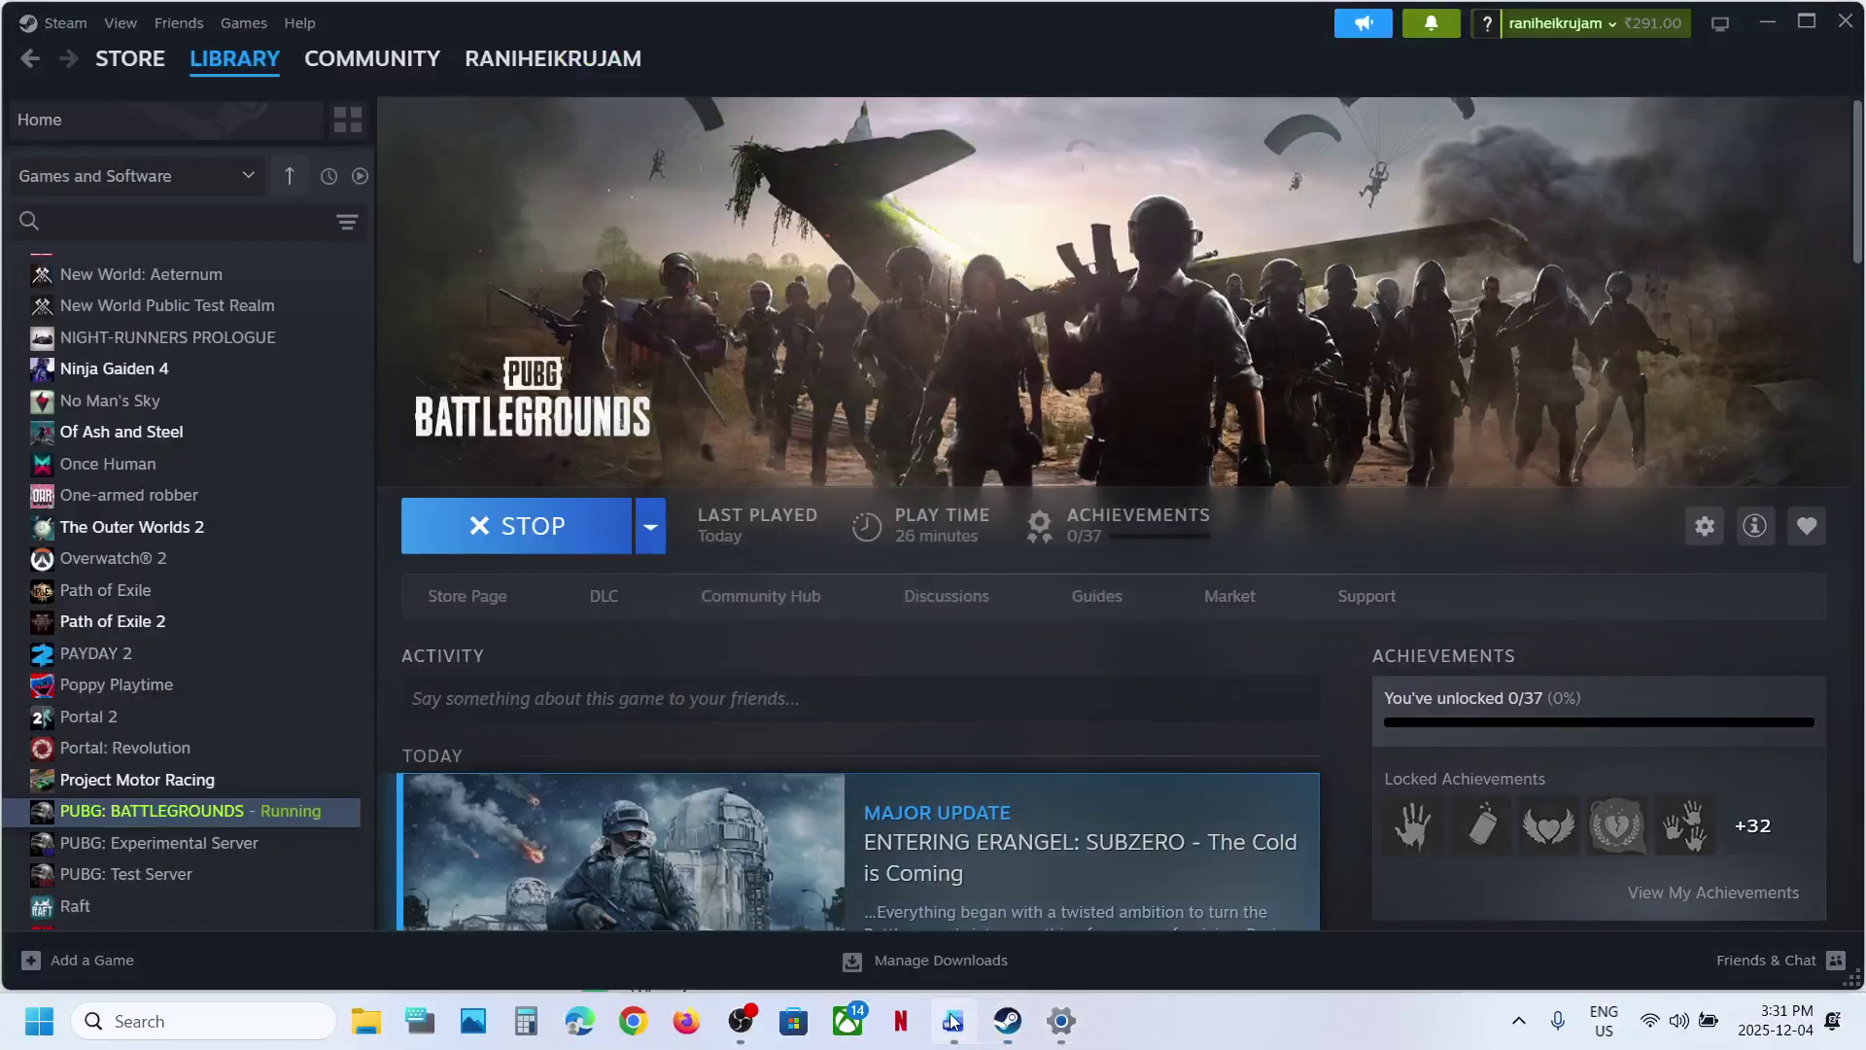
- Highlight the Step 4 instruction about choosing the audio device, then hide Word
{"action": "left_click", "coordinate": [952, 1020]}
{"action": "scroll", "coordinate": [573, 544], "scroll_direction": "down", "scroll_amount": 1}
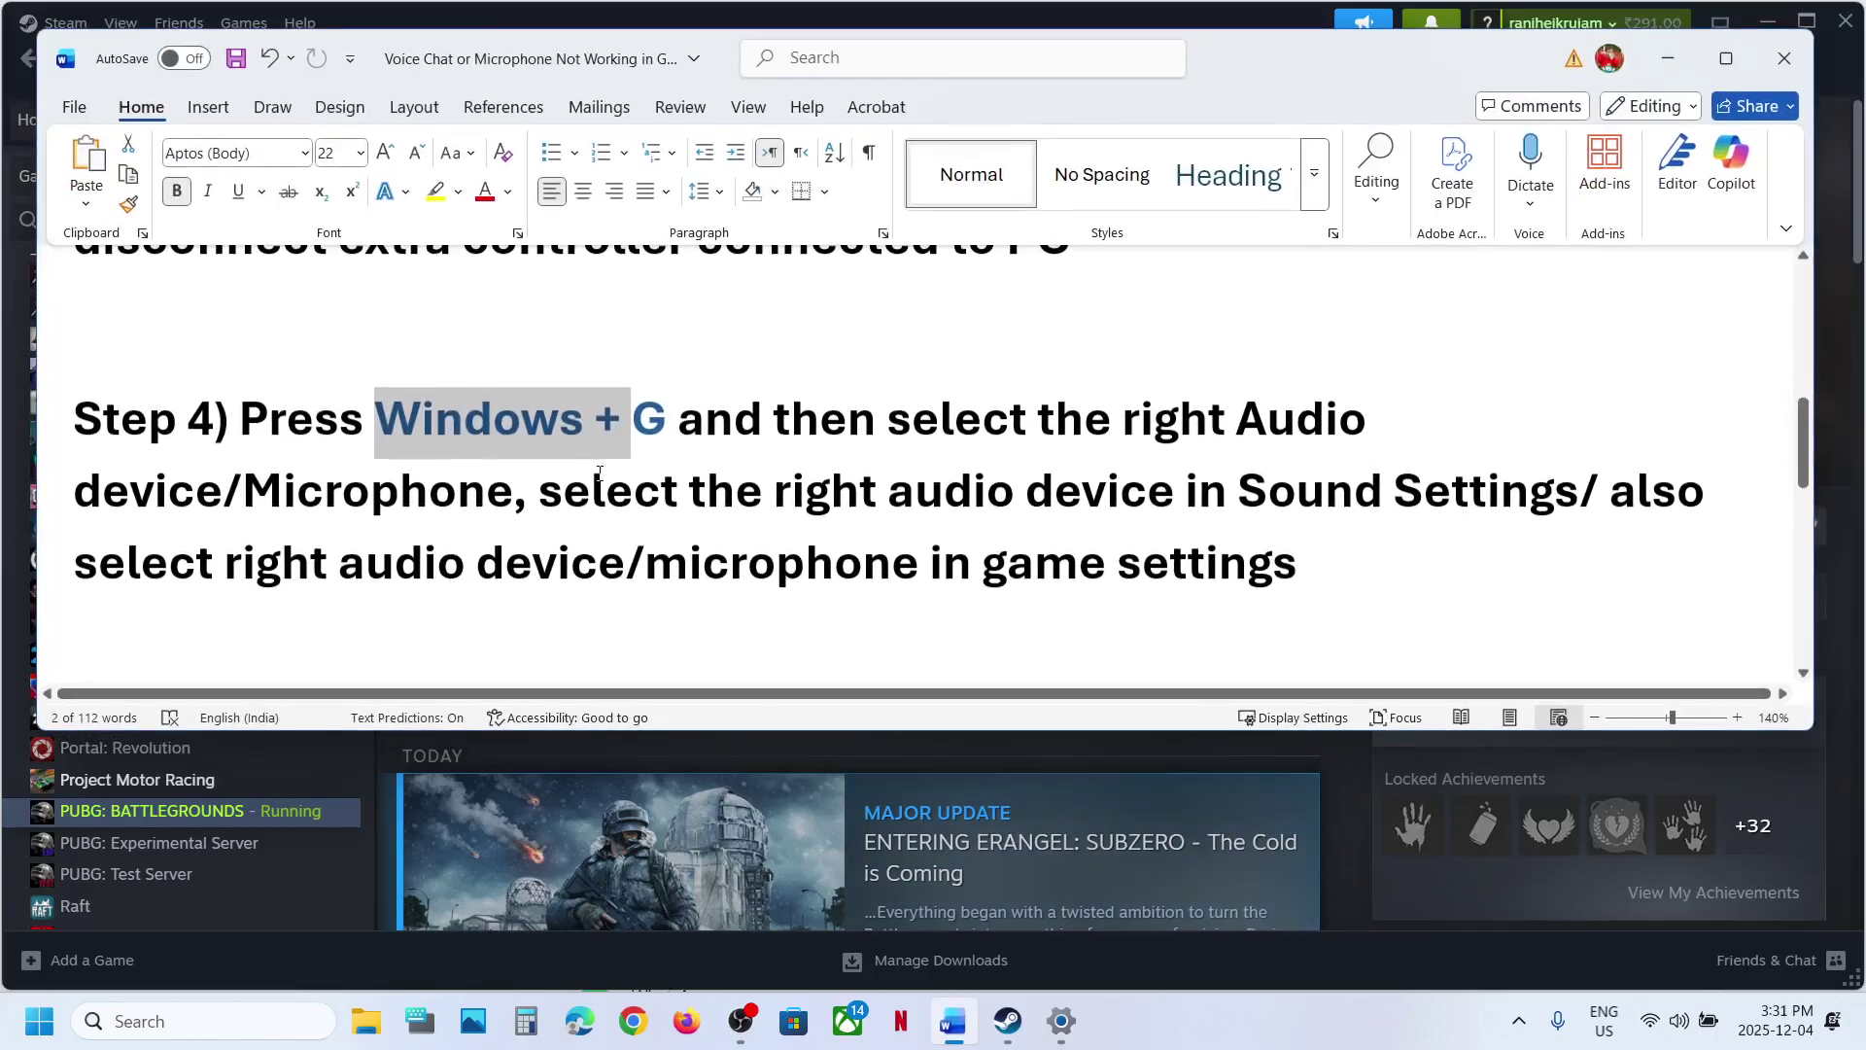
{"action": "left_click_drag", "start_coordinate": [595, 473], "coordinate": [1219, 564]}
{"action": "left_click", "coordinate": [1668, 58]}
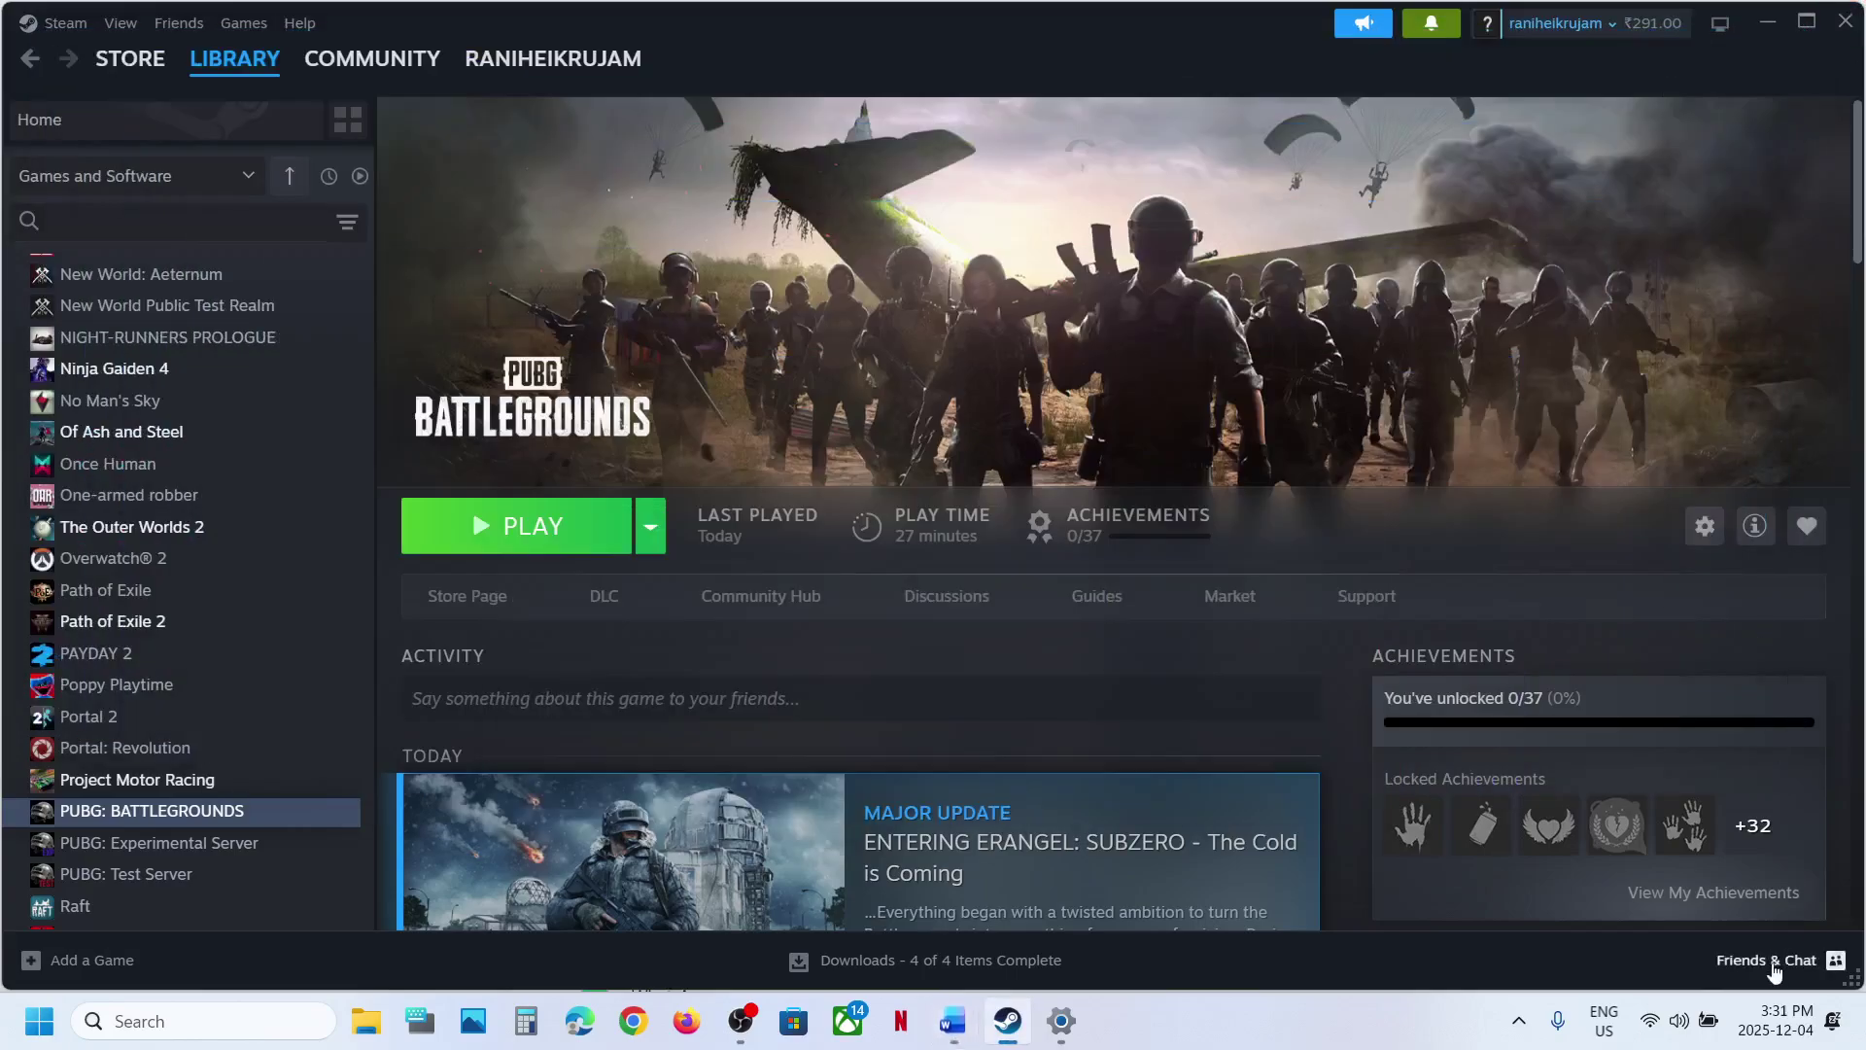
- Check Microphone Array's properties in Sound settings, return to the Sound page, and close Settings
{"action": "right_click", "coordinate": [1686, 1033]}
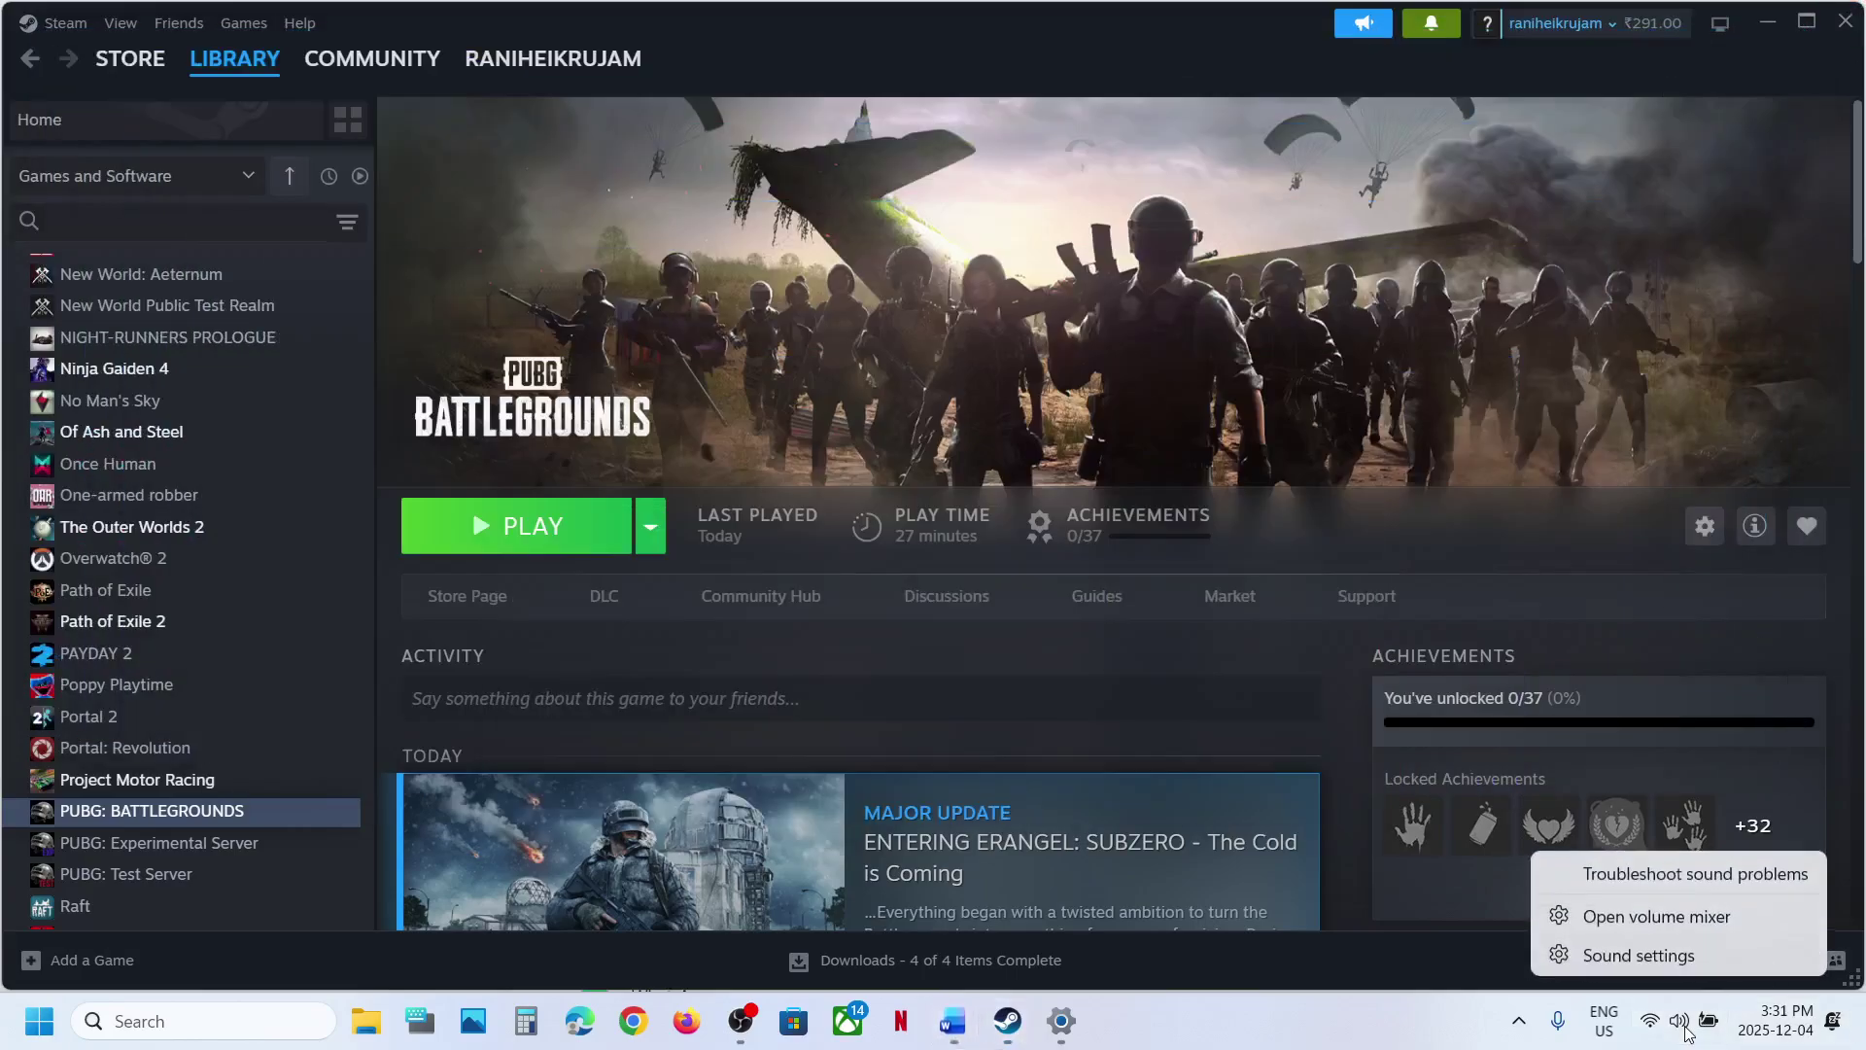
{"action": "left_click", "coordinate": [1635, 957]}
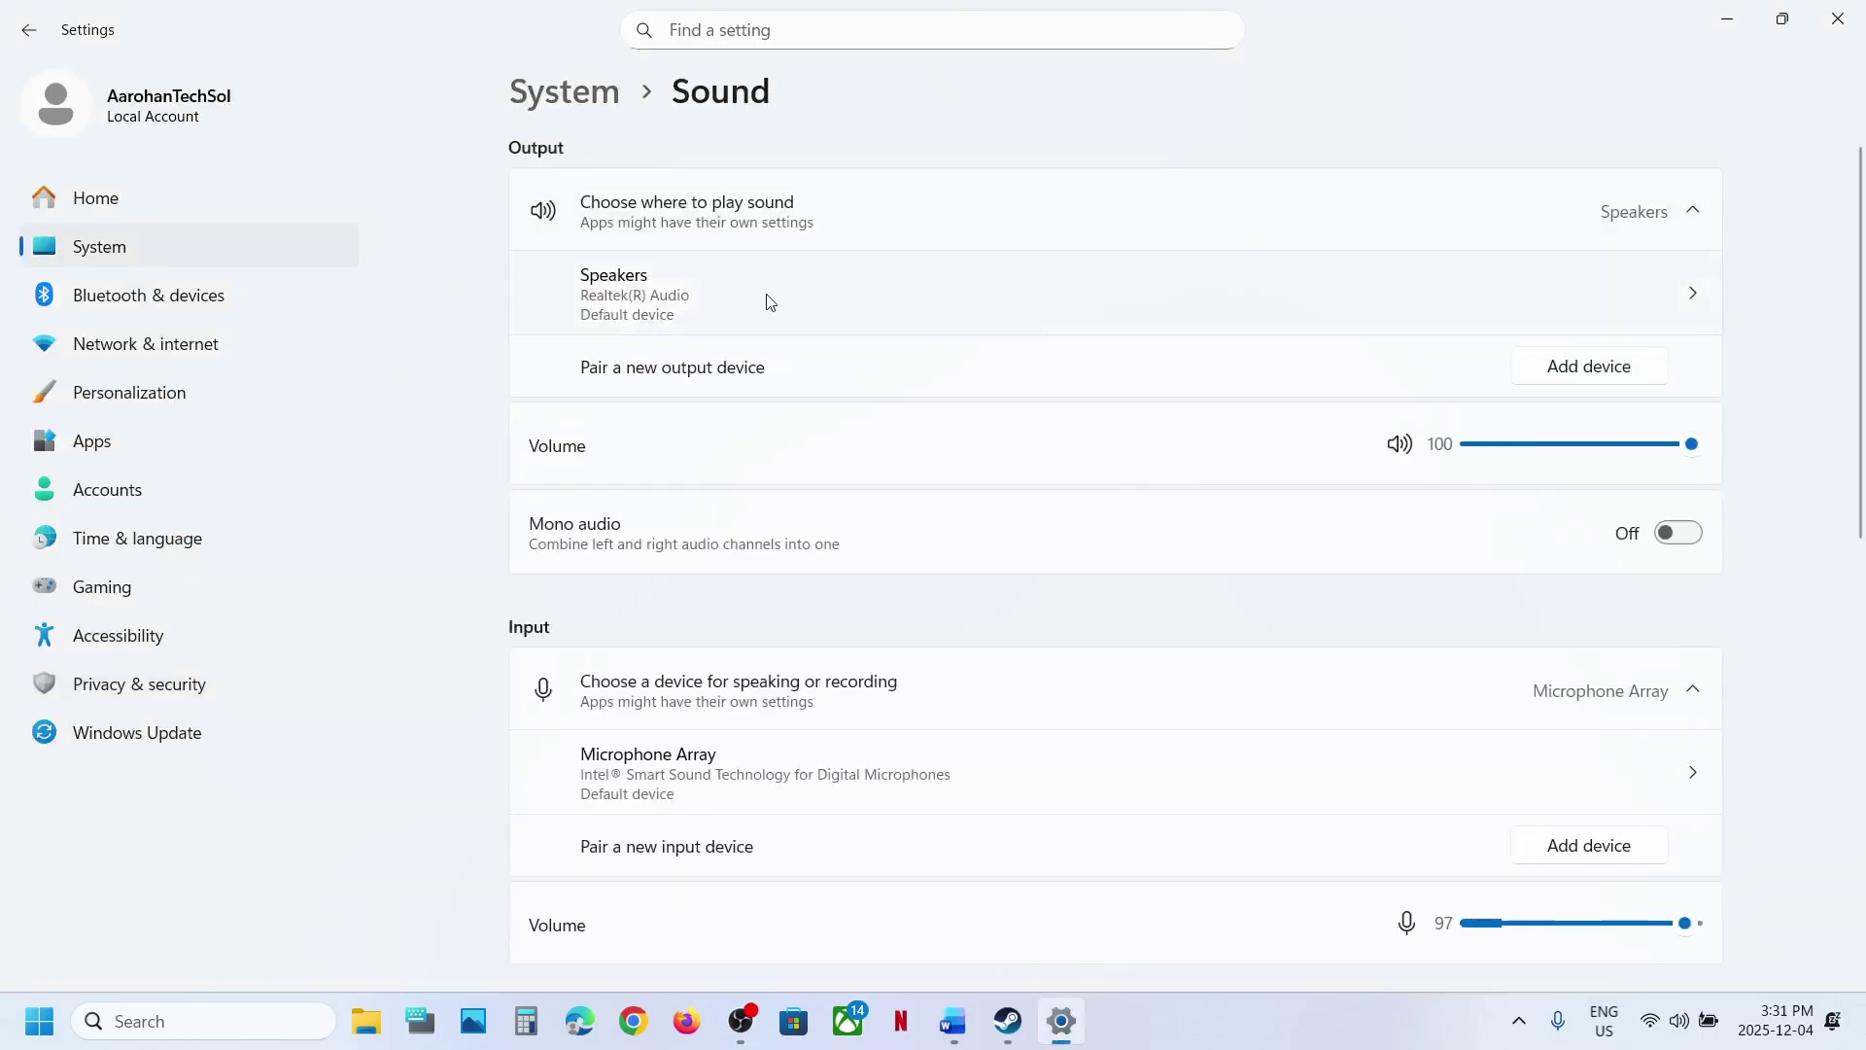
{"action": "scroll", "coordinate": [734, 304], "scroll_direction": "down", "scroll_amount": 3}
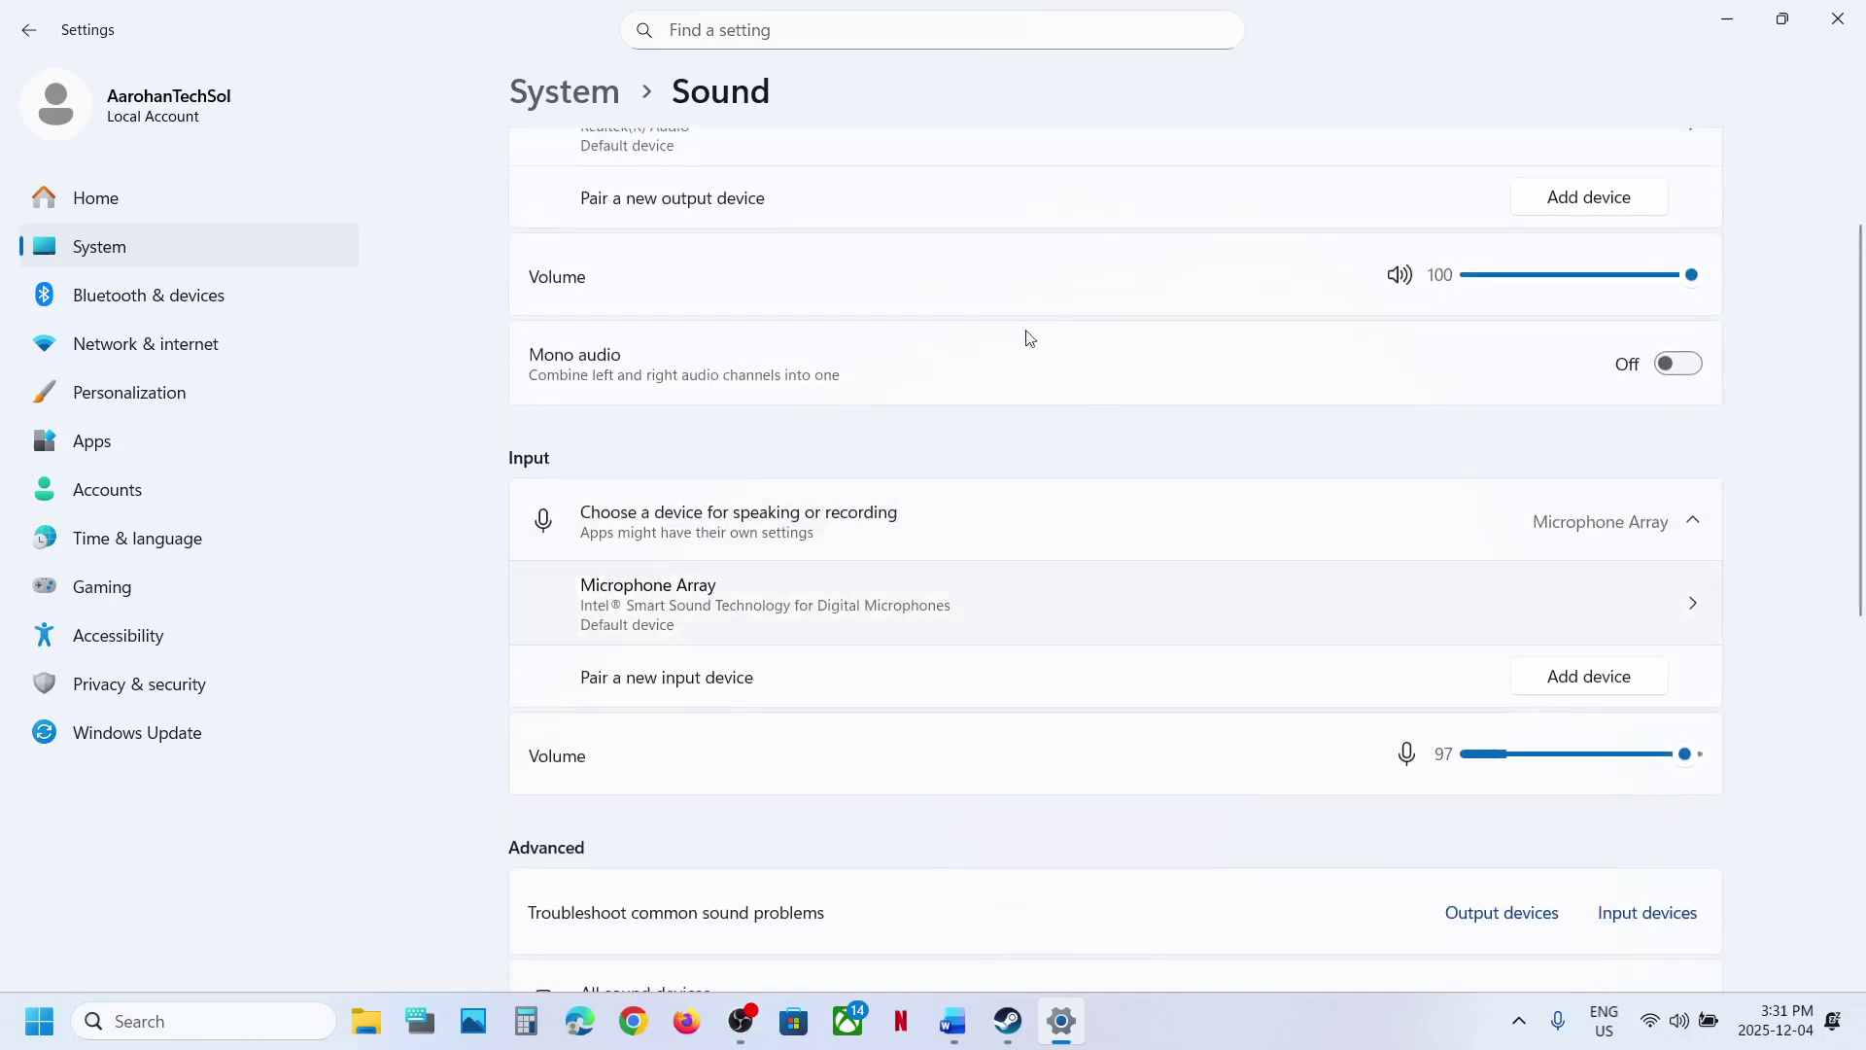
{"action": "left_click", "coordinate": [746, 622]}
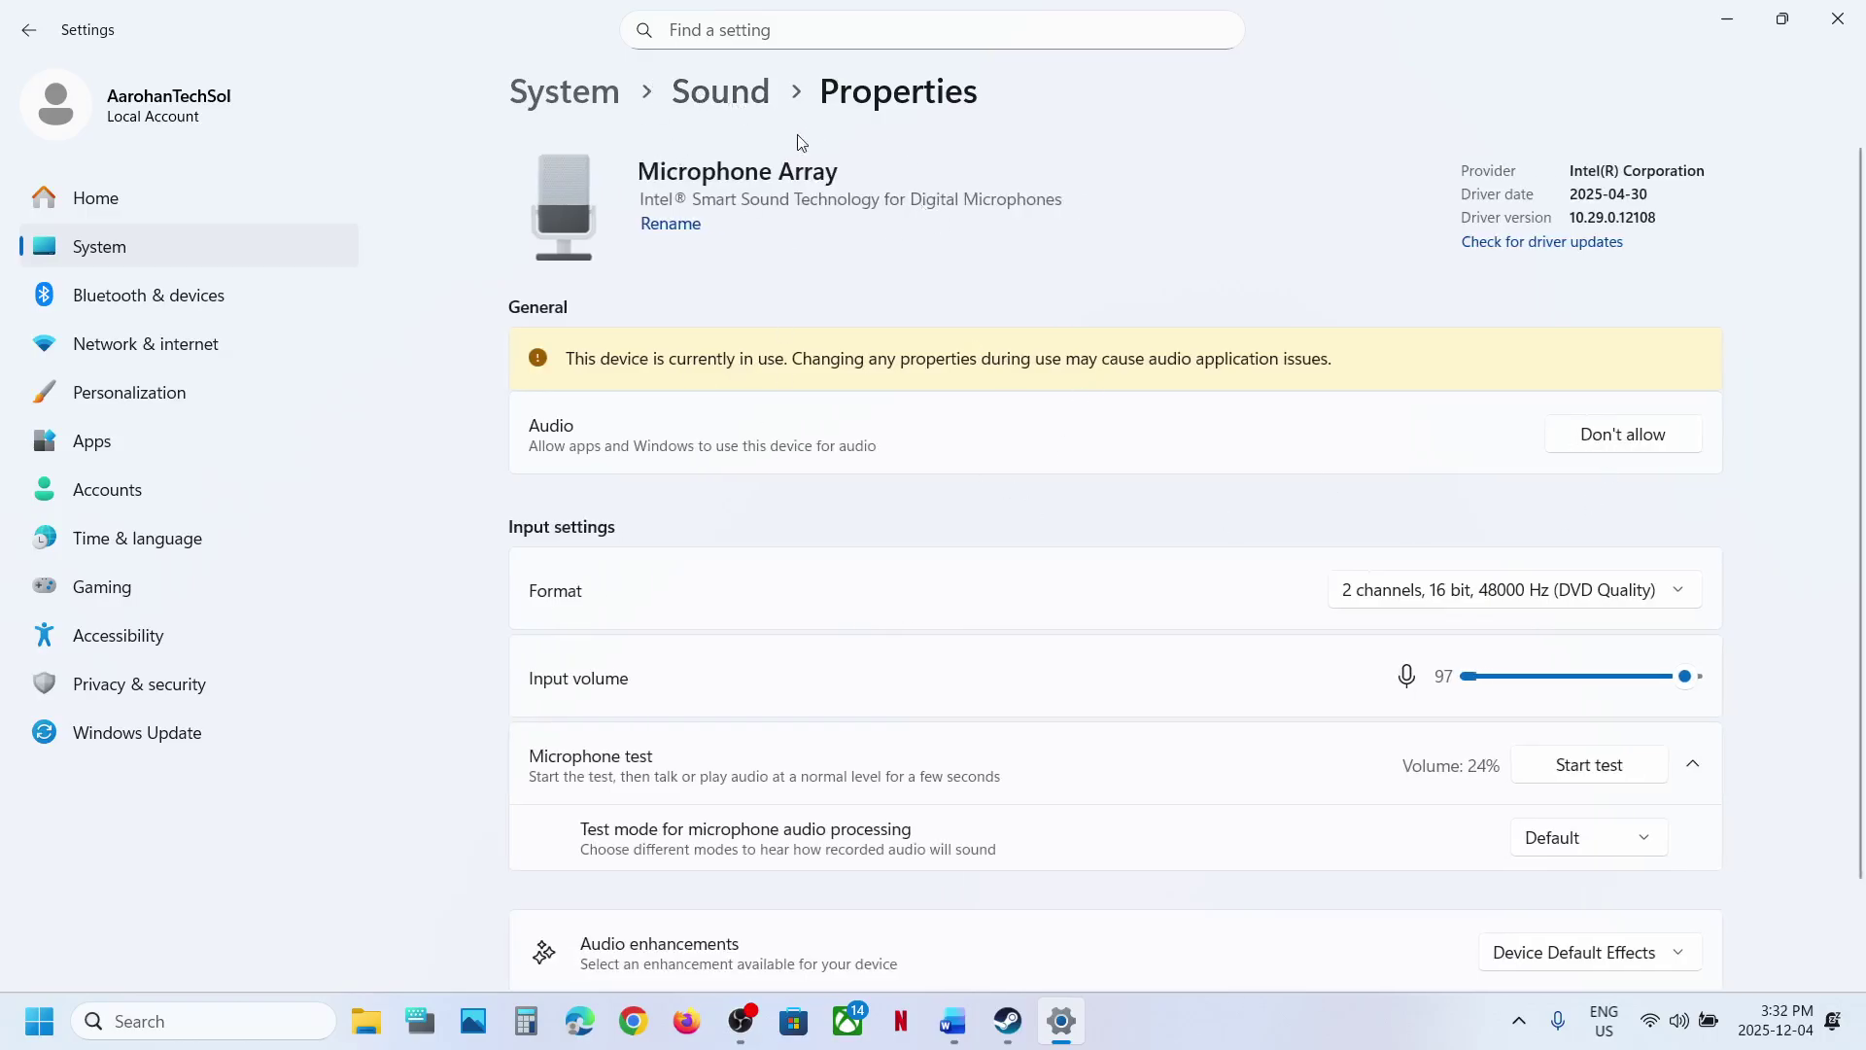
{"action": "left_click", "coordinate": [730, 91]}
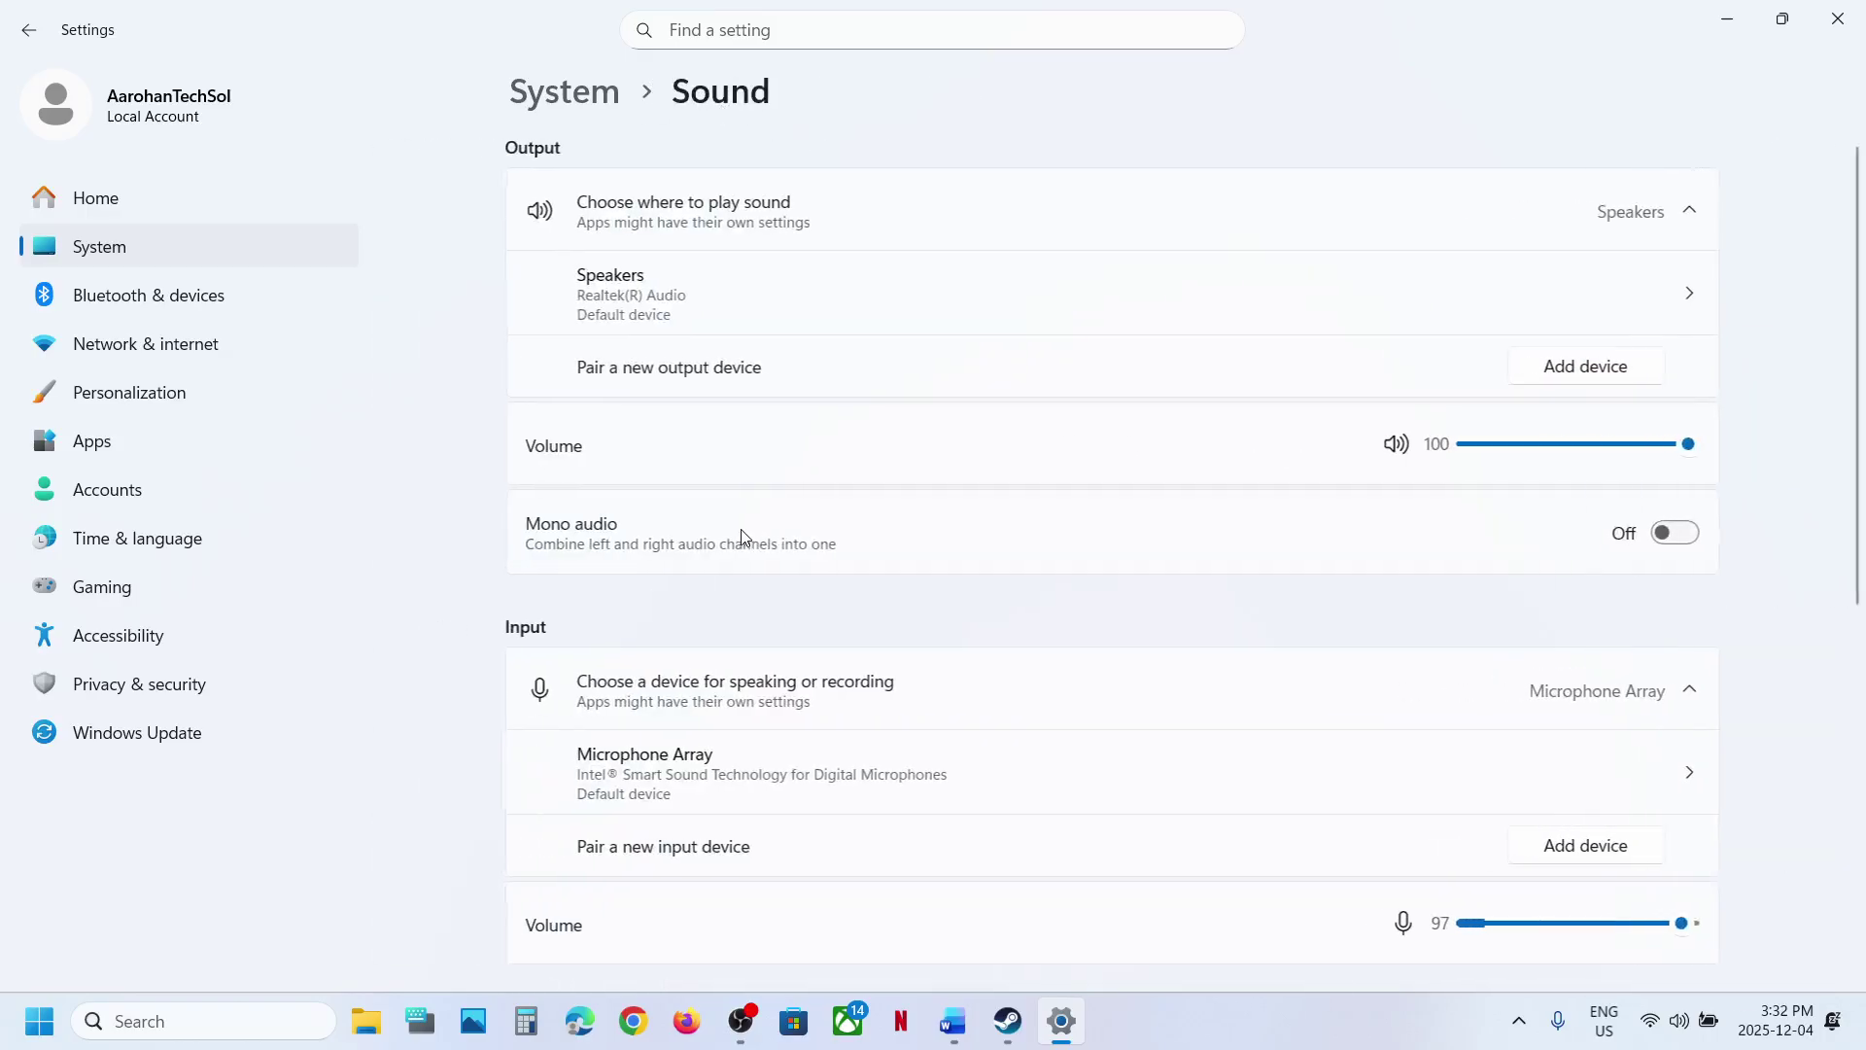
{"action": "left_click", "coordinate": [1849, 27]}
- Highlight Step 5's Oculus/voicemeeter instruction, then bring the Steam library forward
{"action": "left_click", "coordinate": [965, 1016]}
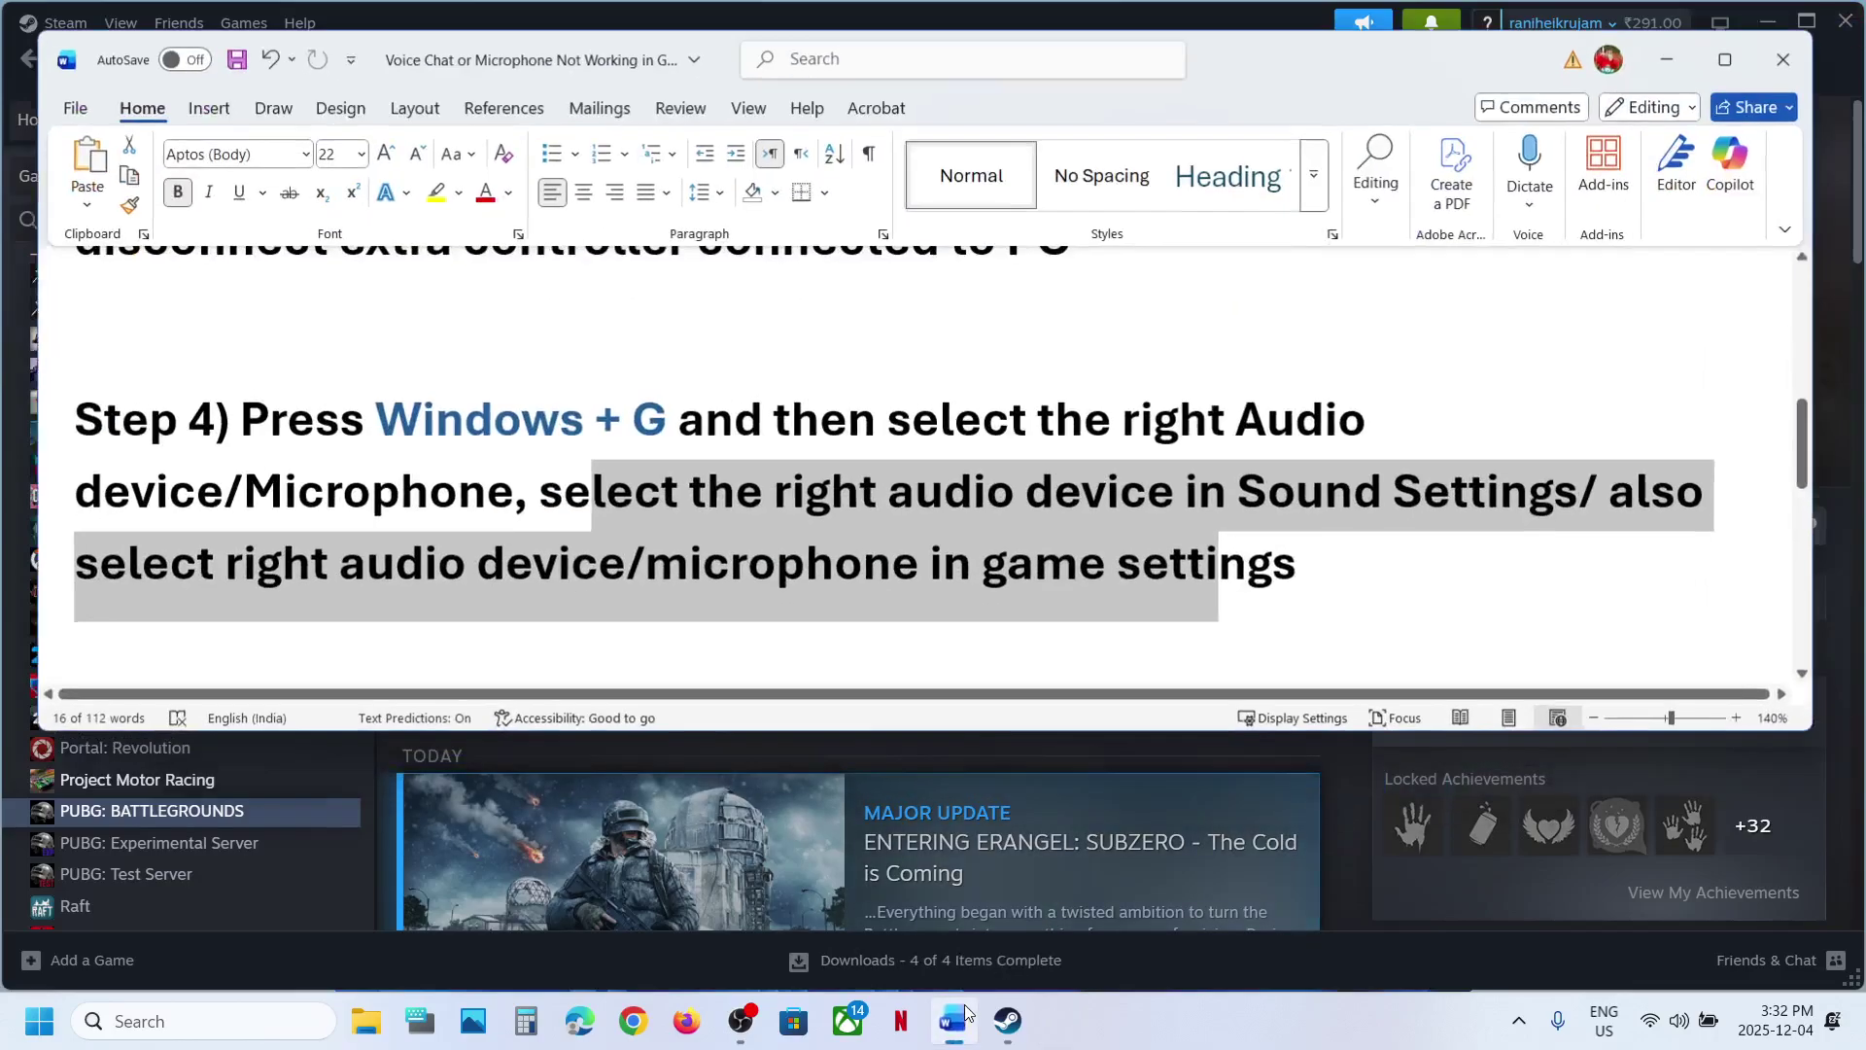
{"action": "scroll", "coordinate": [692, 614], "scroll_direction": "down", "scroll_amount": 4}
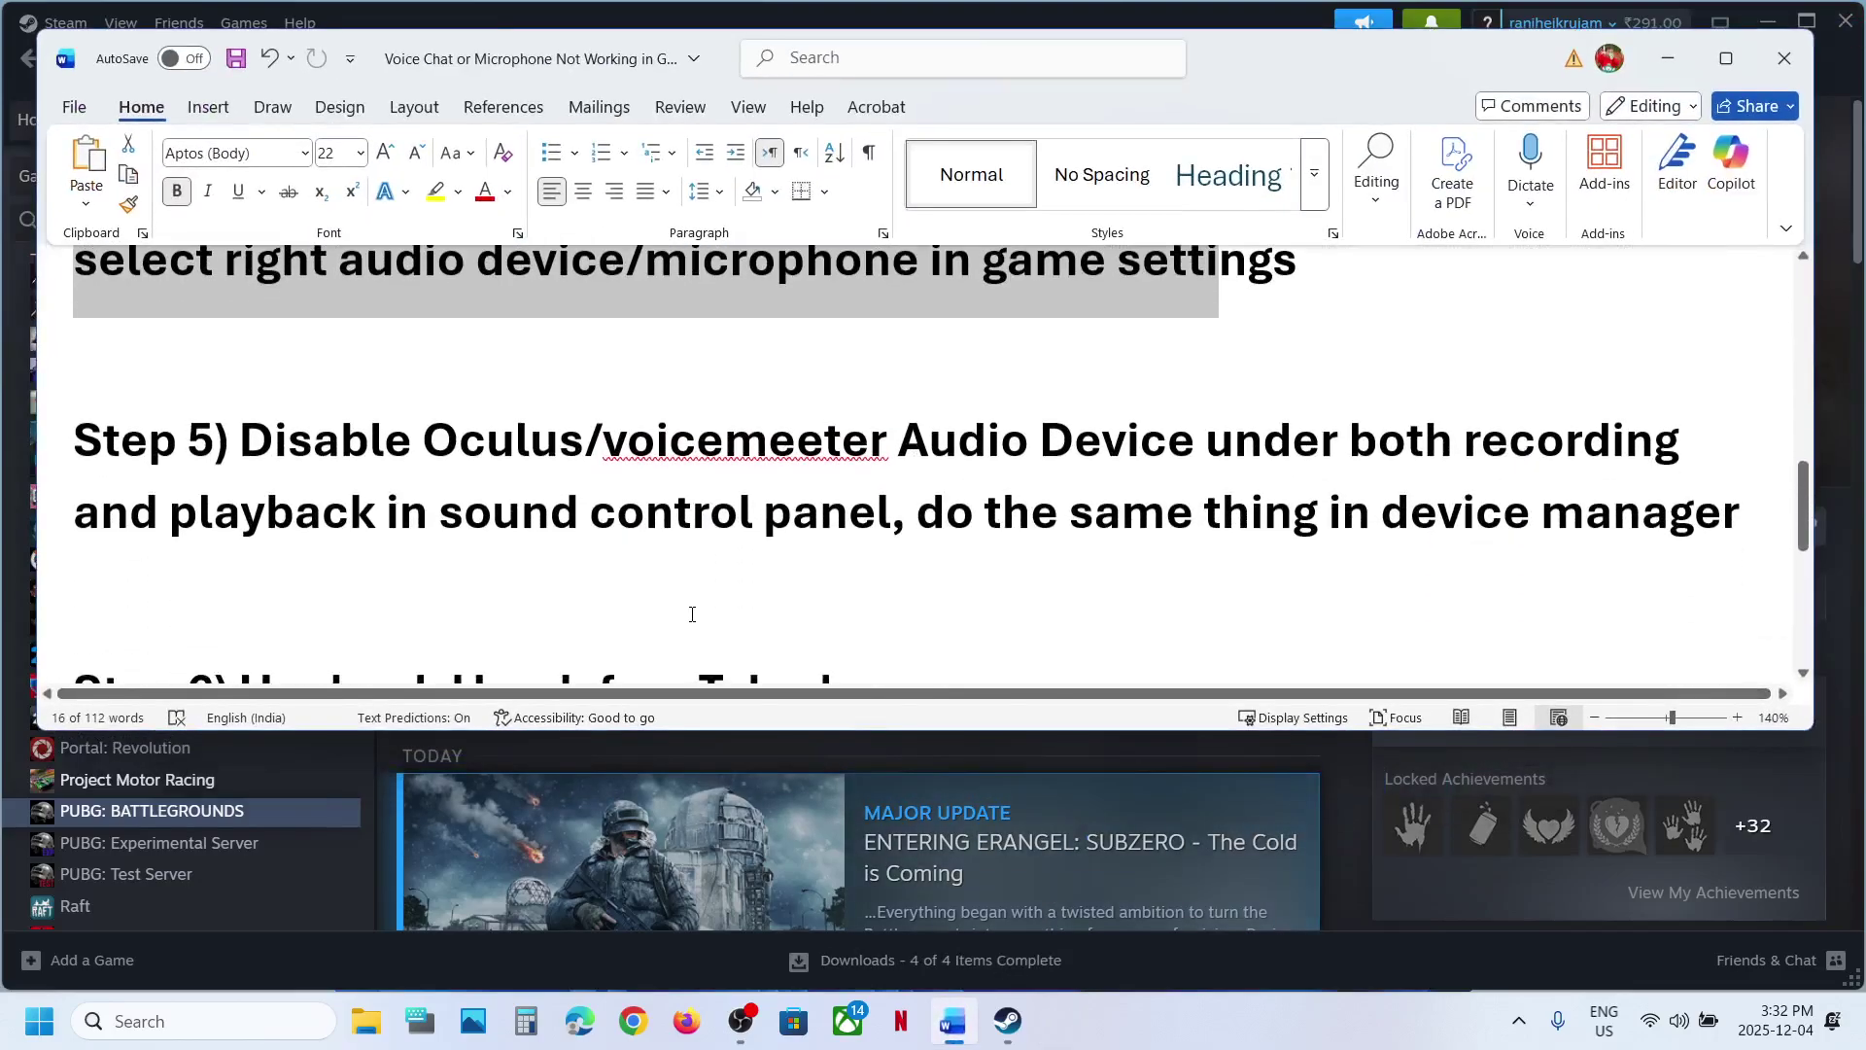
{"action": "left_click_drag", "start_coordinate": [424, 439], "coordinate": [644, 521]}
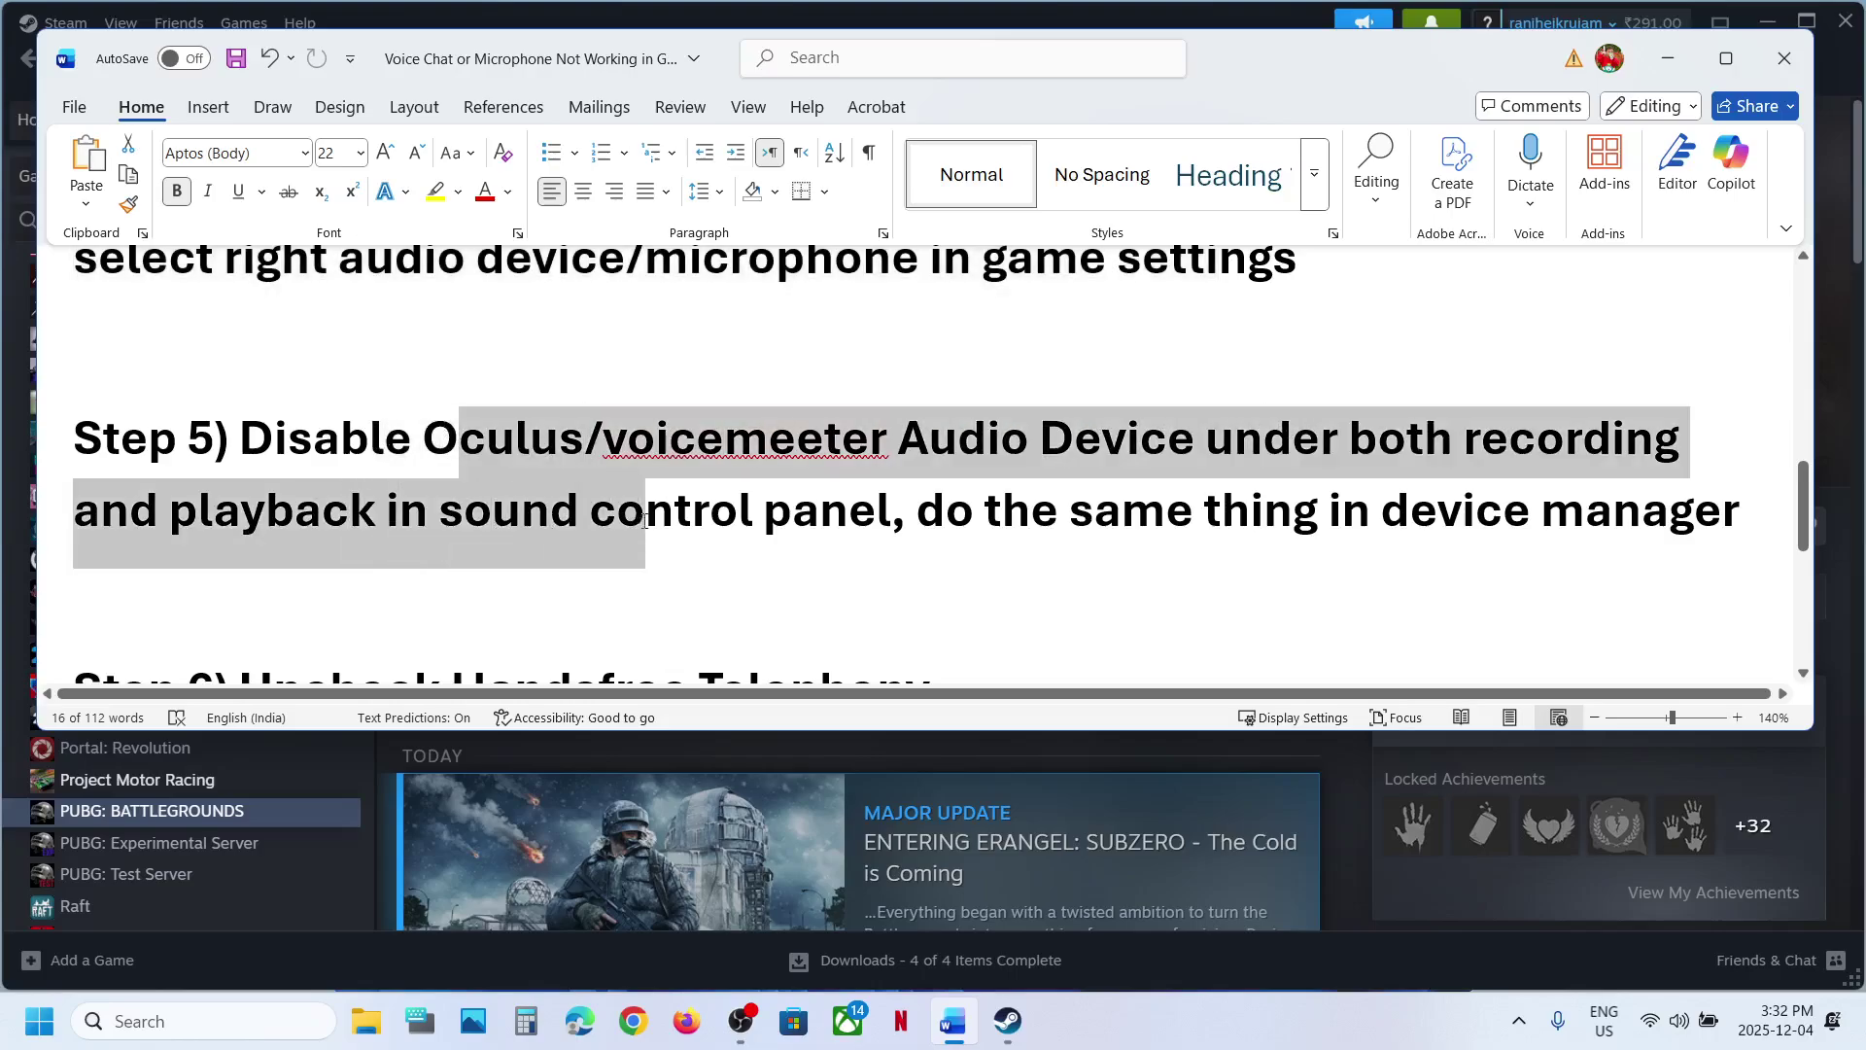
{"action": "left_click", "coordinate": [527, 743]}
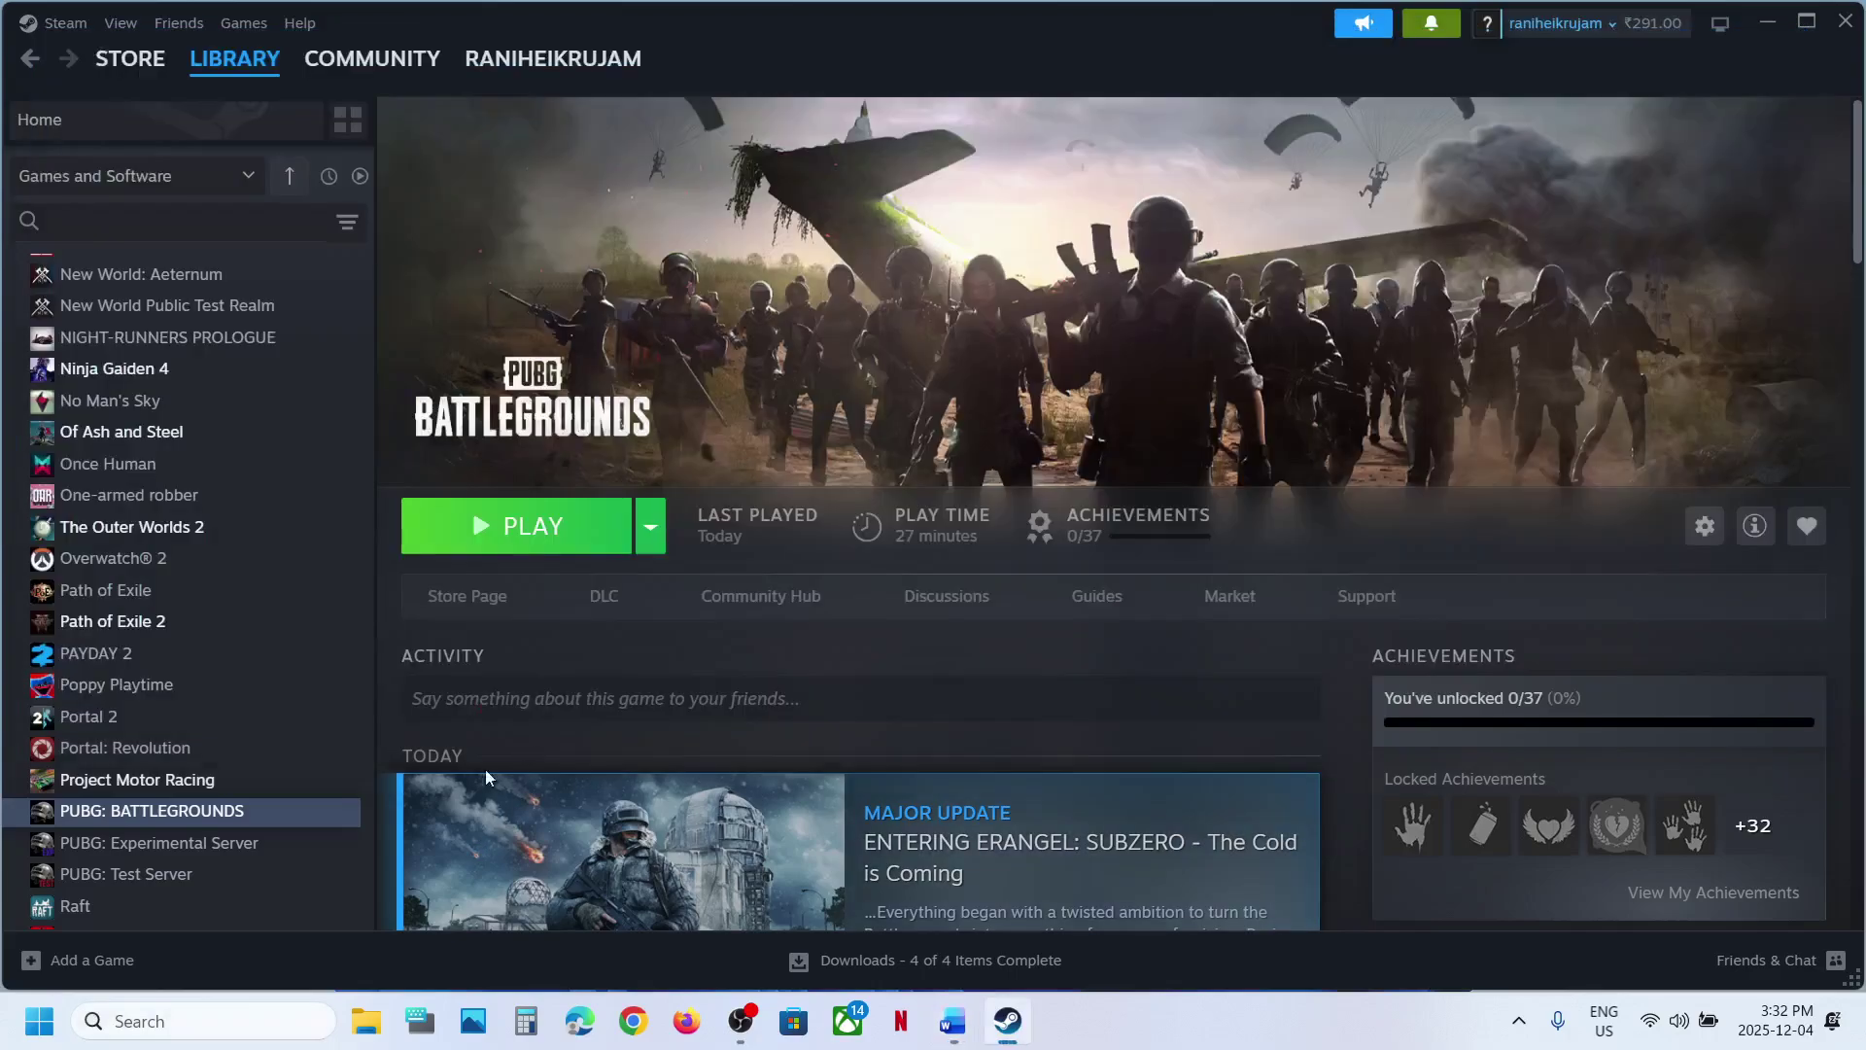
- Open the Sound dialog via Control Panel's Hardware and Sound, searching 'control'
{"action": "left_click", "coordinate": [255, 1013]}
{"action": "type", "text": "control"}
{"action": "key", "text": "Return"}
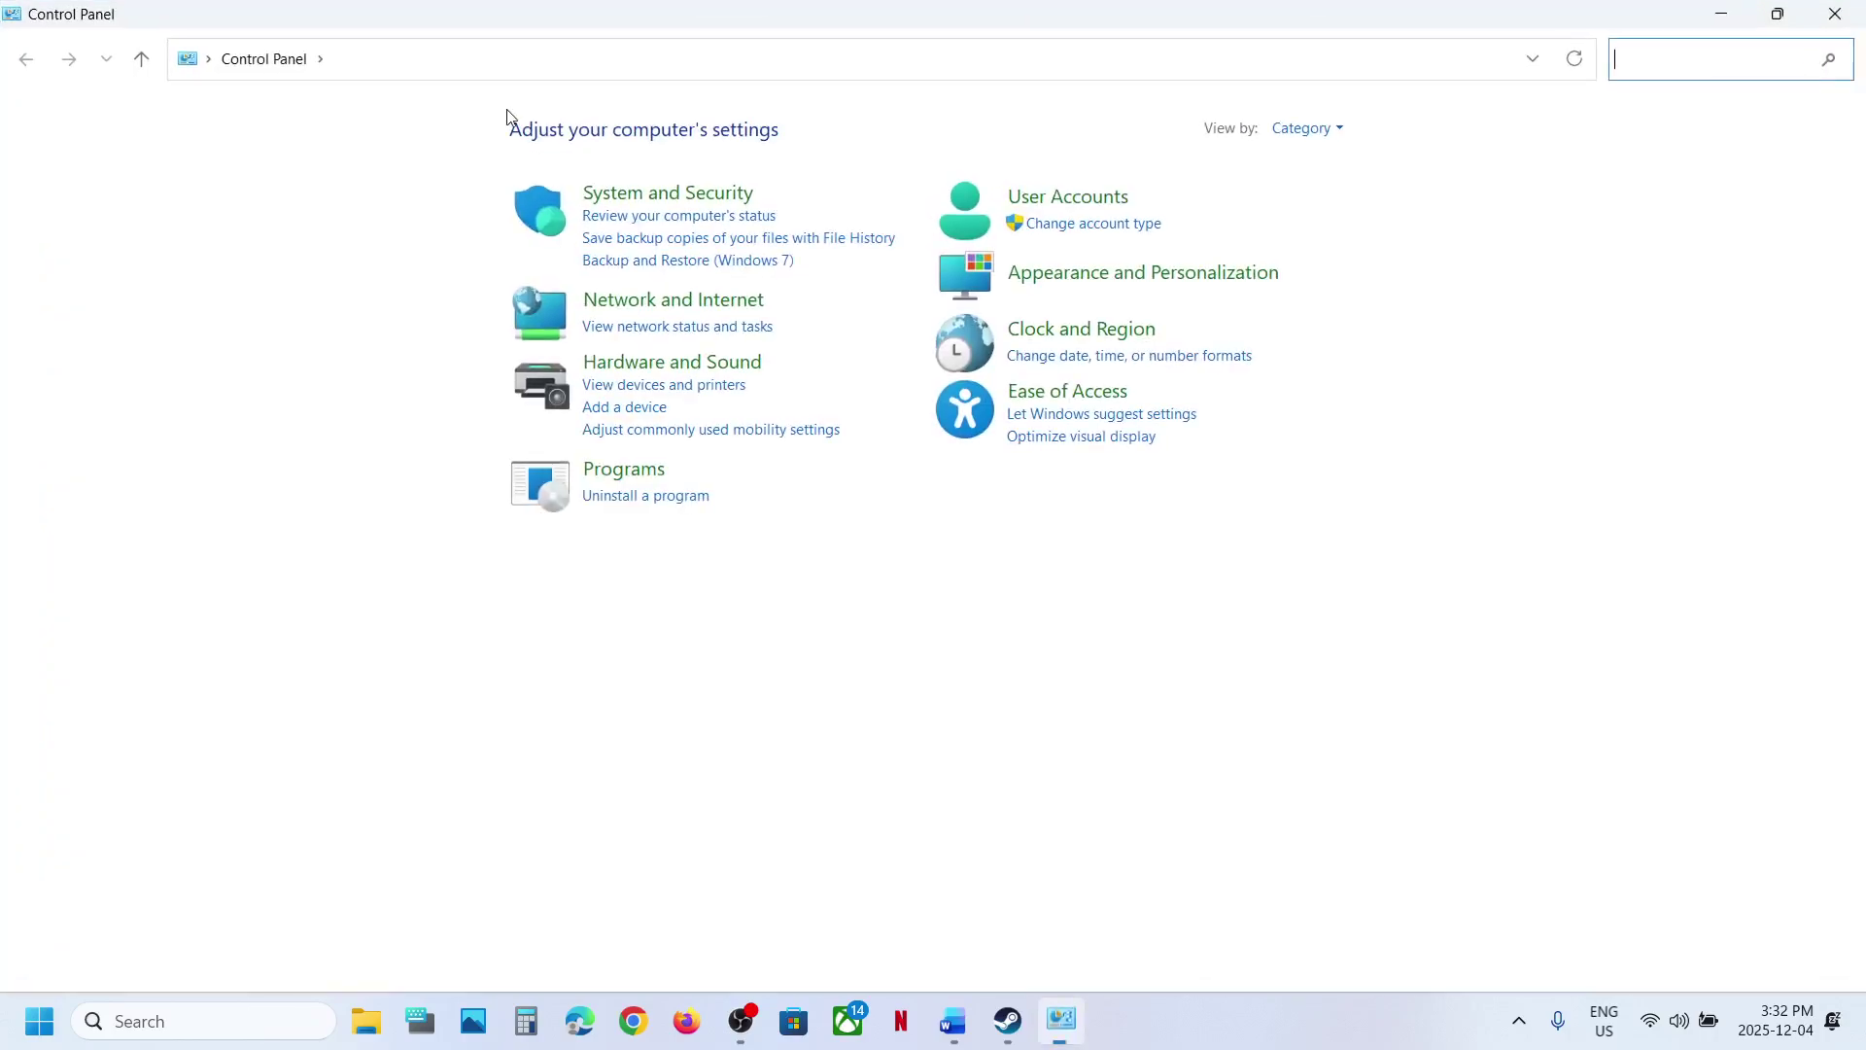
{"action": "left_click", "coordinate": [654, 362]}
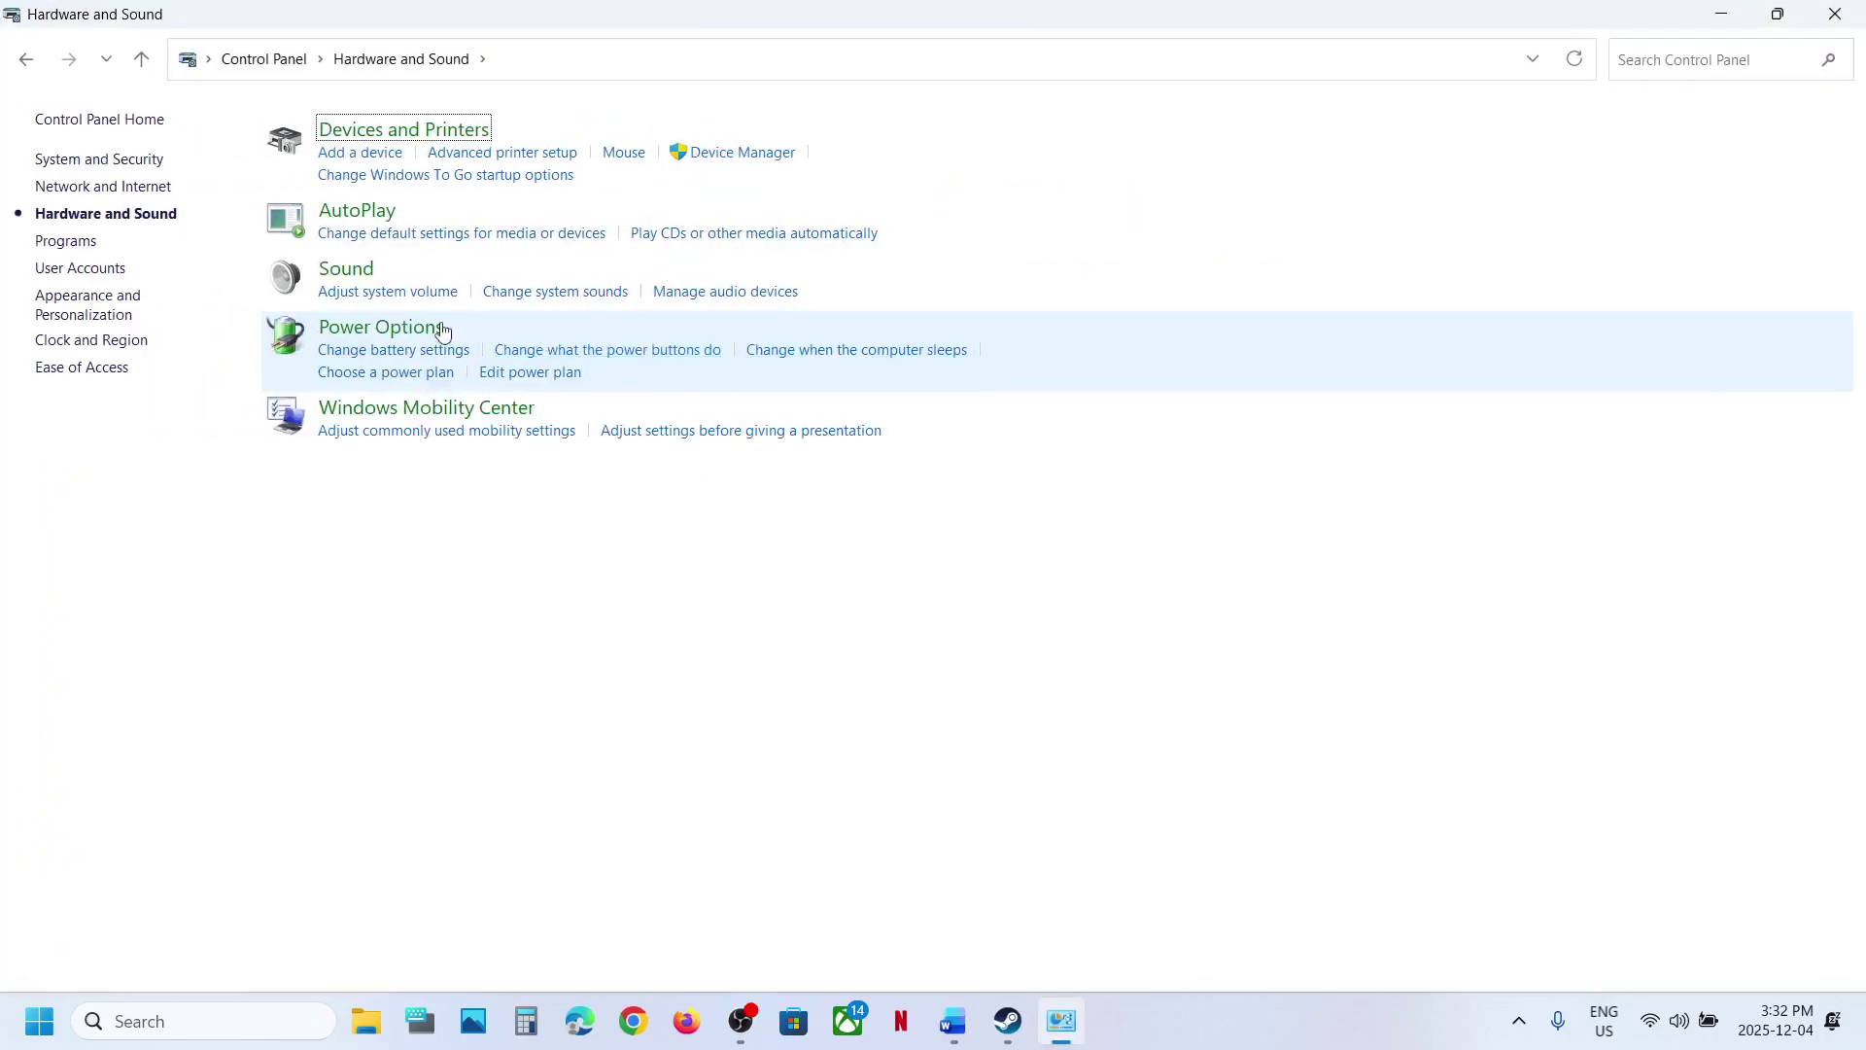
{"action": "left_click", "coordinate": [355, 271]}
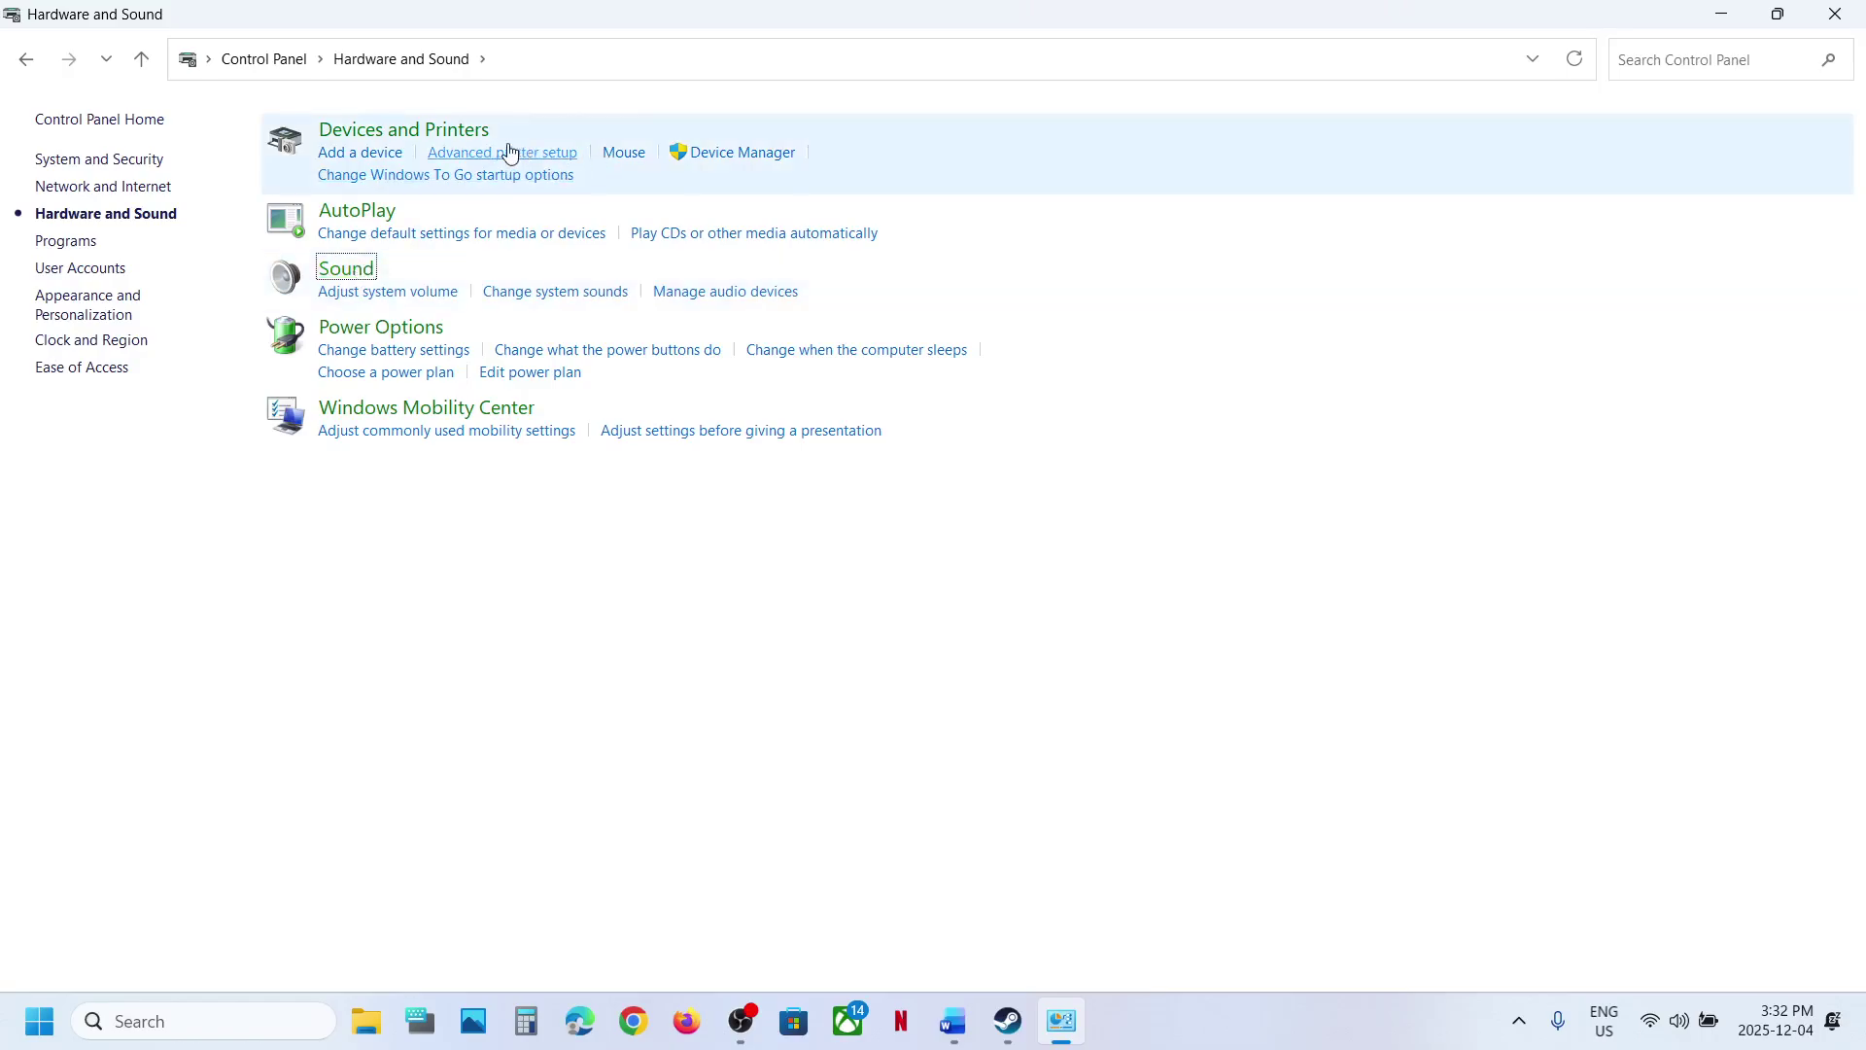
{"action": "left_click_drag", "start_coordinate": [274, 41], "coordinate": [1053, 366]}
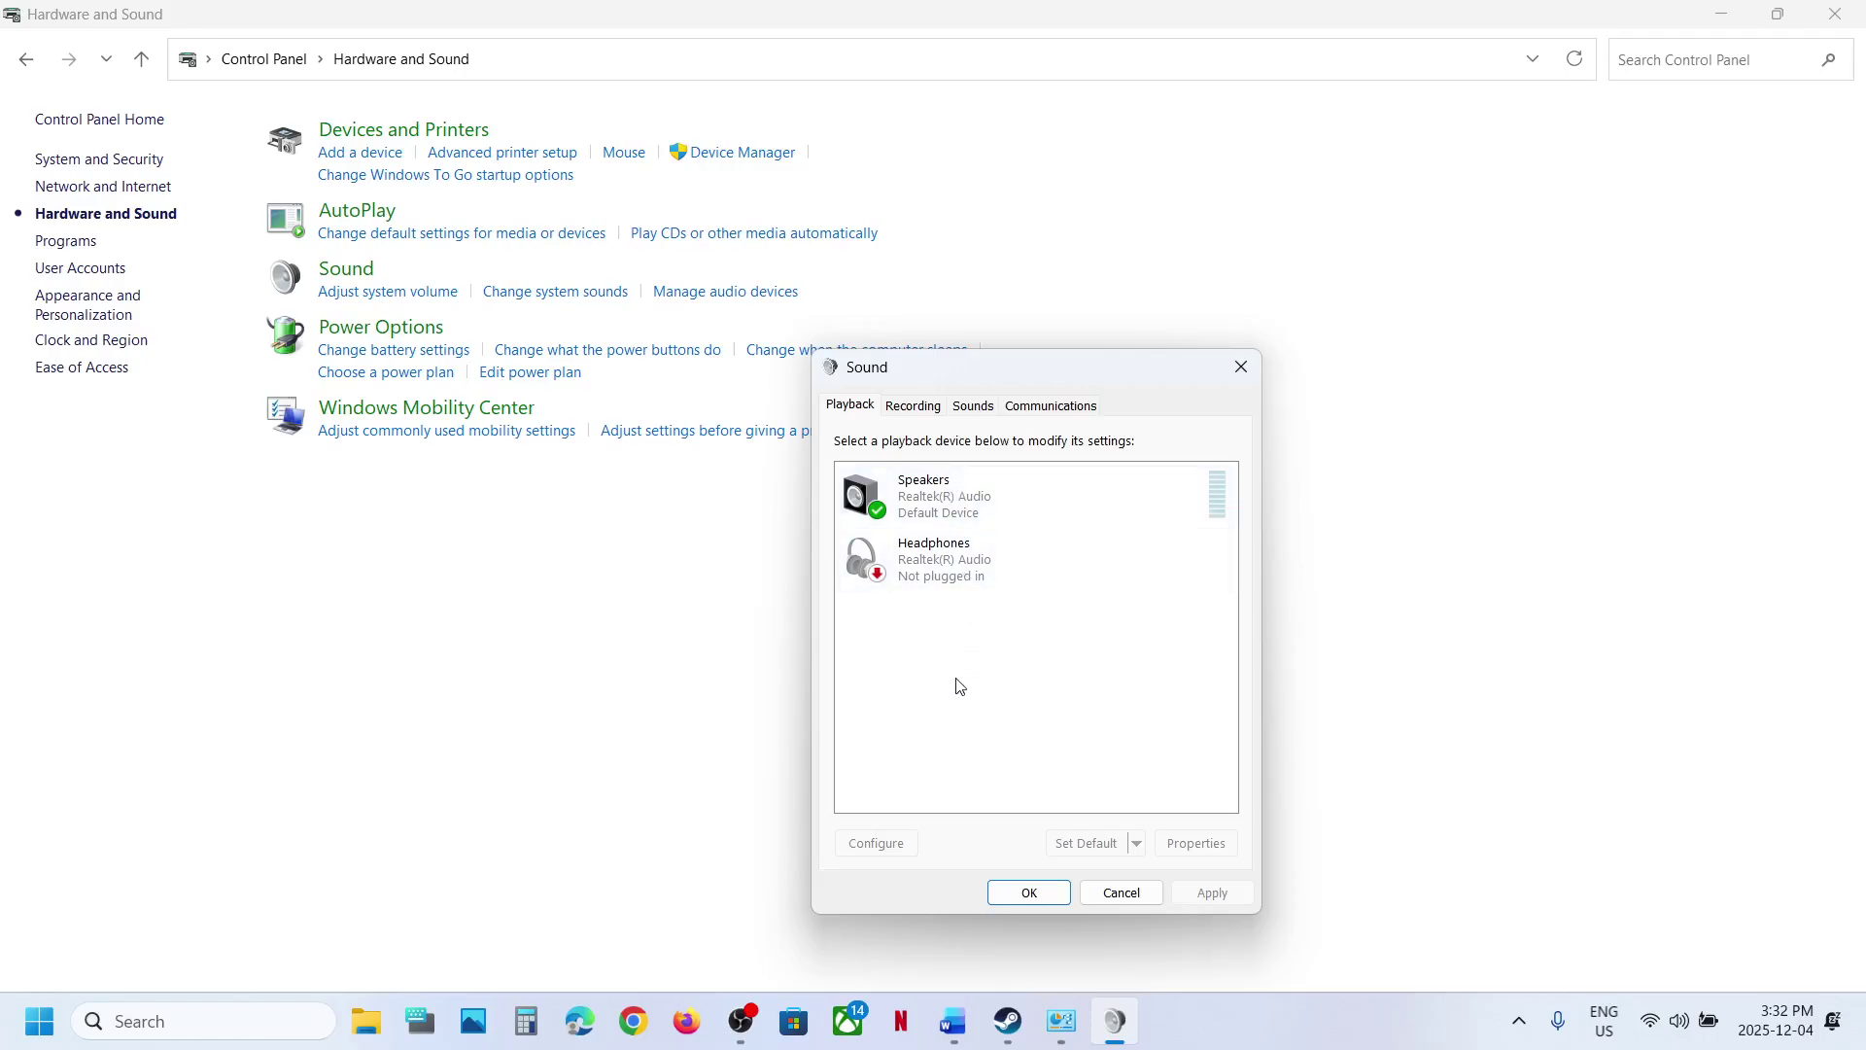
- Review Headphones, Speakers, Microphone Array and Jack Mic devices without disabling any, then close Sound
{"action": "right_click", "coordinate": [928, 573]}
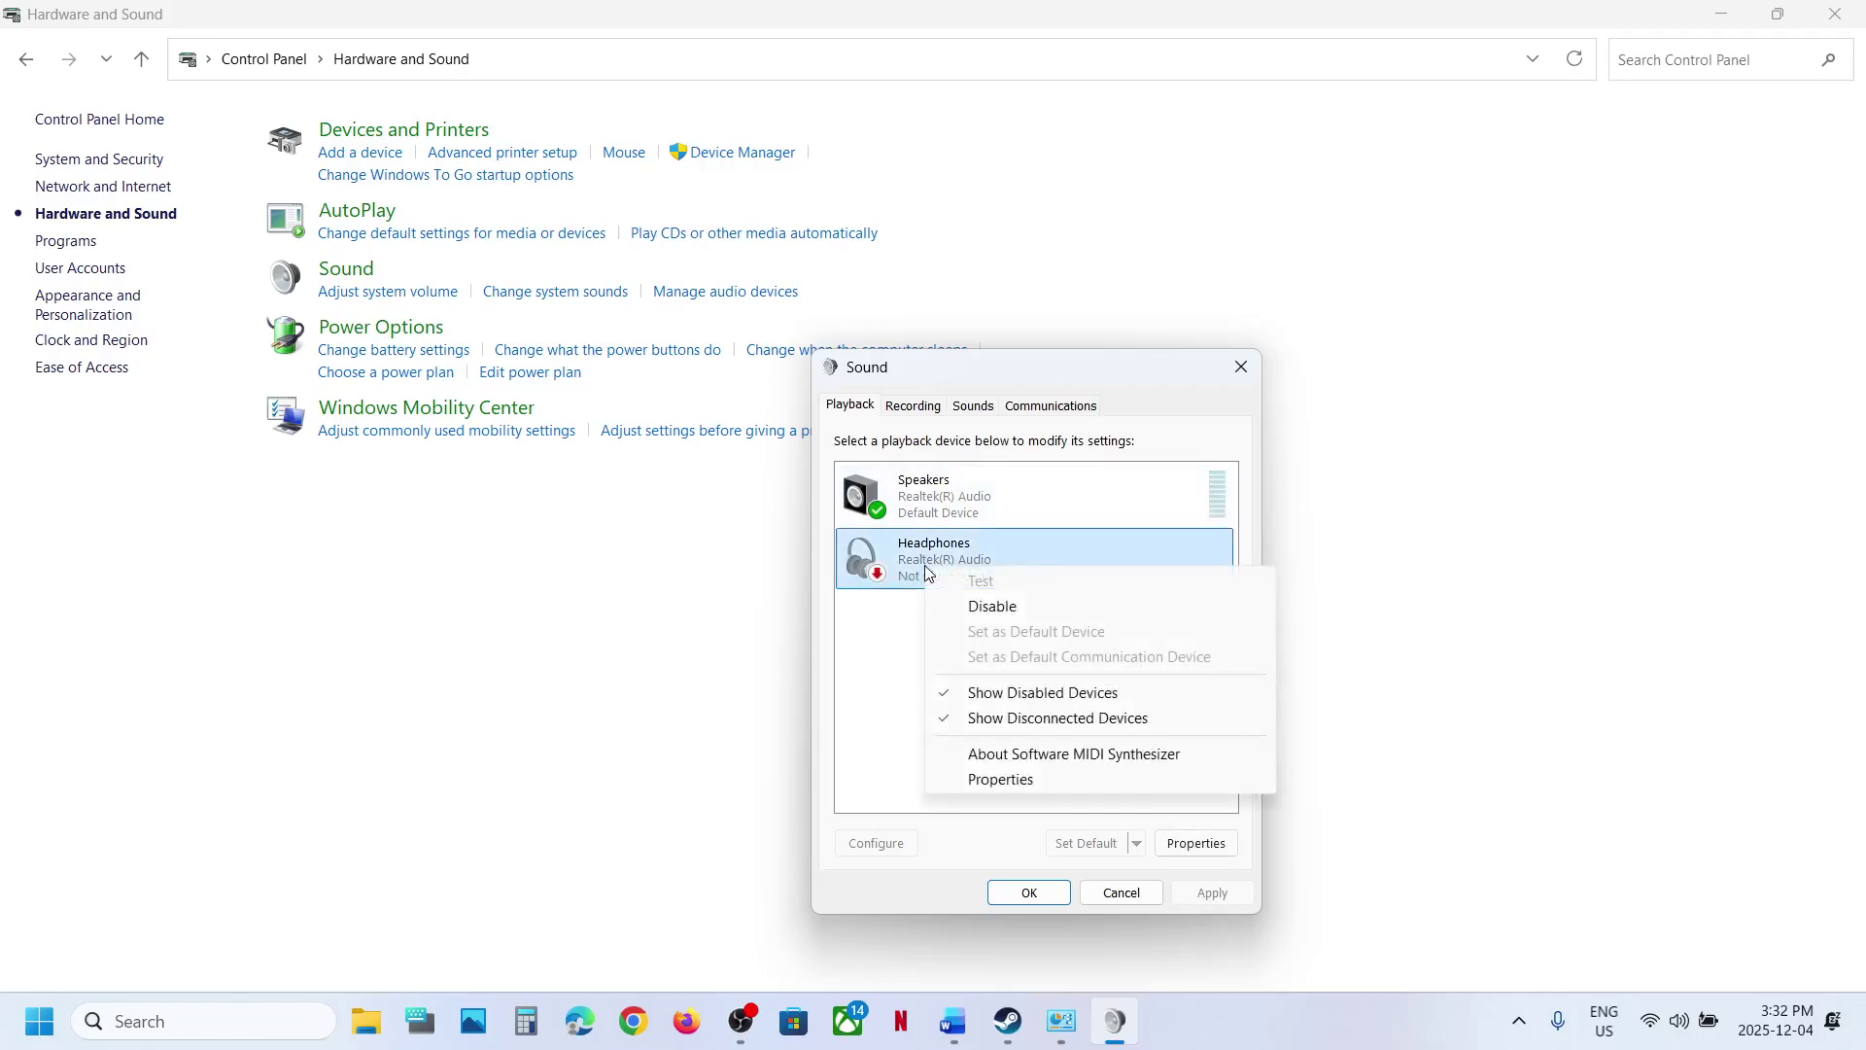
{"action": "left_click", "coordinate": [912, 633]}
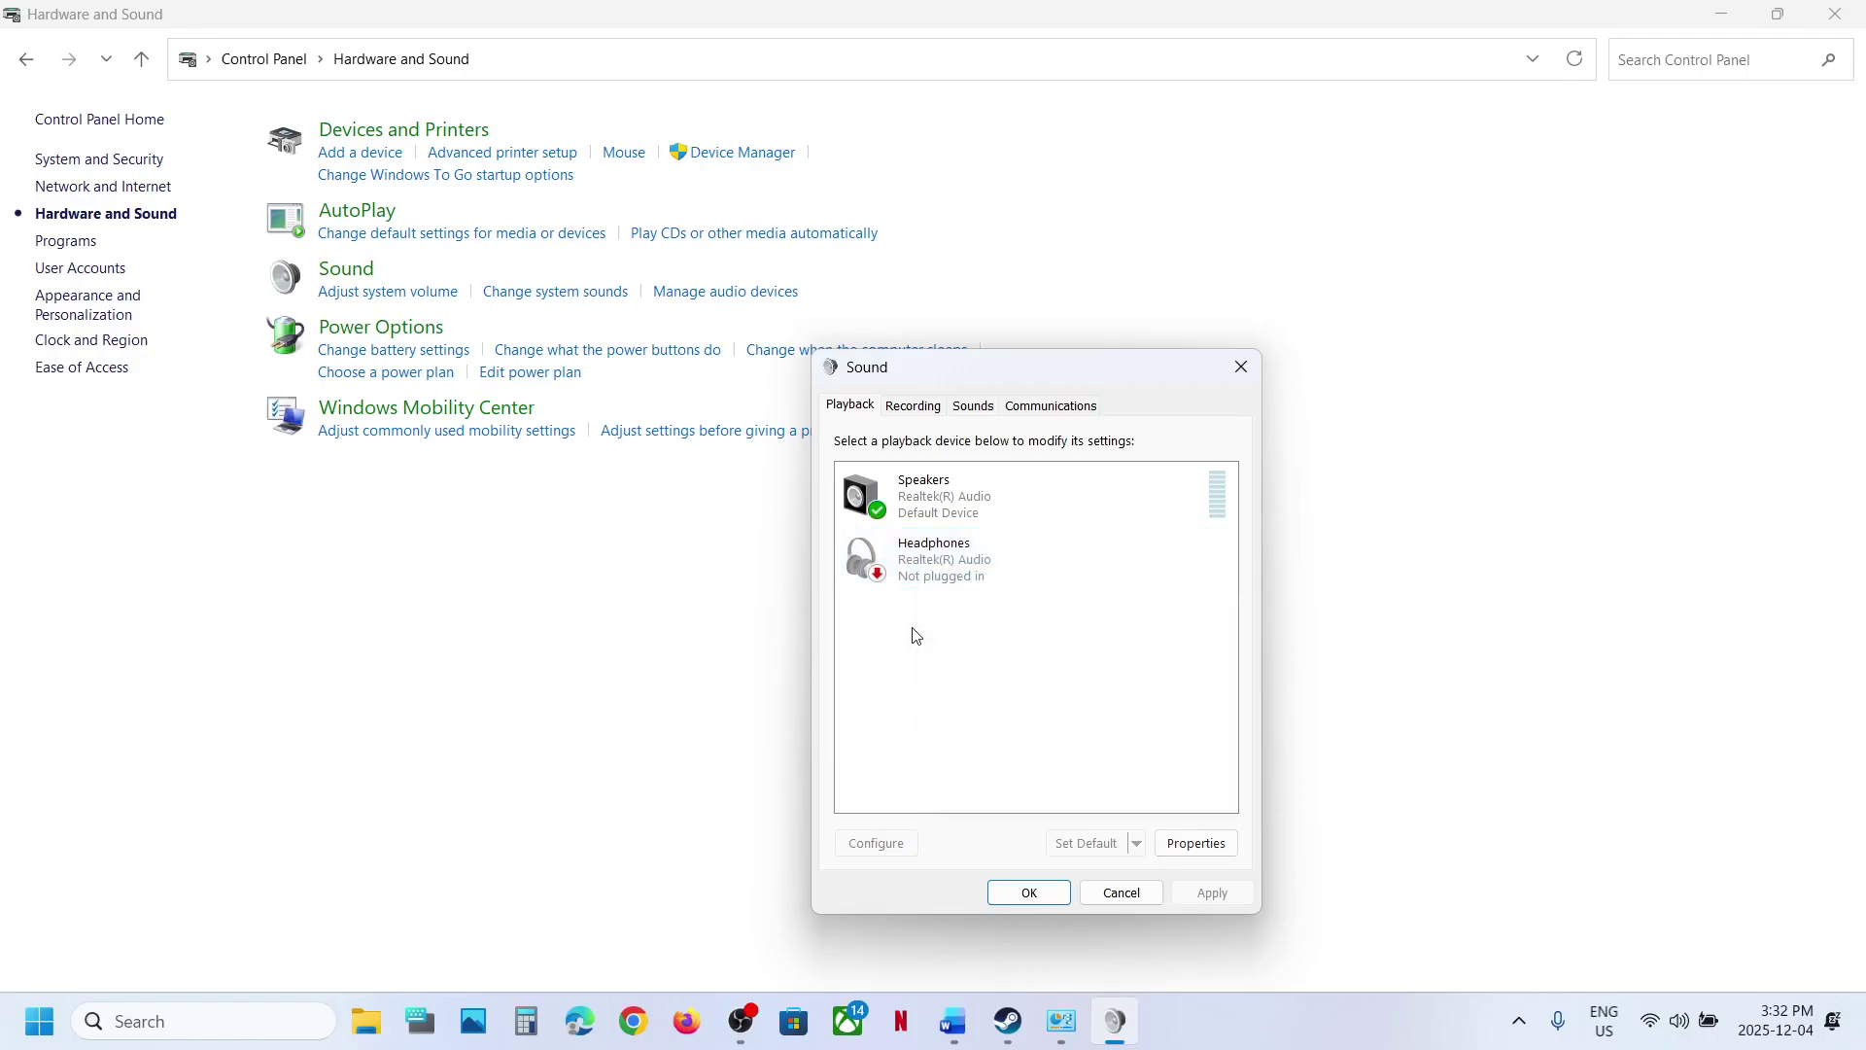
{"action": "left_click", "coordinate": [937, 507]}
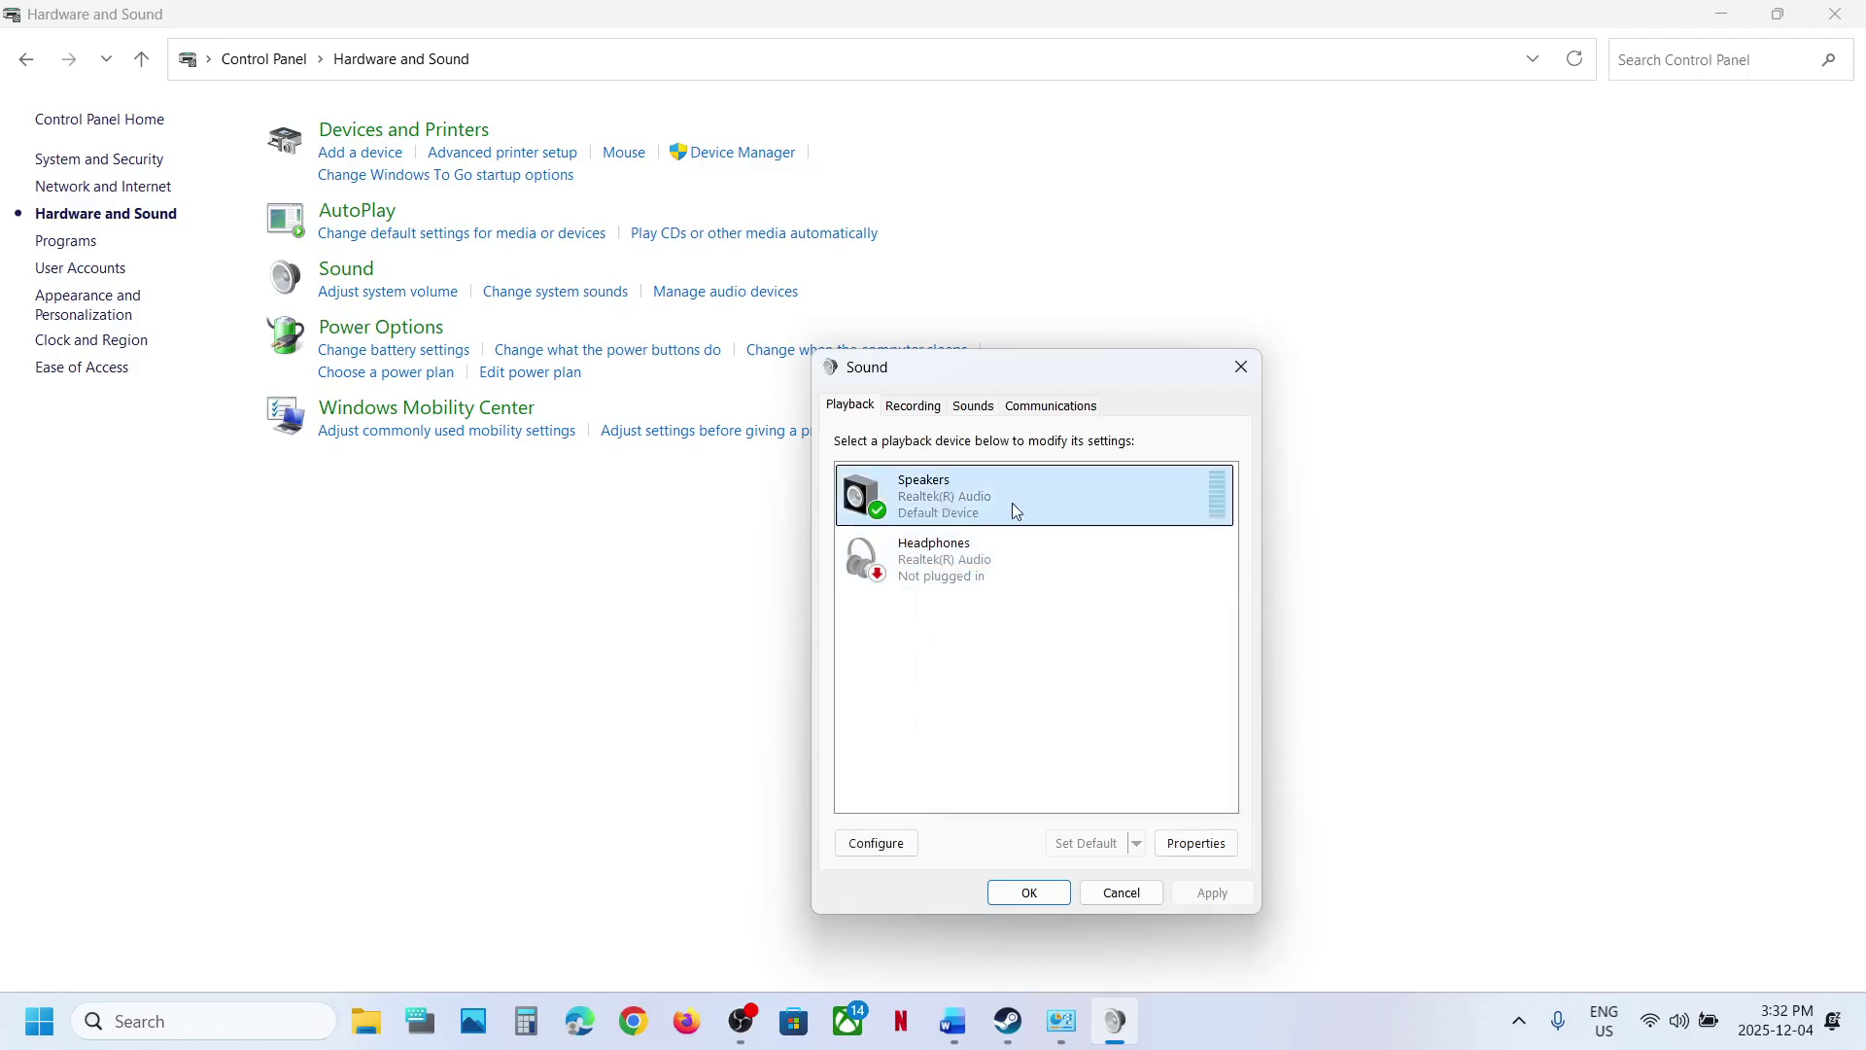
{"action": "left_click", "coordinate": [917, 407]}
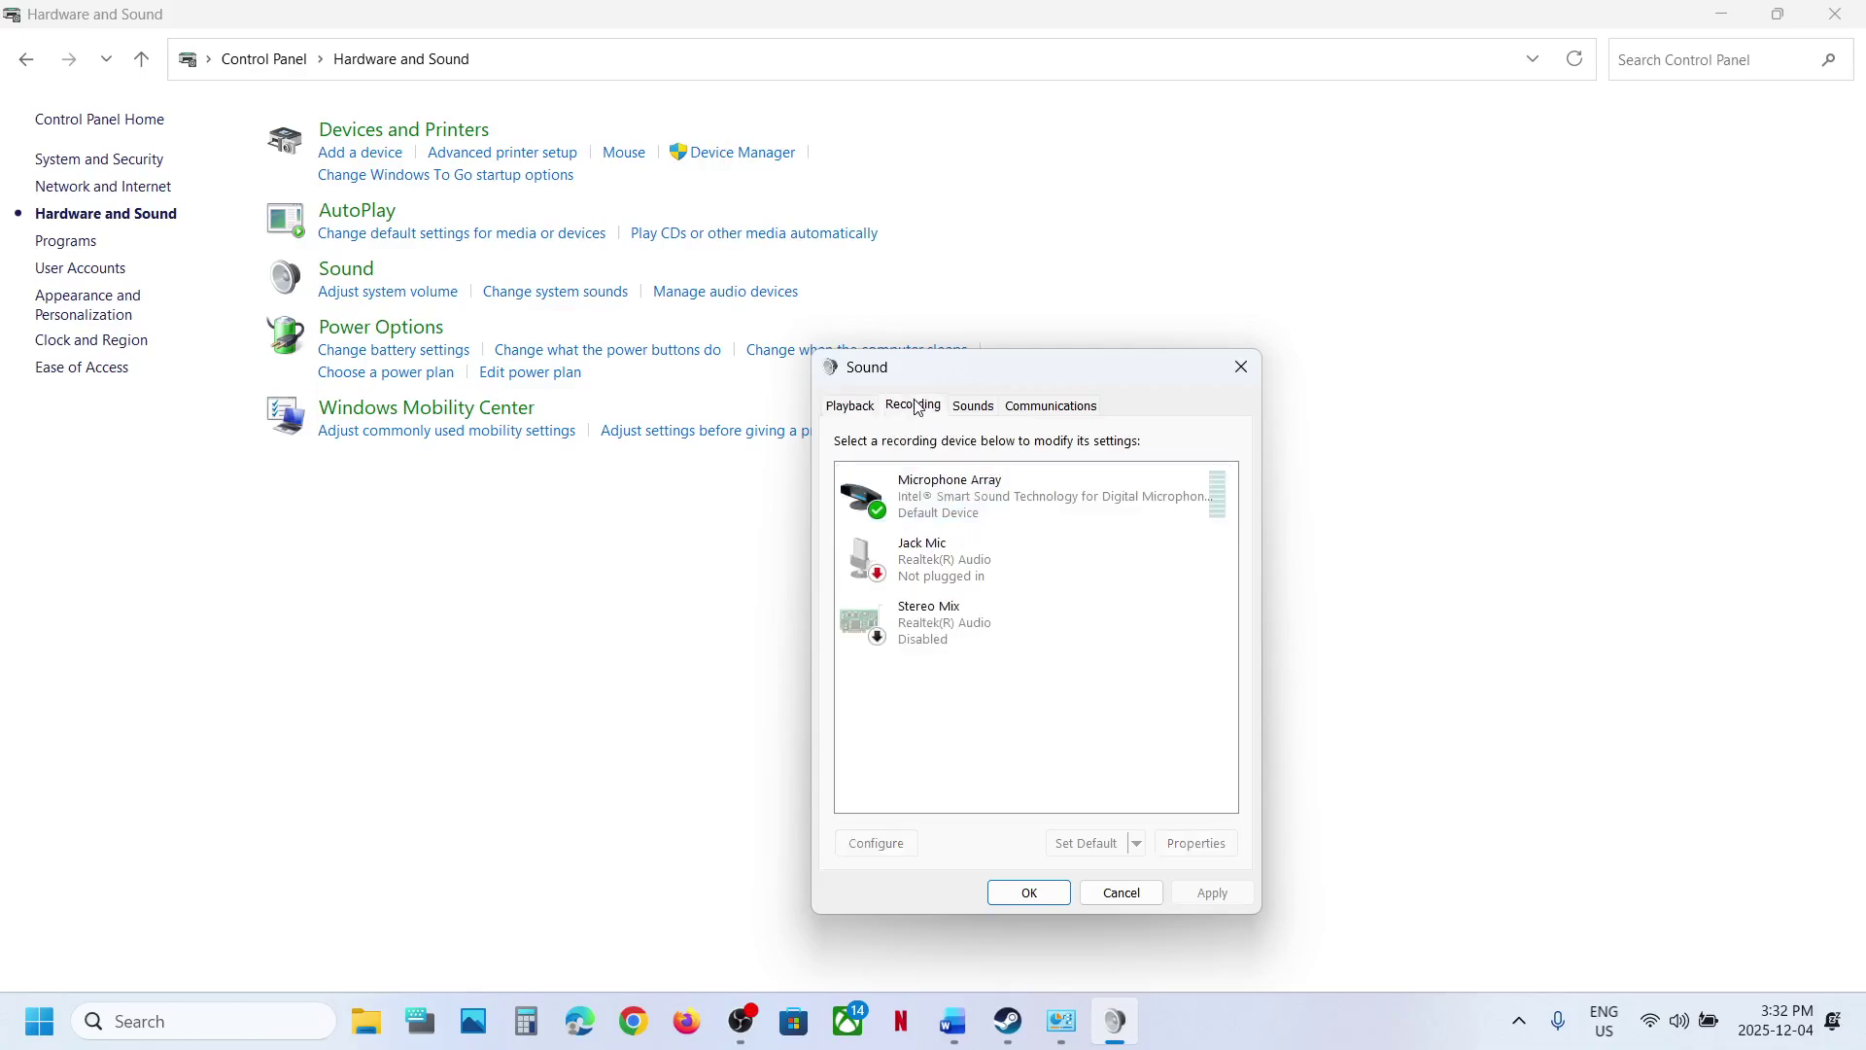
{"action": "left_click", "coordinate": [973, 496]}
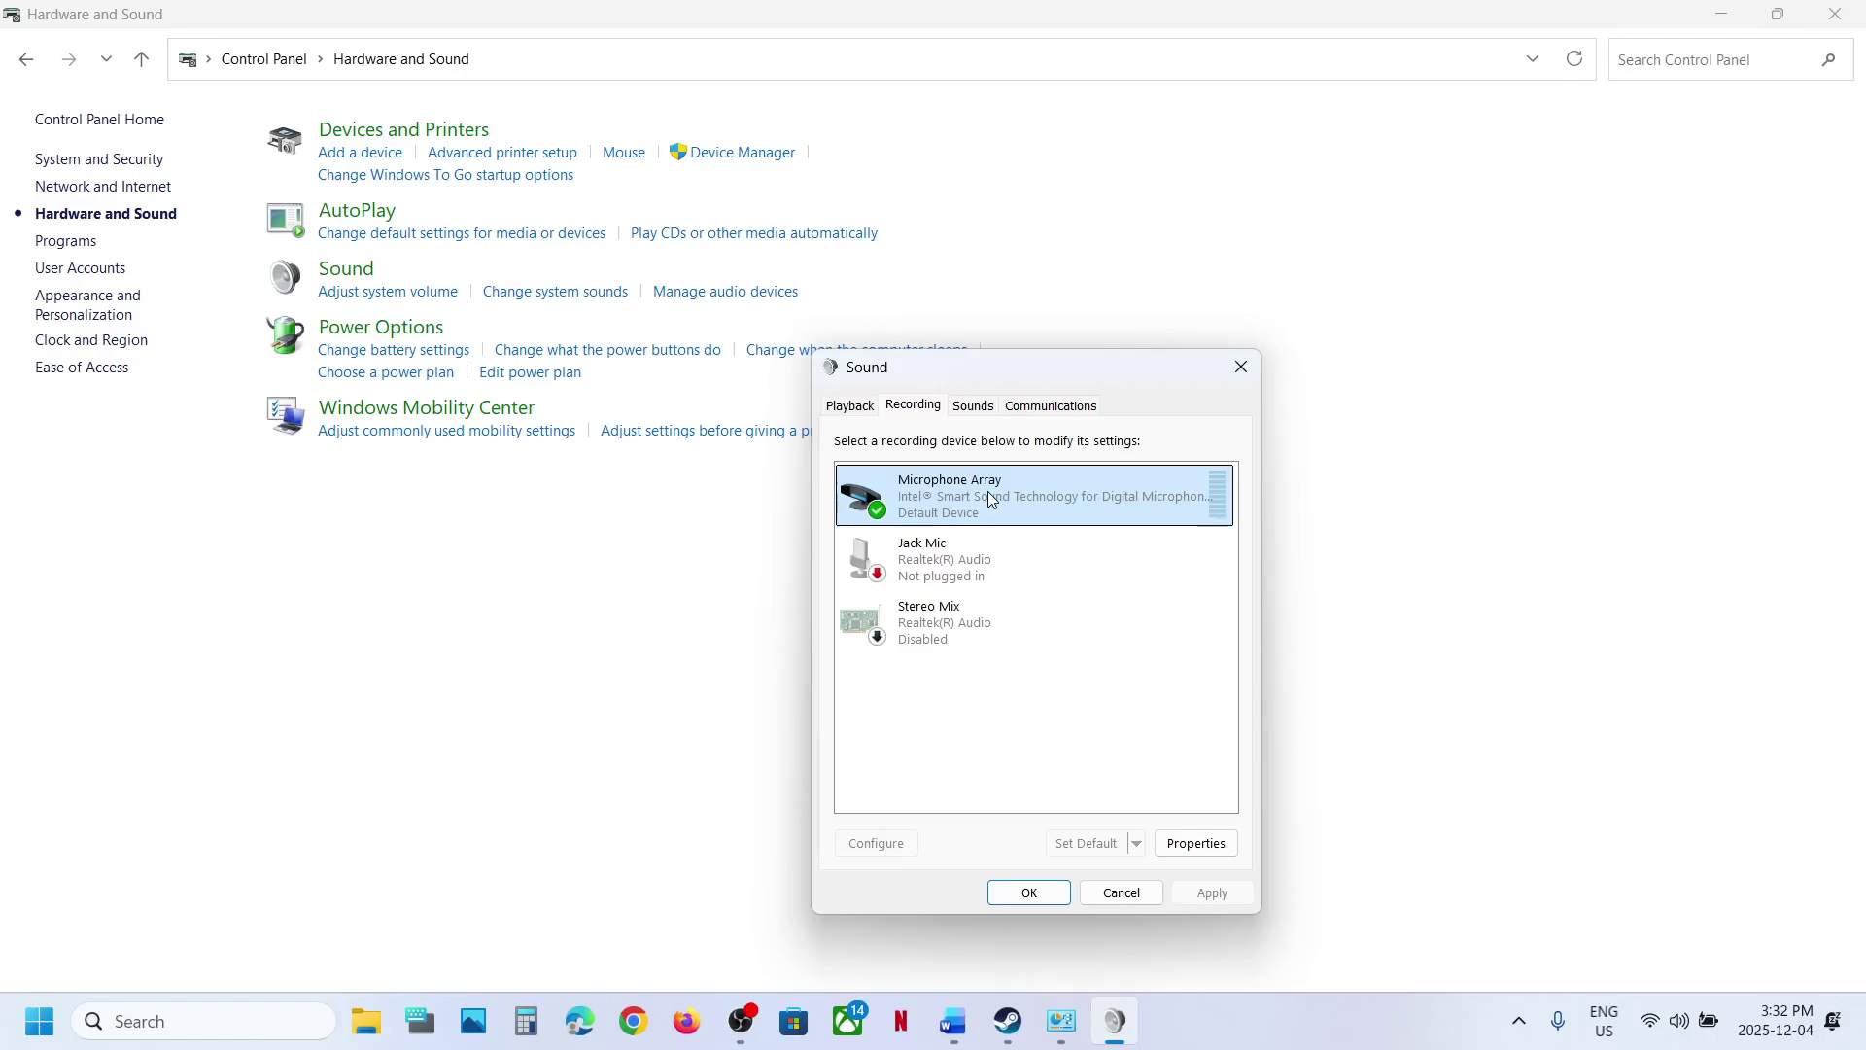
{"action": "right_click", "coordinate": [952, 568]}
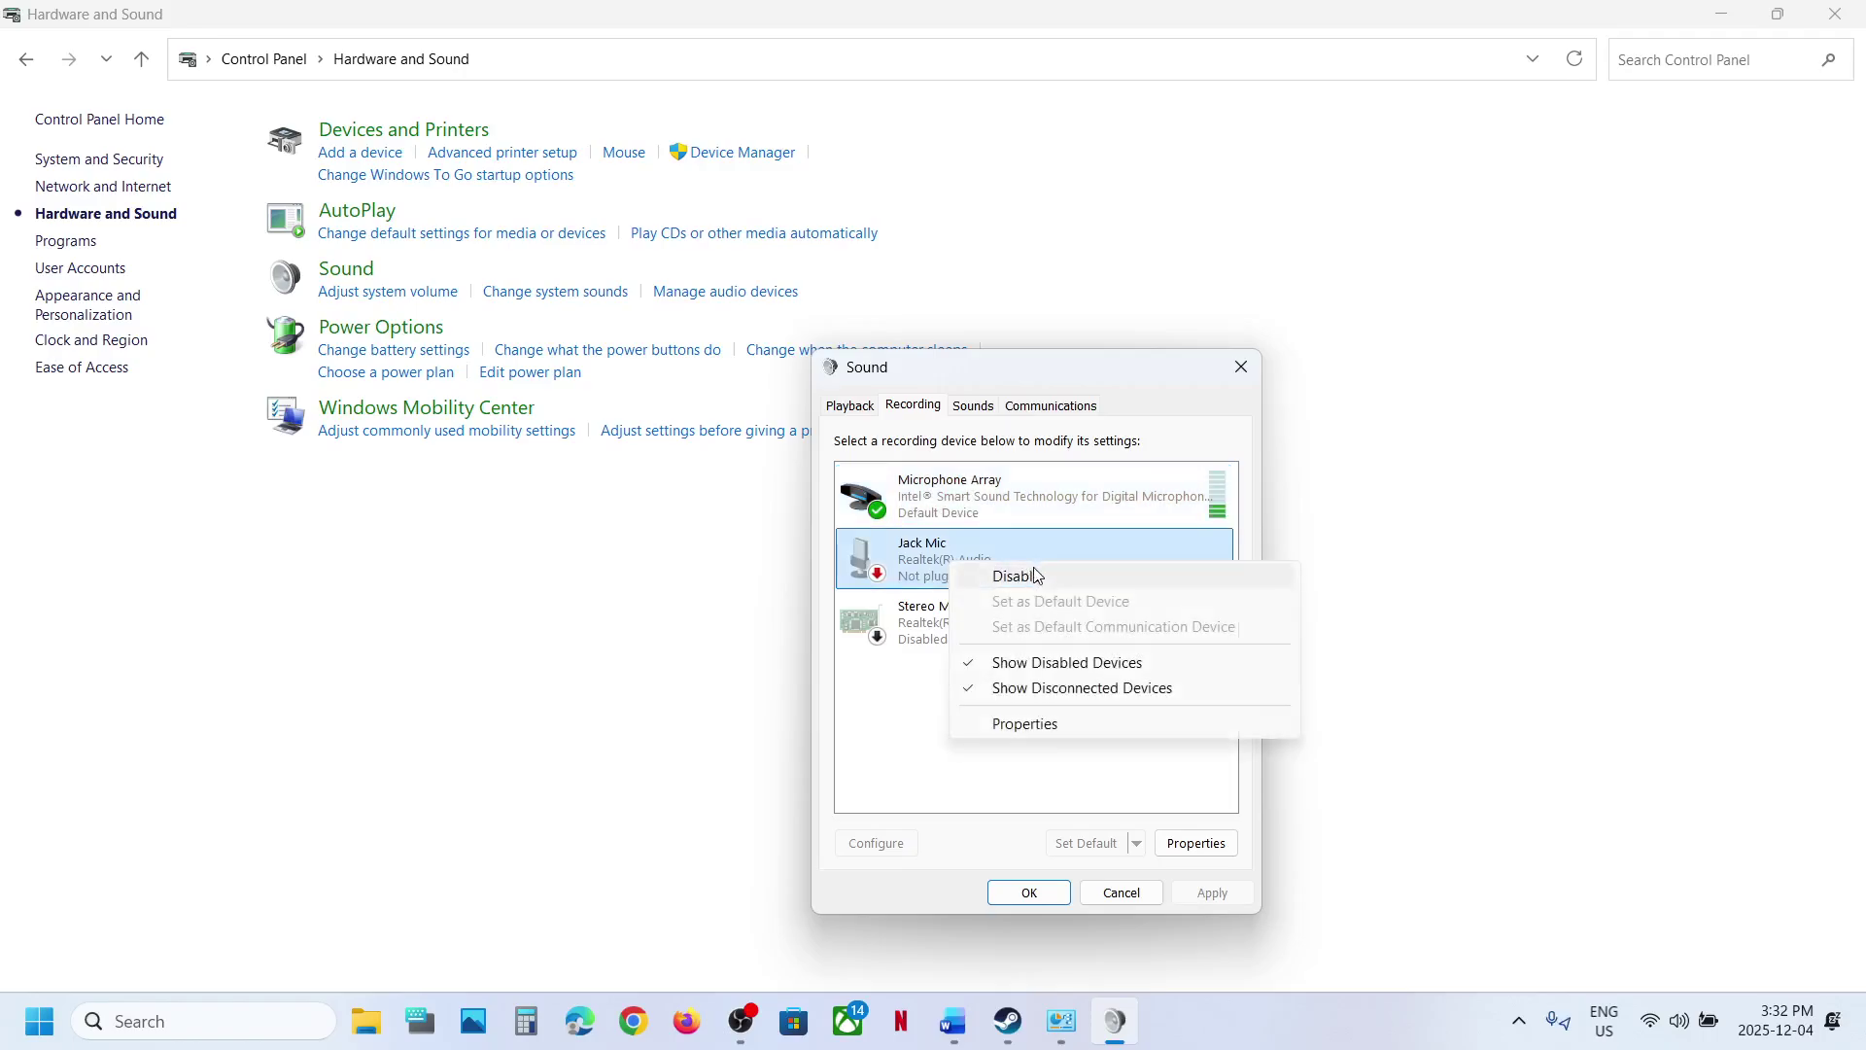
{"action": "left_click", "coordinate": [926, 632]}
{"action": "left_click", "coordinate": [950, 492]}
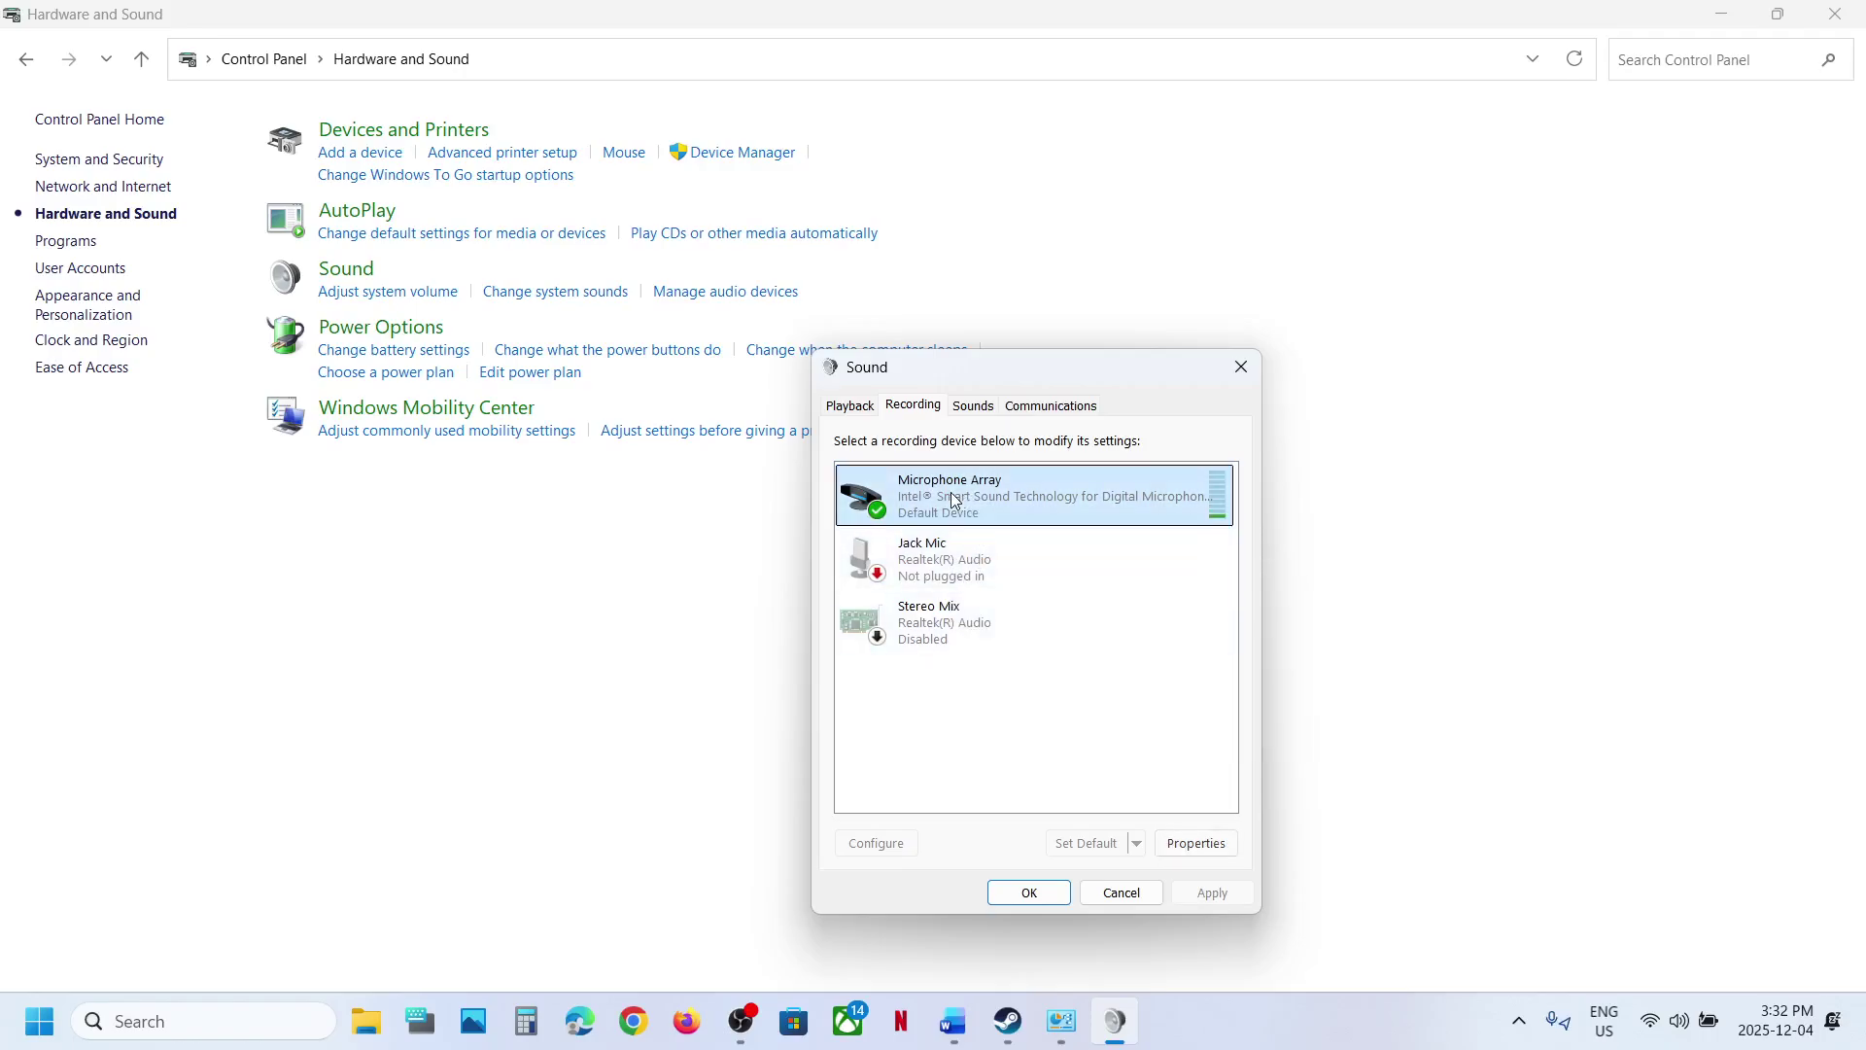
{"action": "left_click", "coordinate": [1241, 366]}
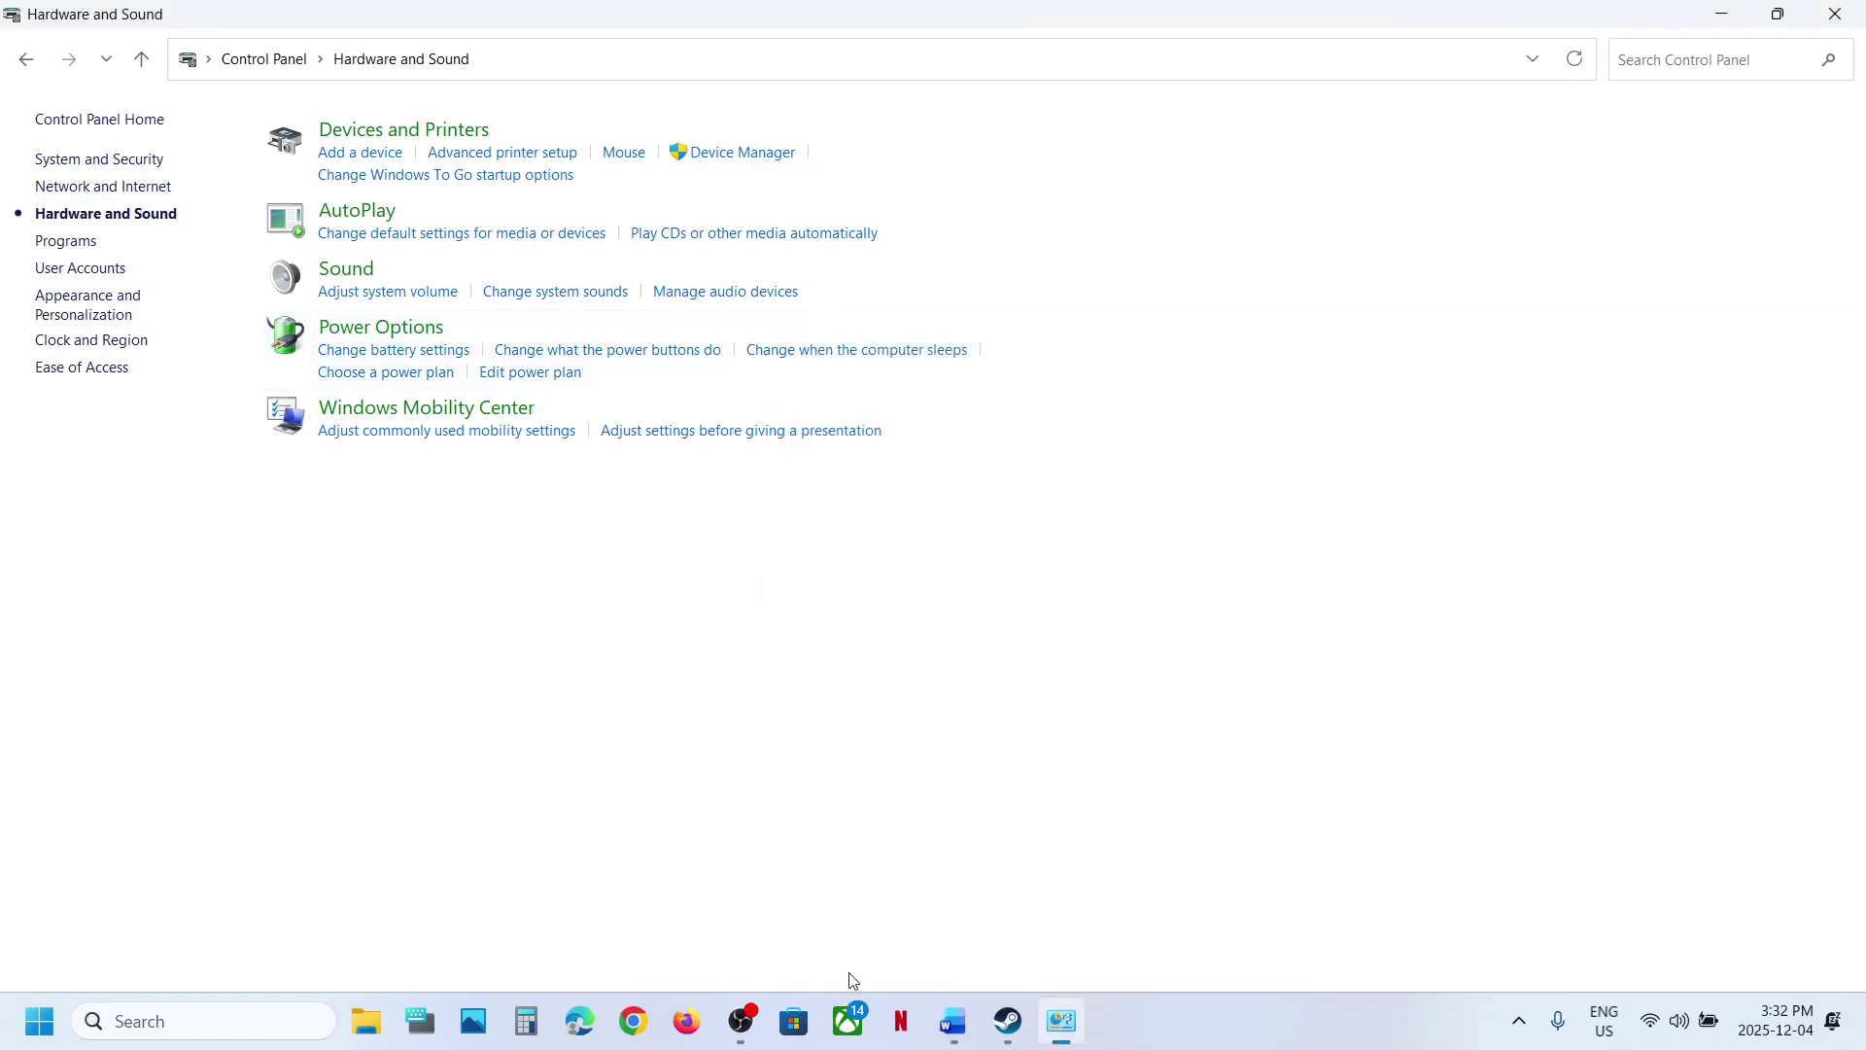
{"action": "left_click", "coordinate": [950, 1021]}
{"action": "left_click", "coordinate": [950, 1020]}
{"action": "right_click", "coordinate": [32, 1040]}
{"action": "left_click", "coordinate": [97, 482]}
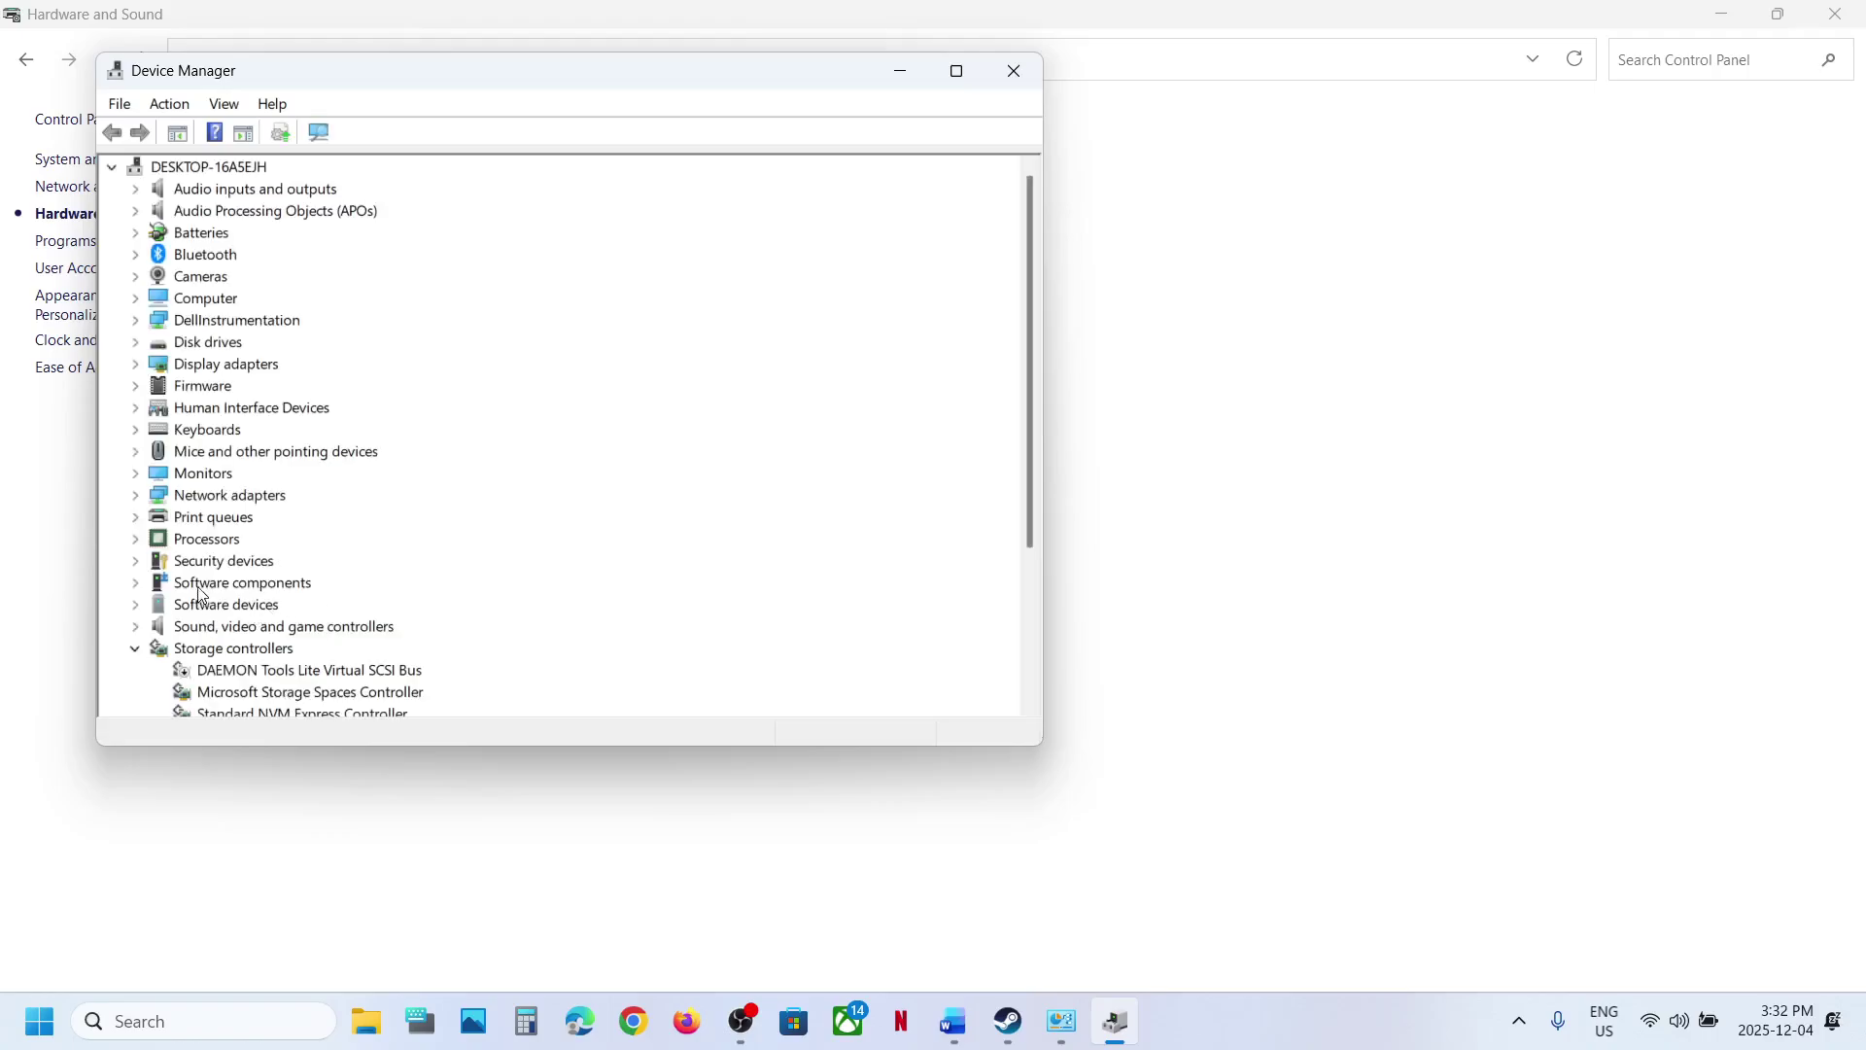
{"action": "left_click", "coordinate": [235, 630]}
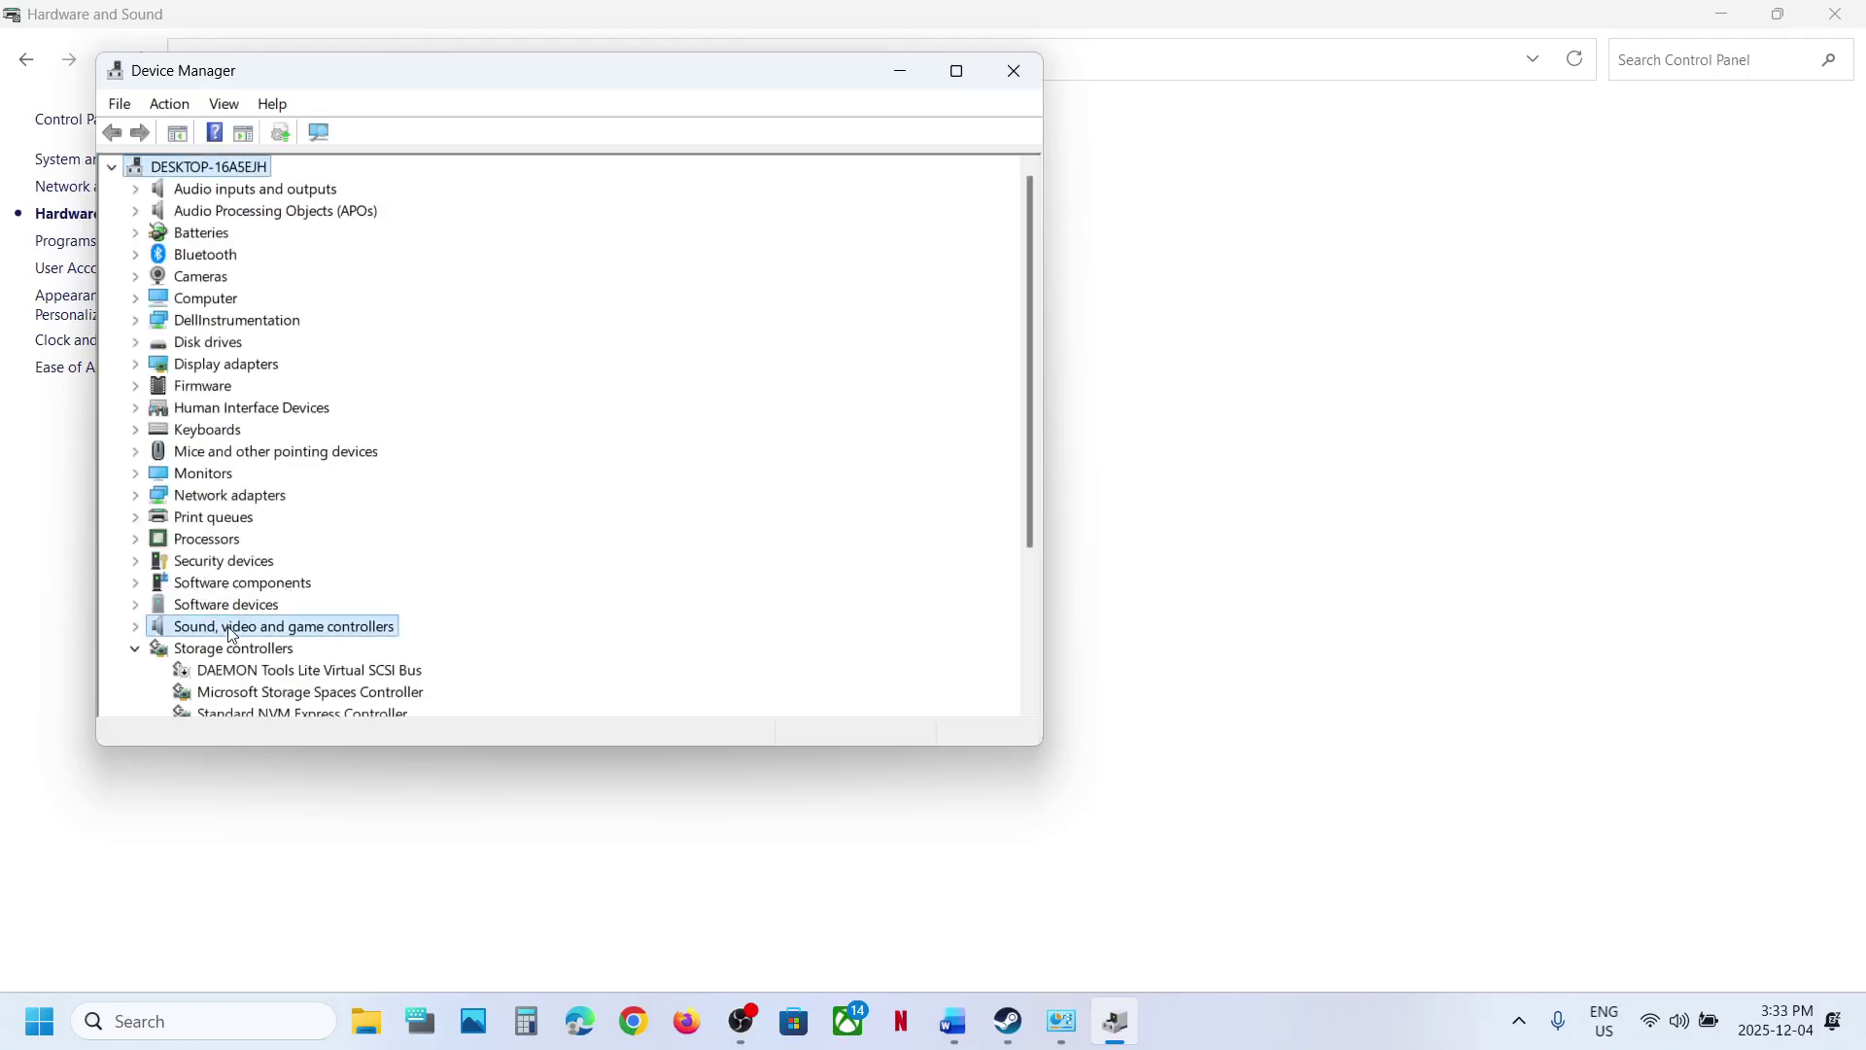
{"action": "left_click", "coordinate": [137, 629]}
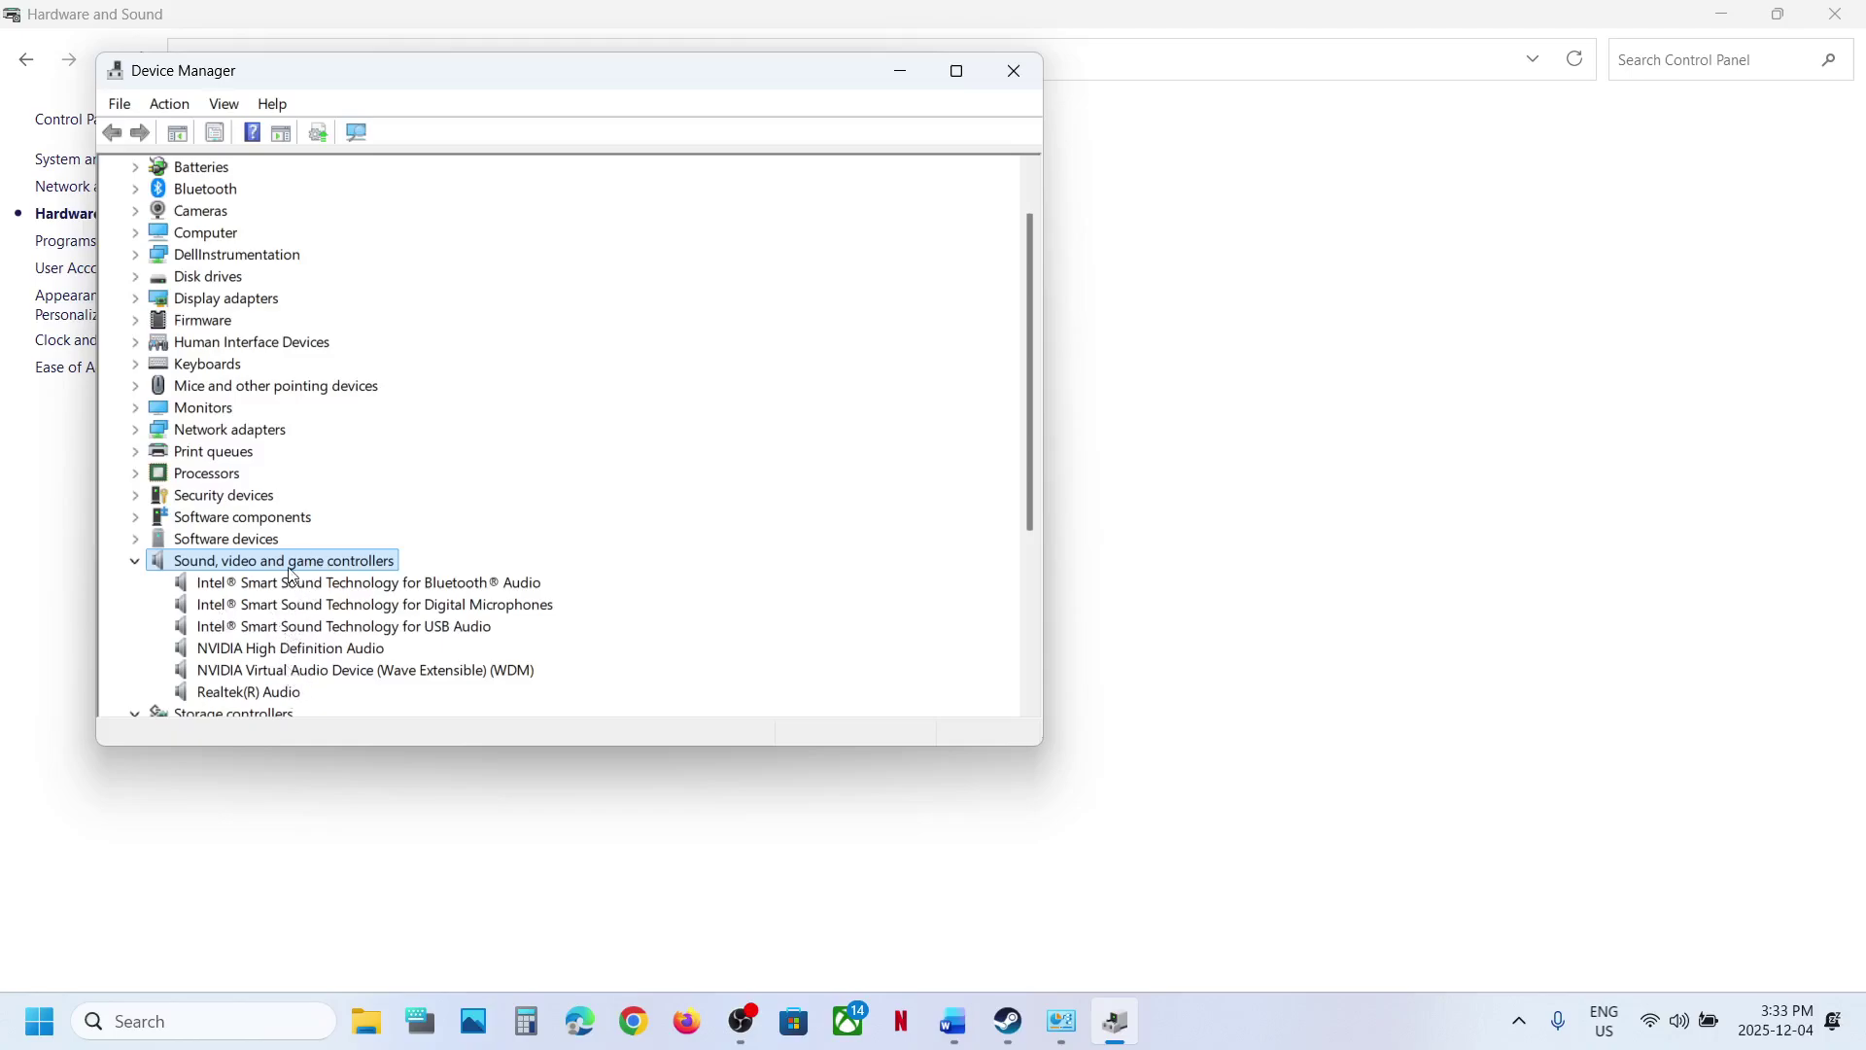
{"action": "right_click", "coordinate": [268, 678]}
{"action": "left_click", "coordinate": [252, 702]}
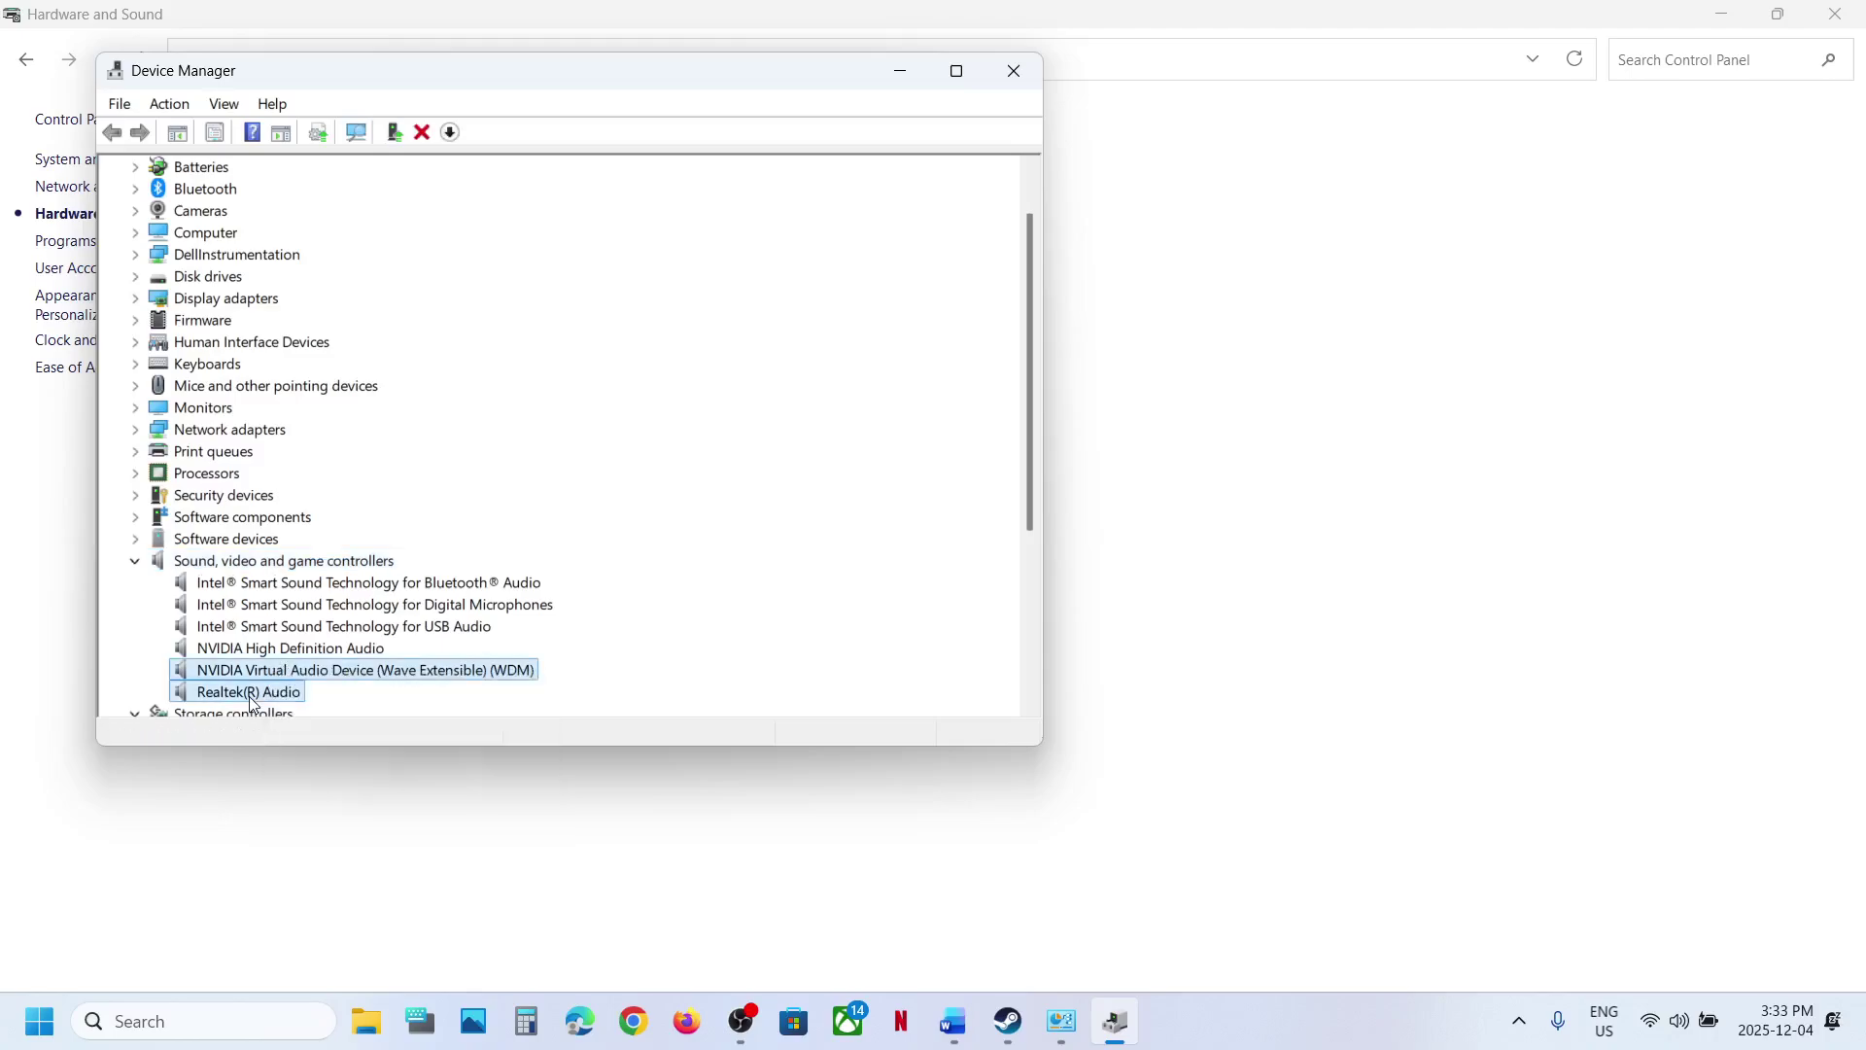
{"action": "left_click", "coordinate": [253, 702]}
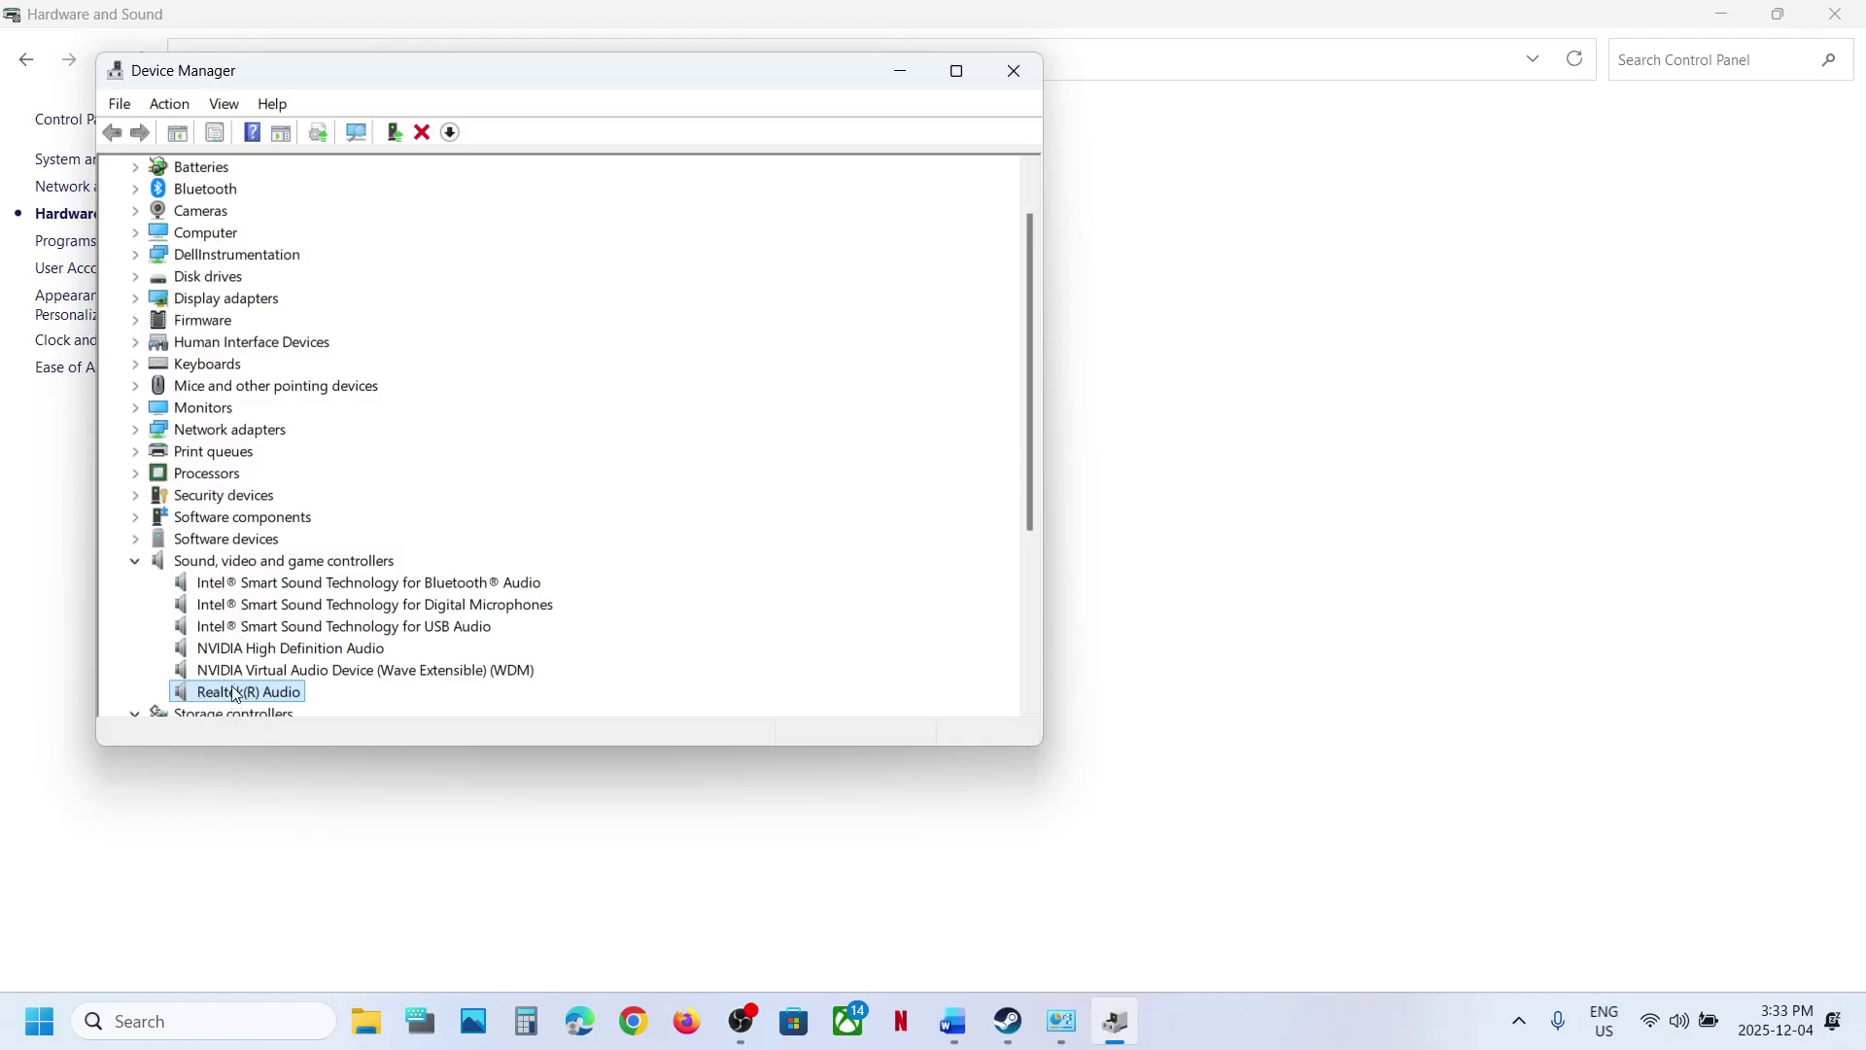
{"action": "left_click", "coordinate": [1016, 70]}
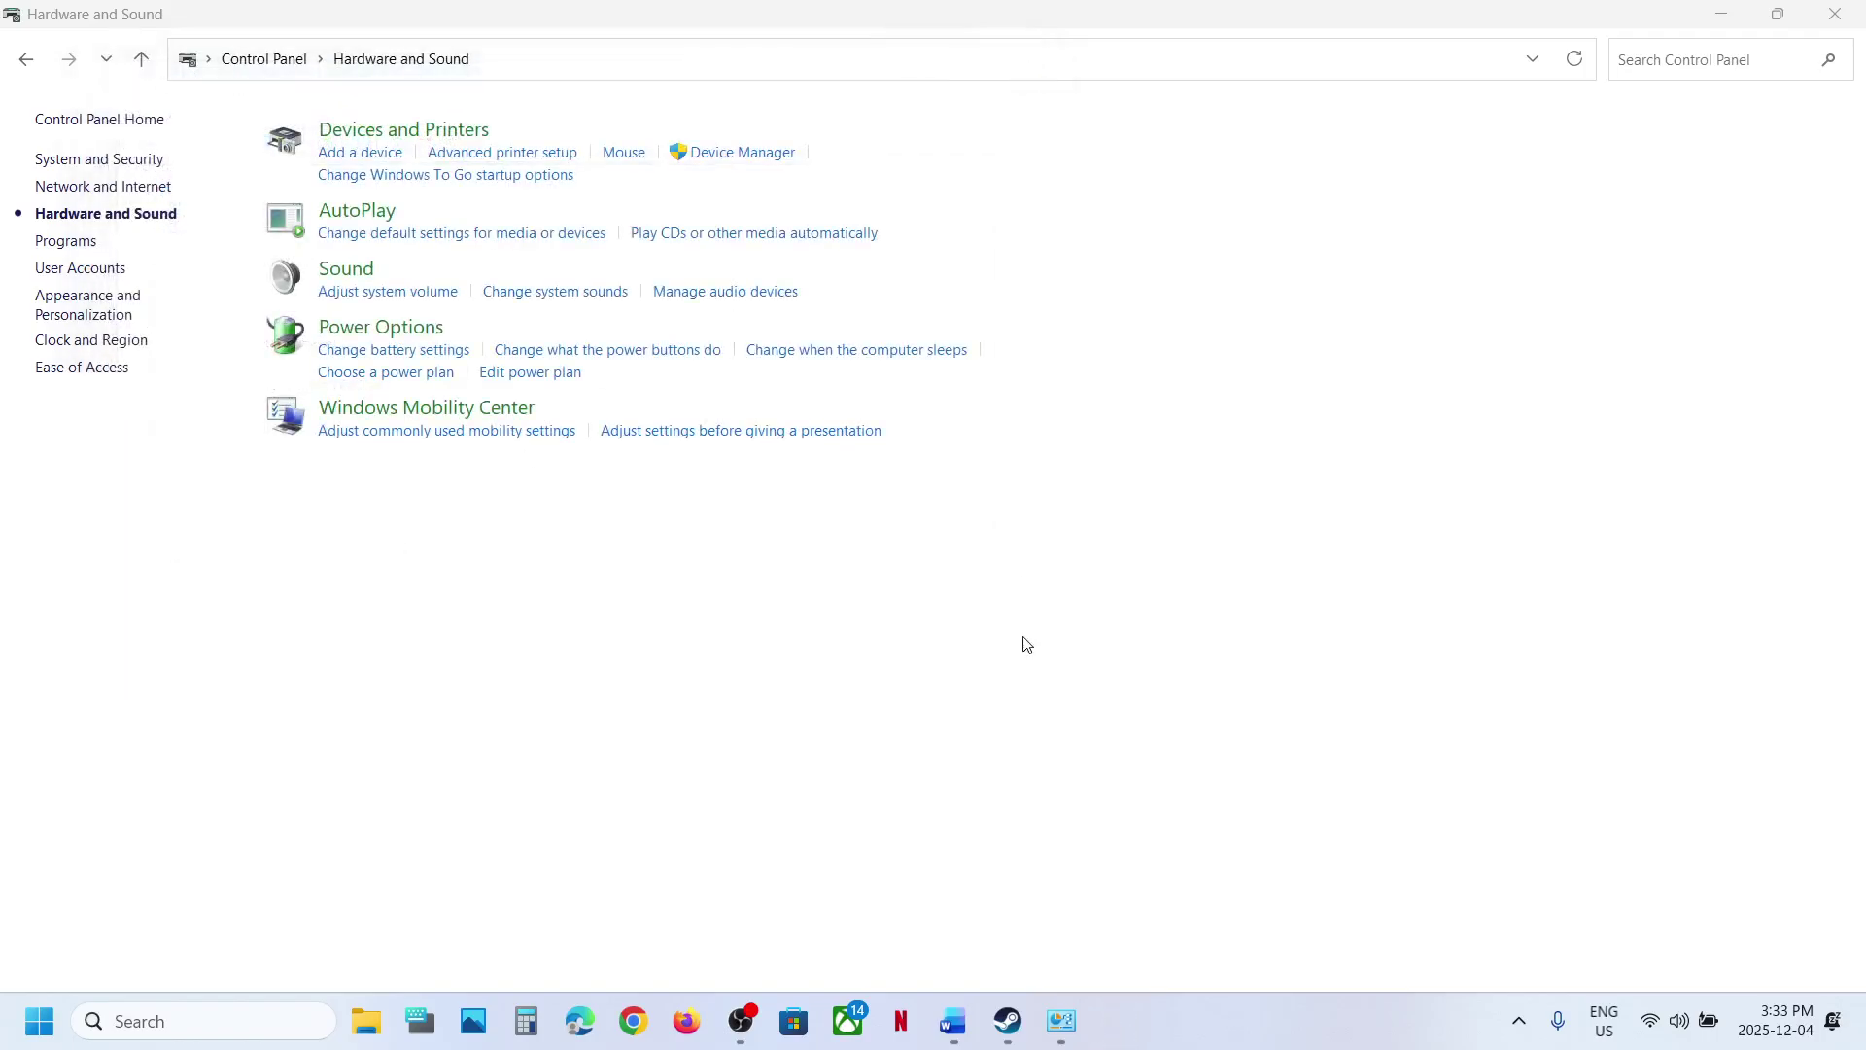
- Select and copy the Step 6 shell::: command line from the Word guide
{"action": "left_click", "coordinate": [1008, 1020]}
{"action": "left_click", "coordinate": [954, 1030]}
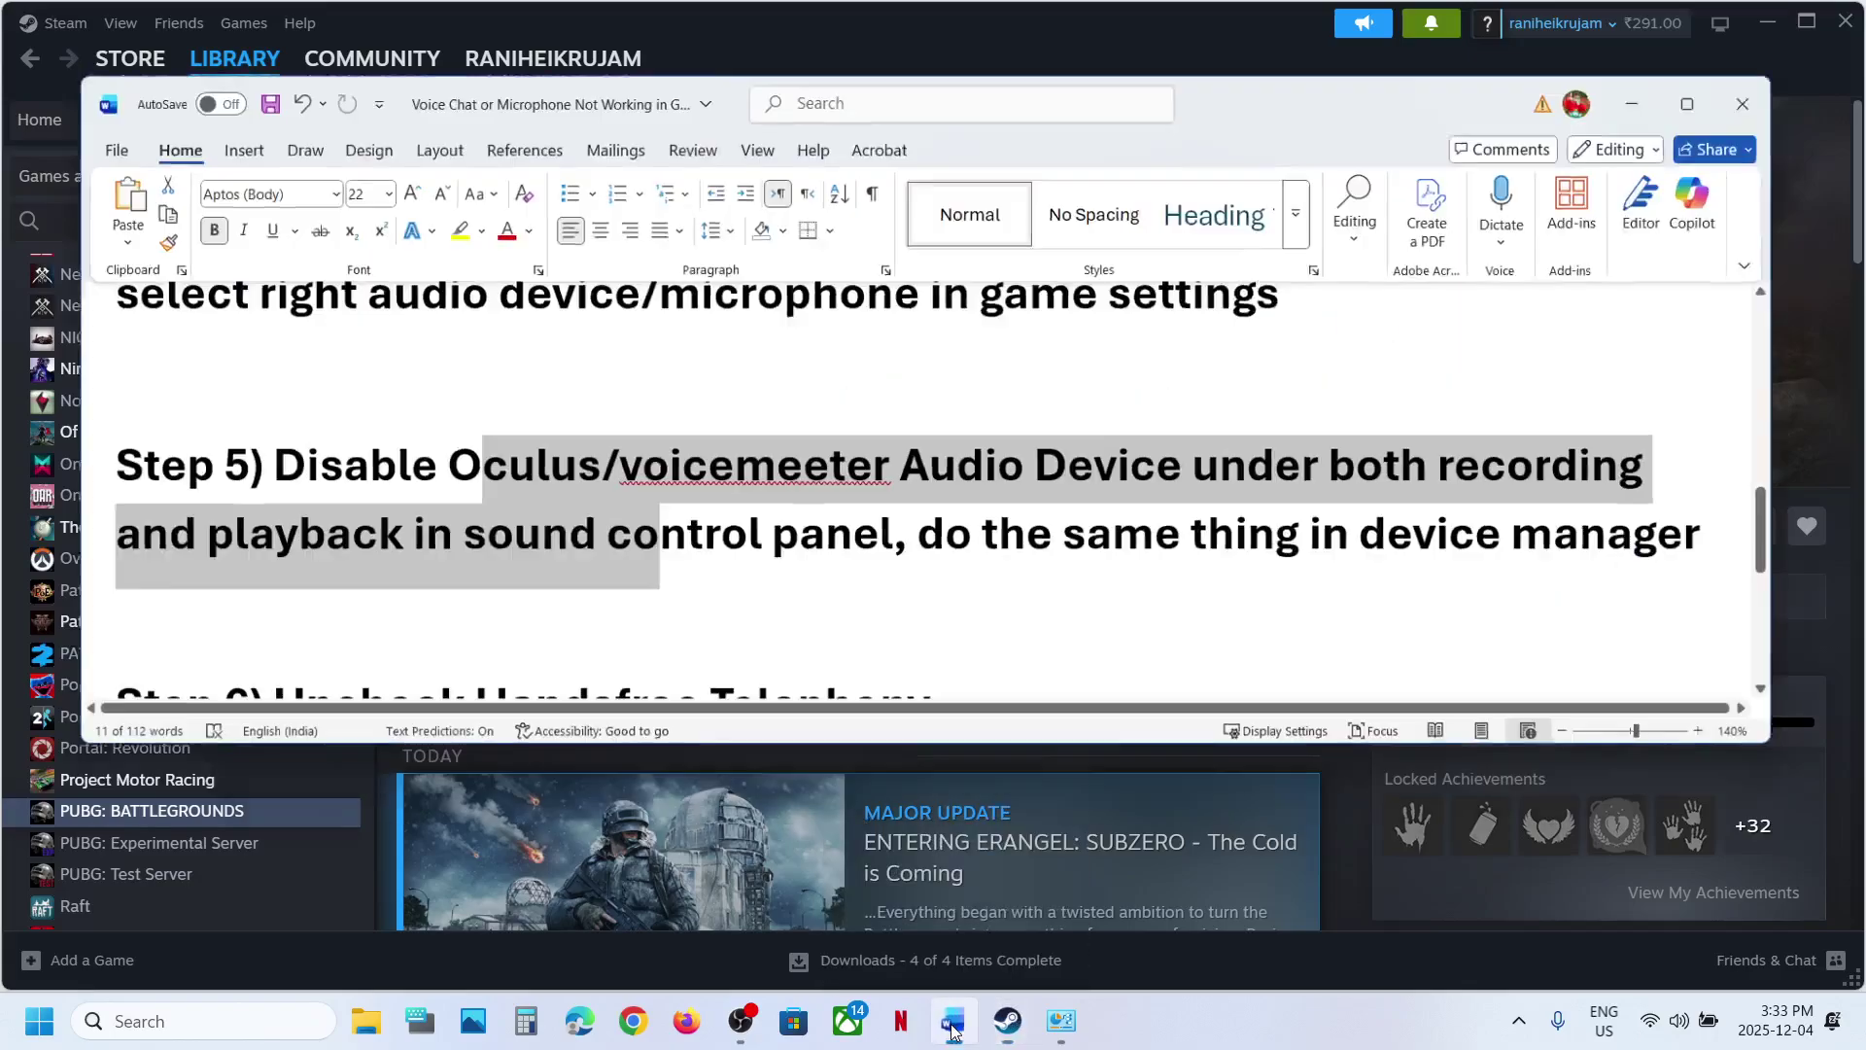
{"action": "scroll", "coordinate": [634, 507], "scroll_direction": "down", "scroll_amount": 3}
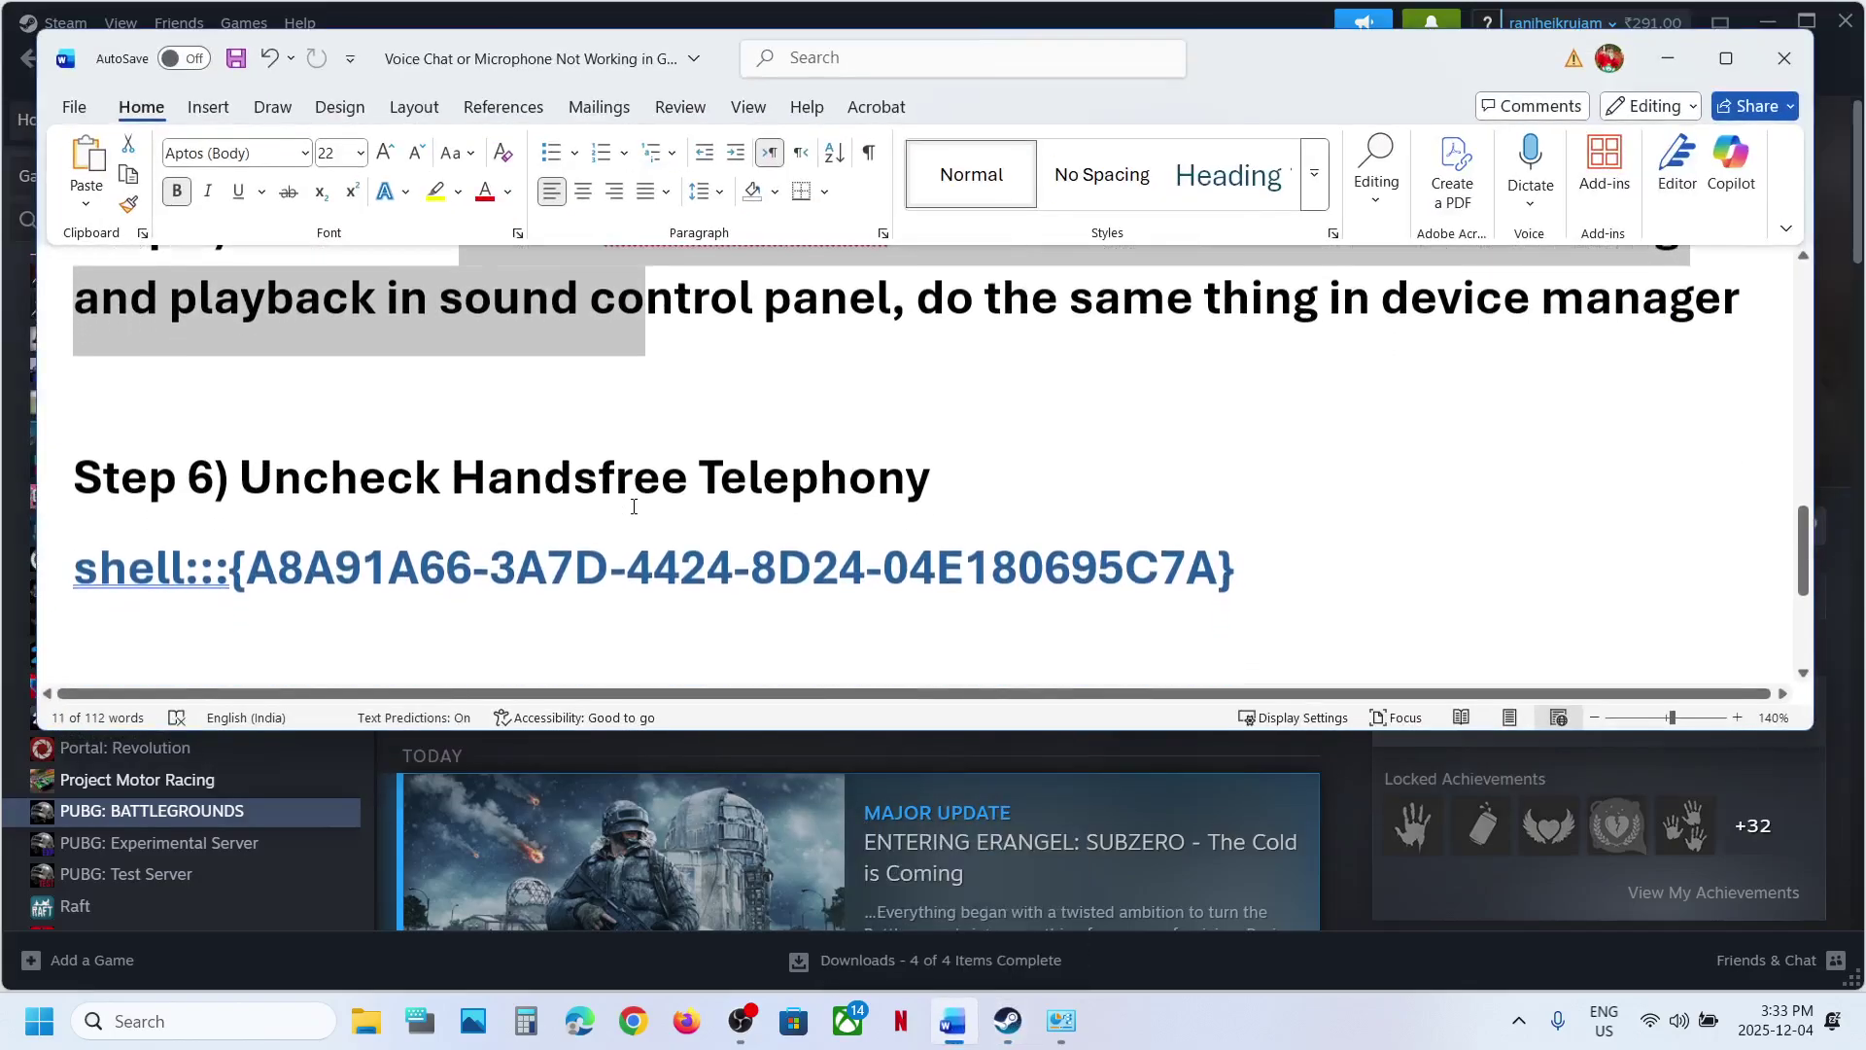
{"action": "triple_click", "coordinate": [708, 568]}
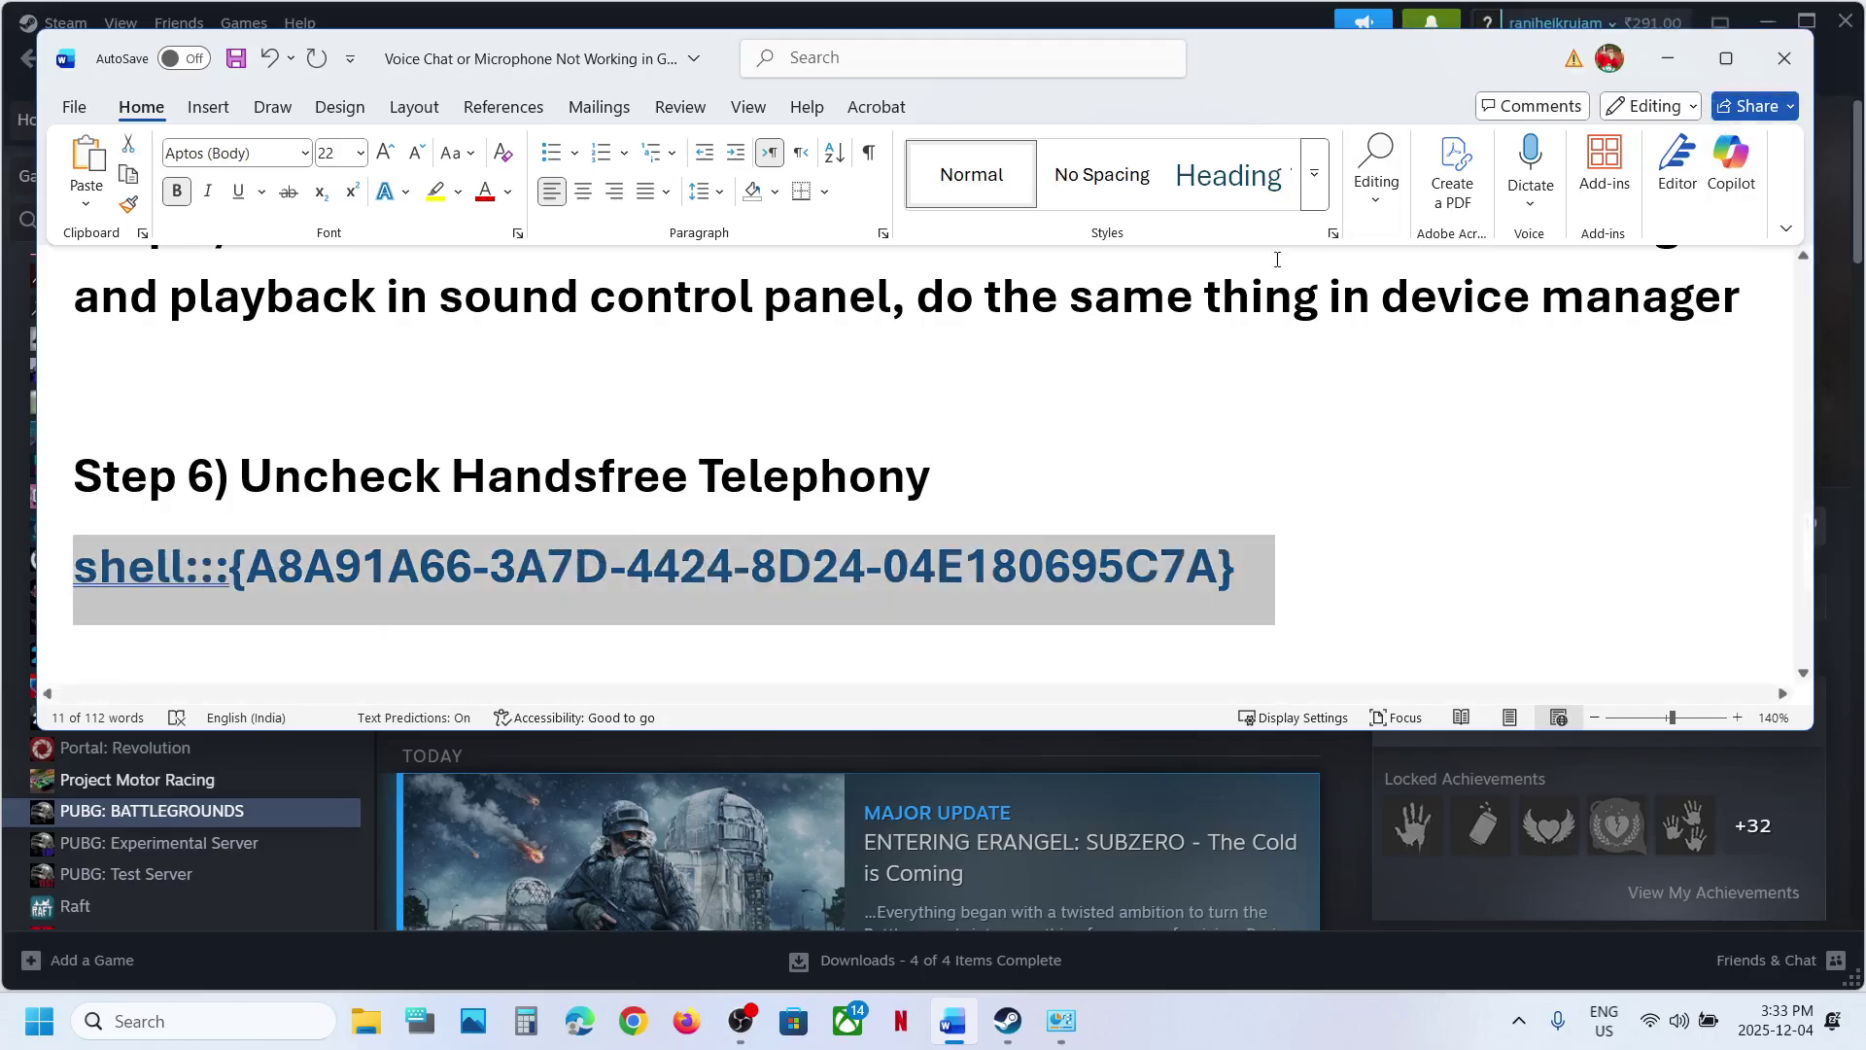
{"action": "left_click", "coordinate": [1664, 58]}
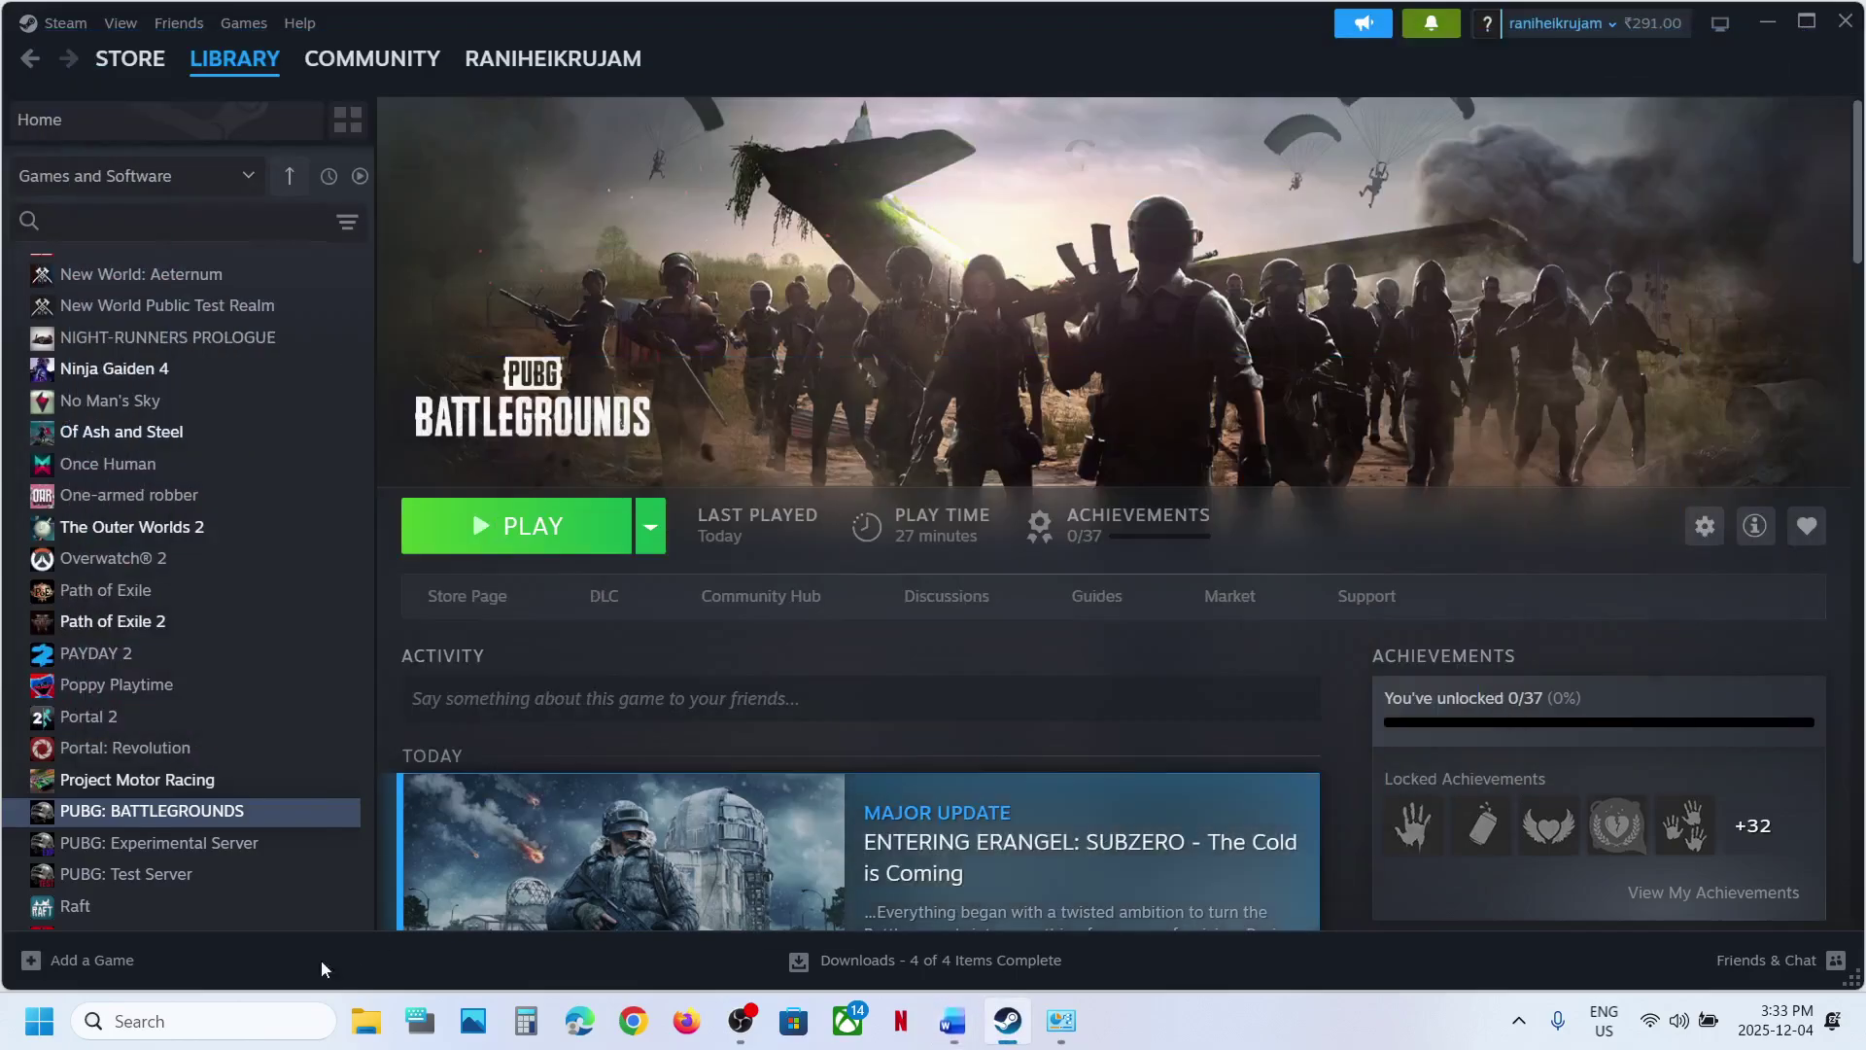
- Paste the shell command into the Run dialog and run it
{"action": "left_click", "coordinate": [236, 1016]}
{"action": "type", "text": "run"}
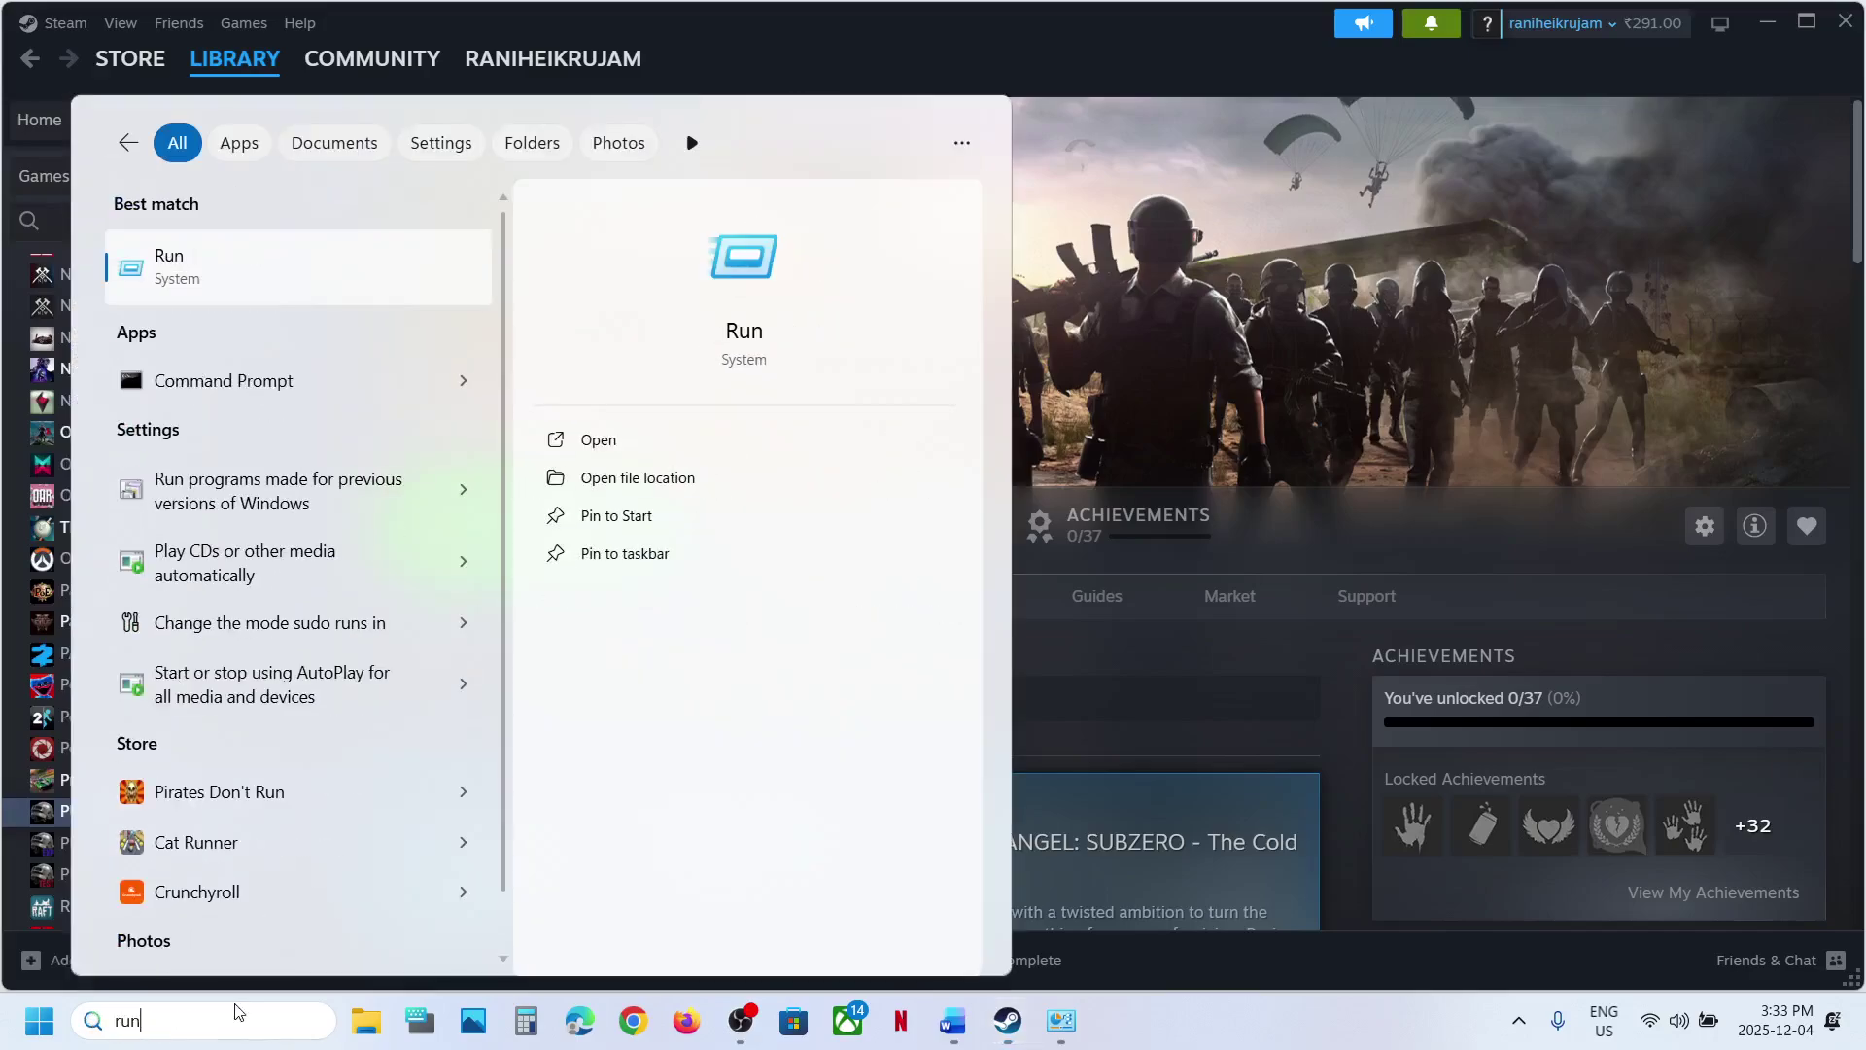
{"action": "left_click", "coordinate": [221, 287]}
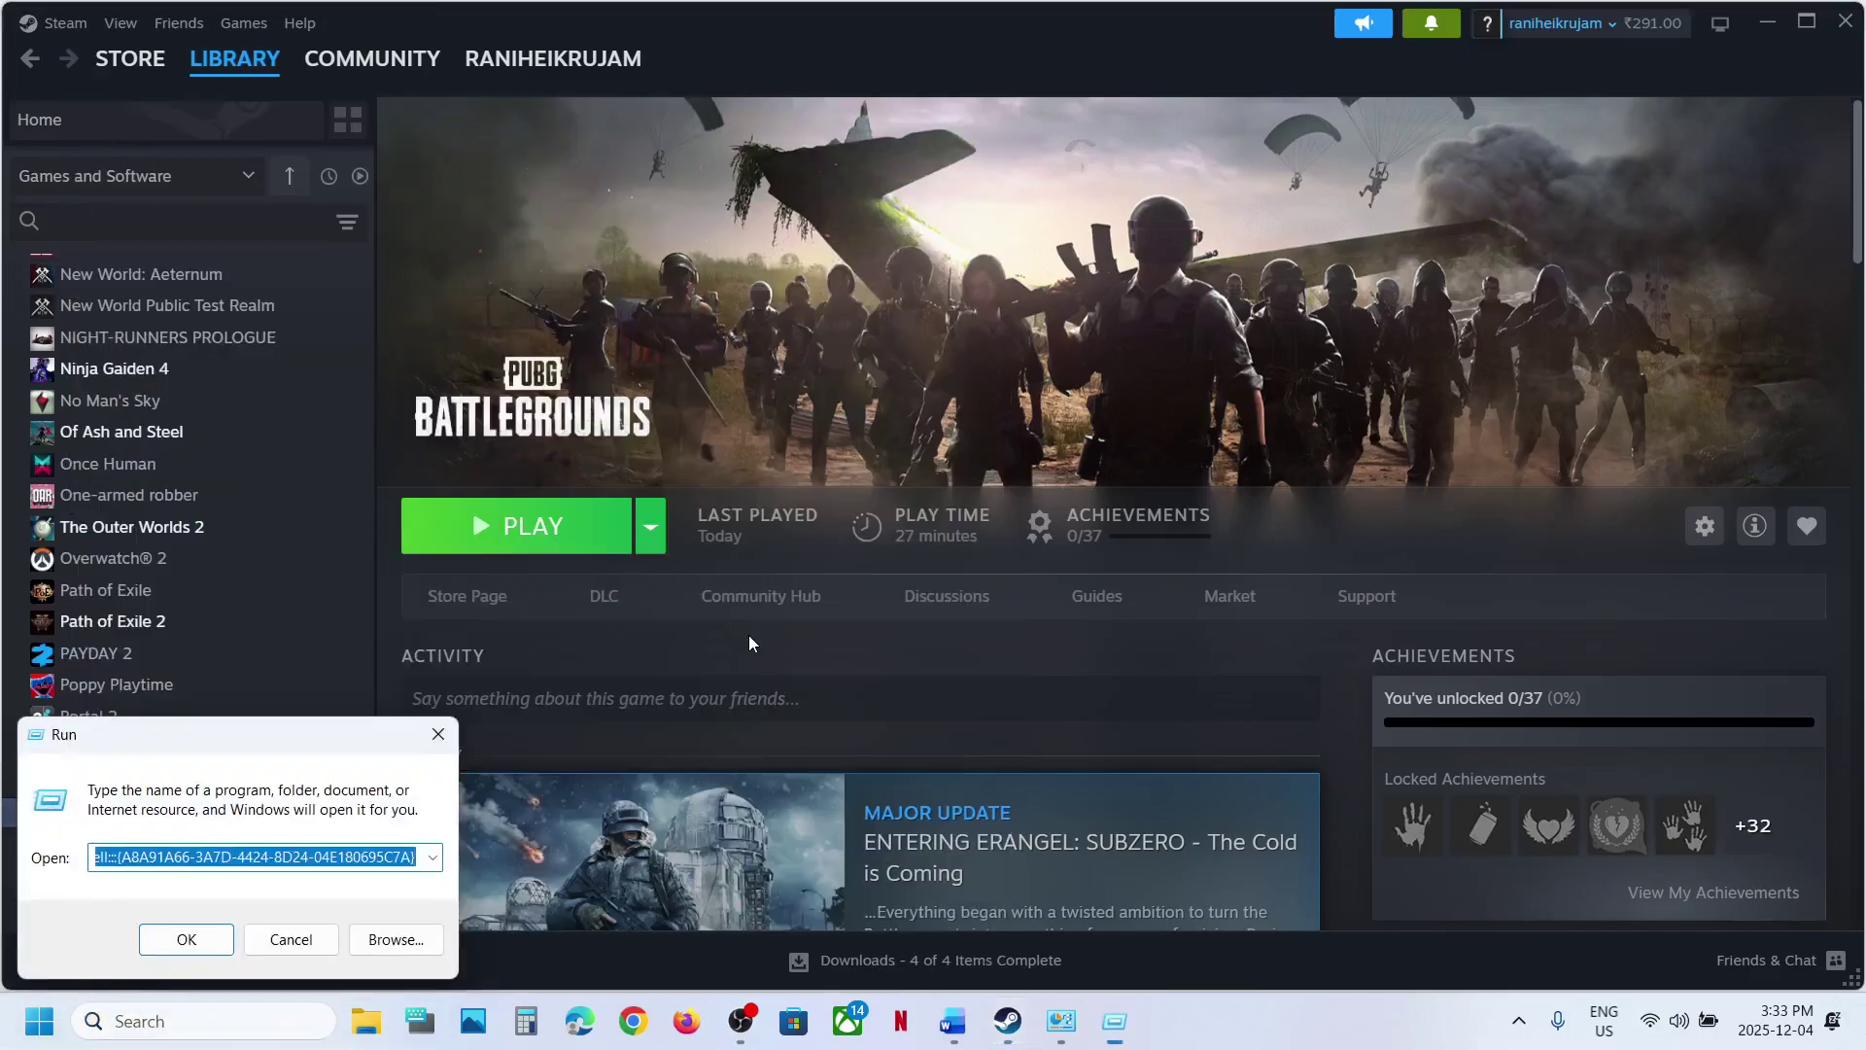
{"action": "type", "text": "shell:::{A8A91A66-3A7D-4424-8D24-04E180695C7A}"}
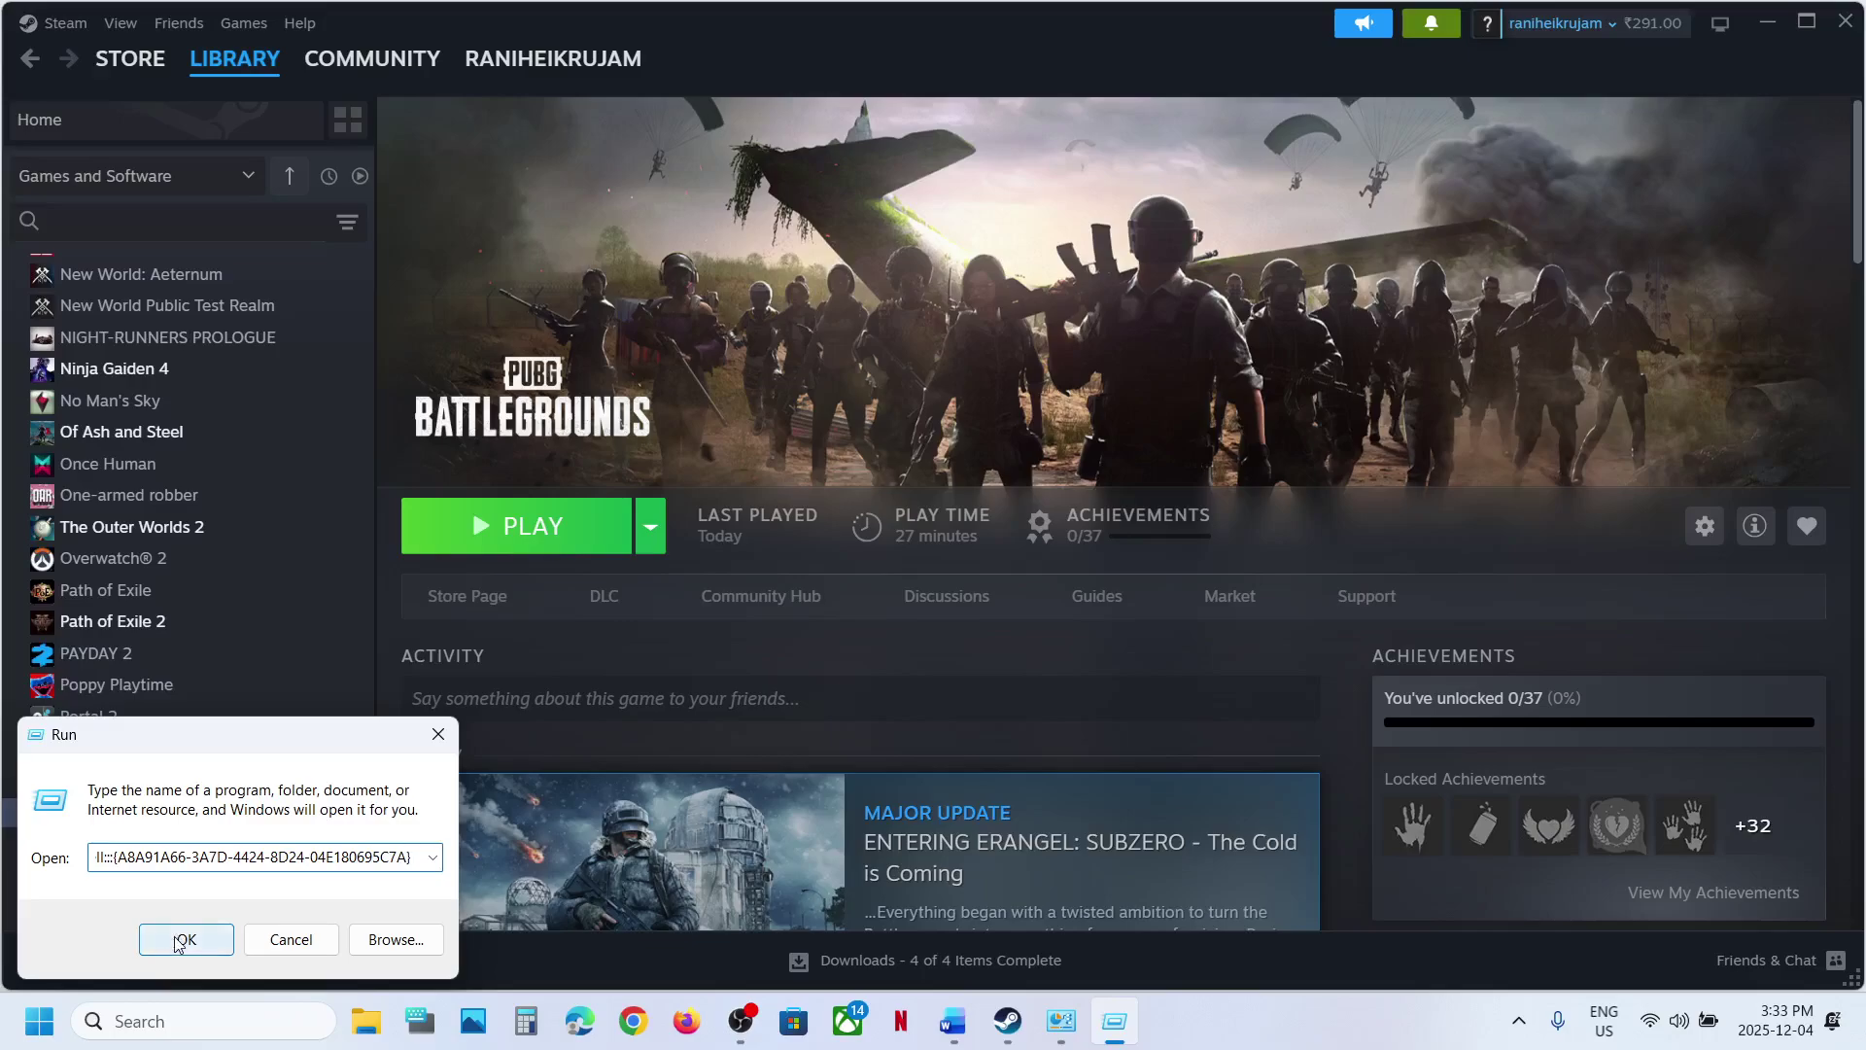
{"action": "left_click", "coordinate": [178, 940]}
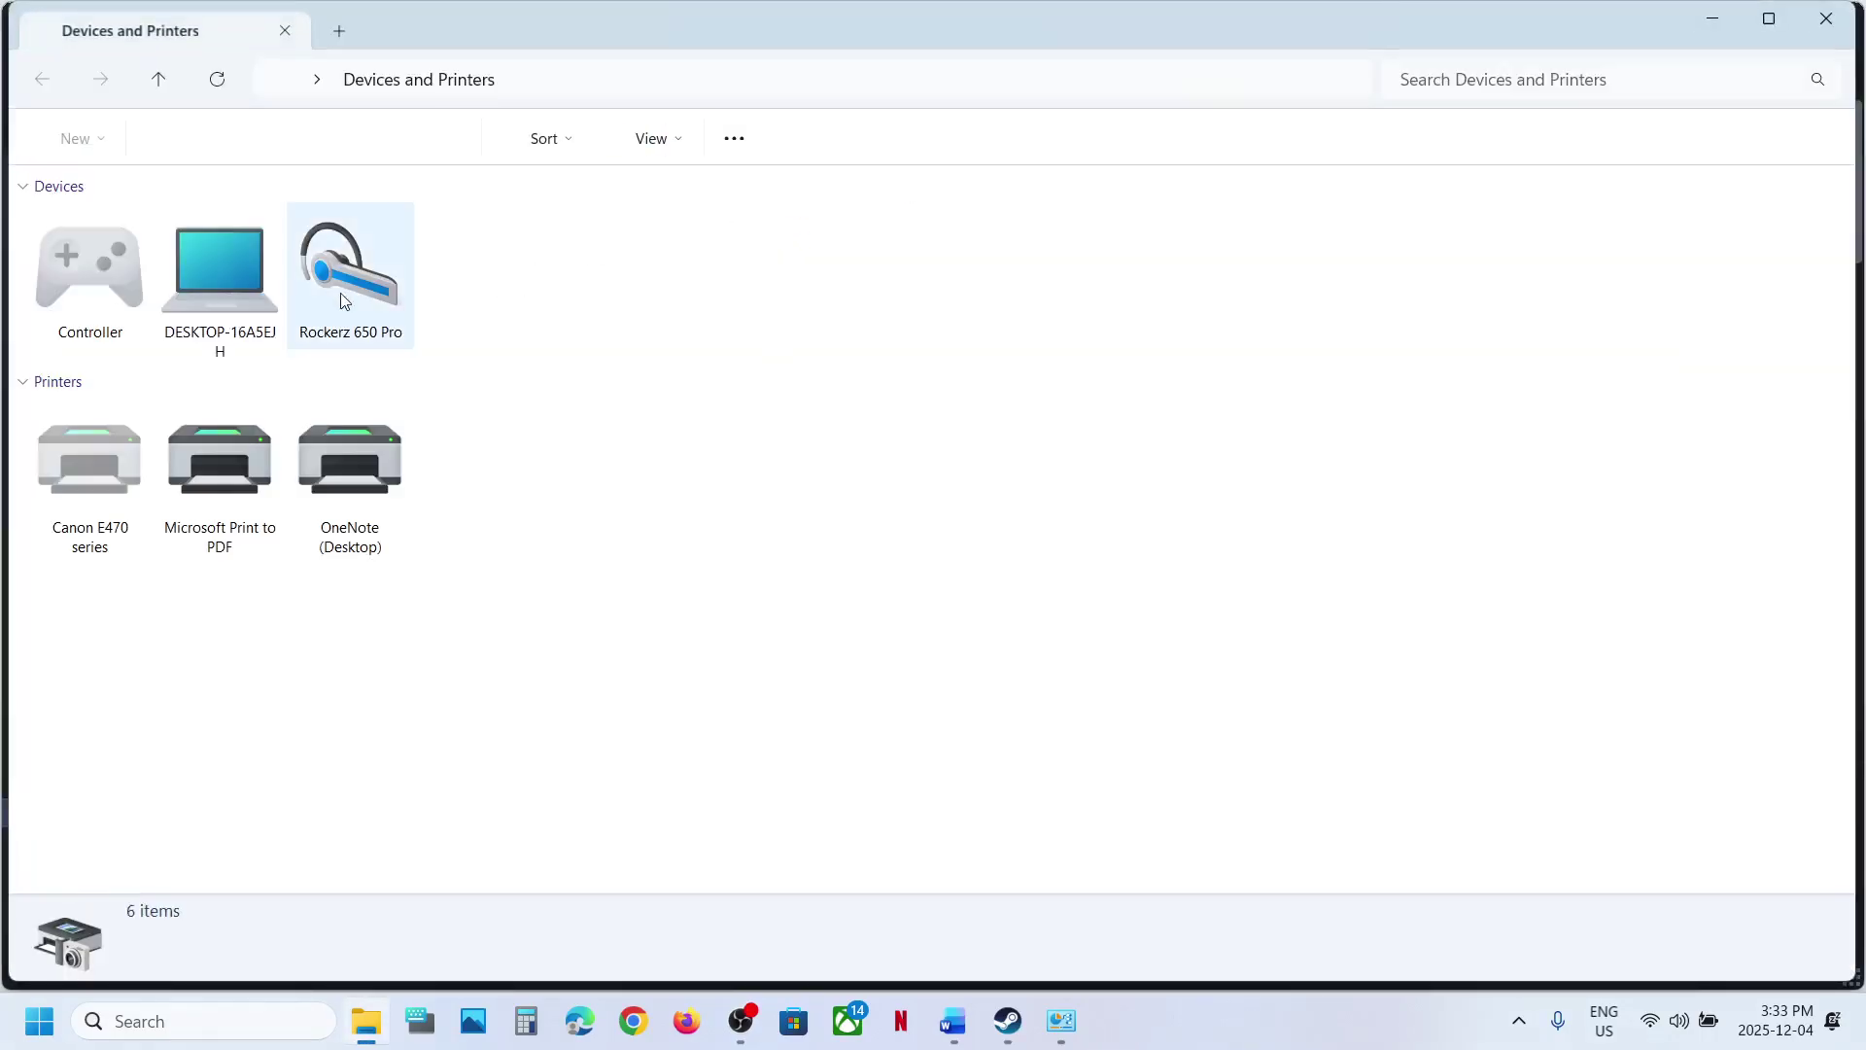
- Open the Rockerz 650 Pro properties' Services tab, then close the empty properties
{"action": "right_click", "coordinate": [329, 284]}
{"action": "left_click", "coordinate": [448, 446]}
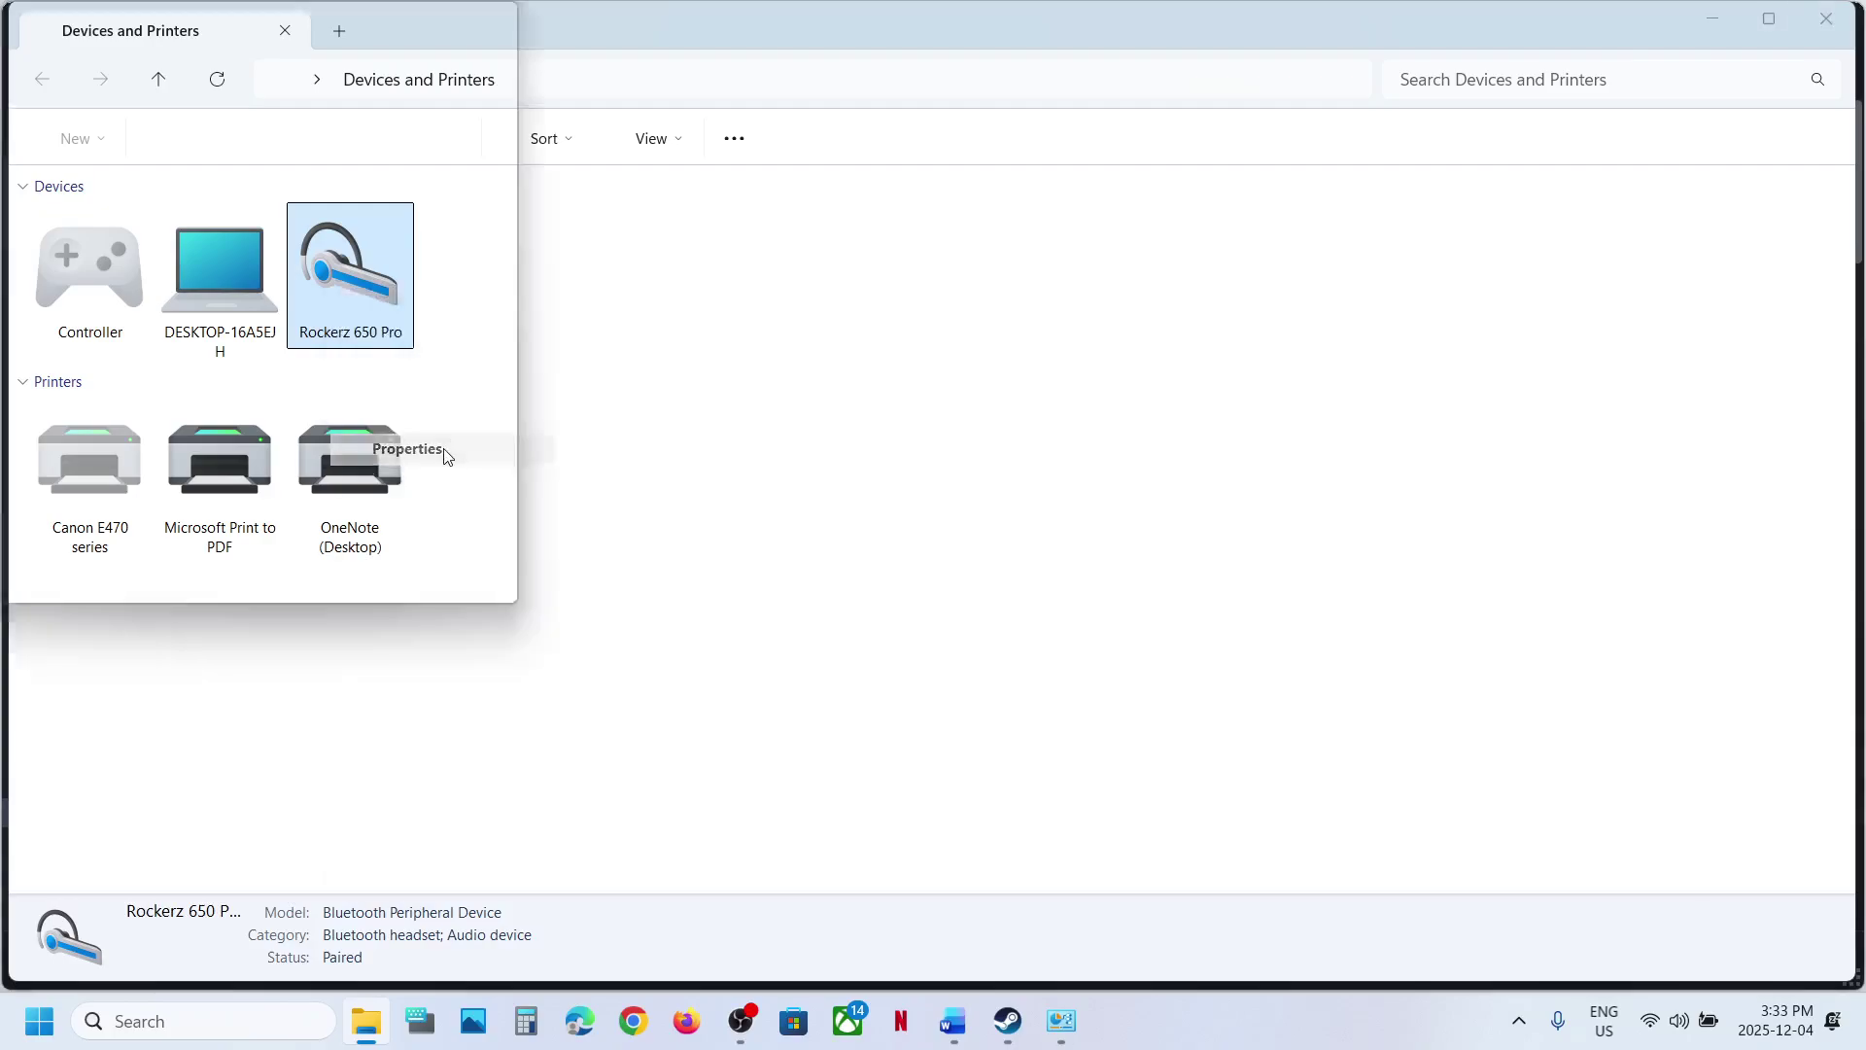
{"action": "left_click", "coordinate": [525, 348]}
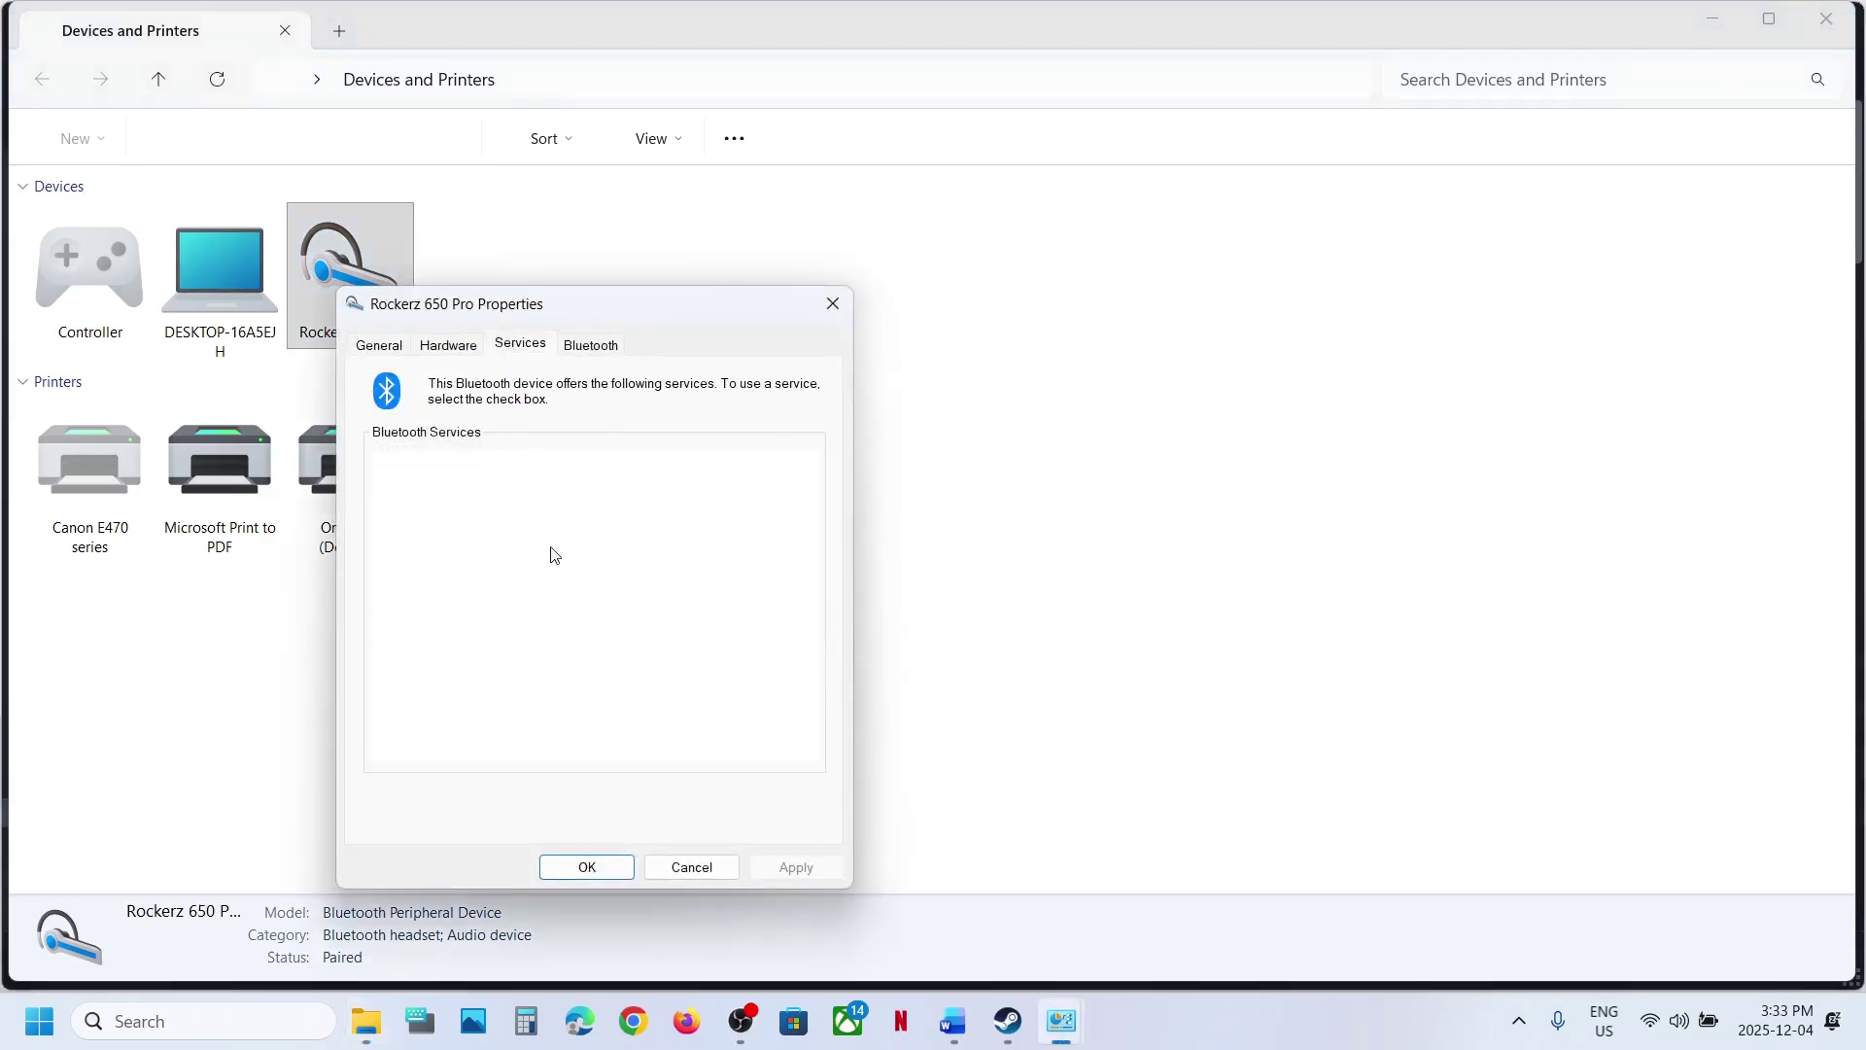
{"action": "left_click", "coordinate": [1678, 1020]}
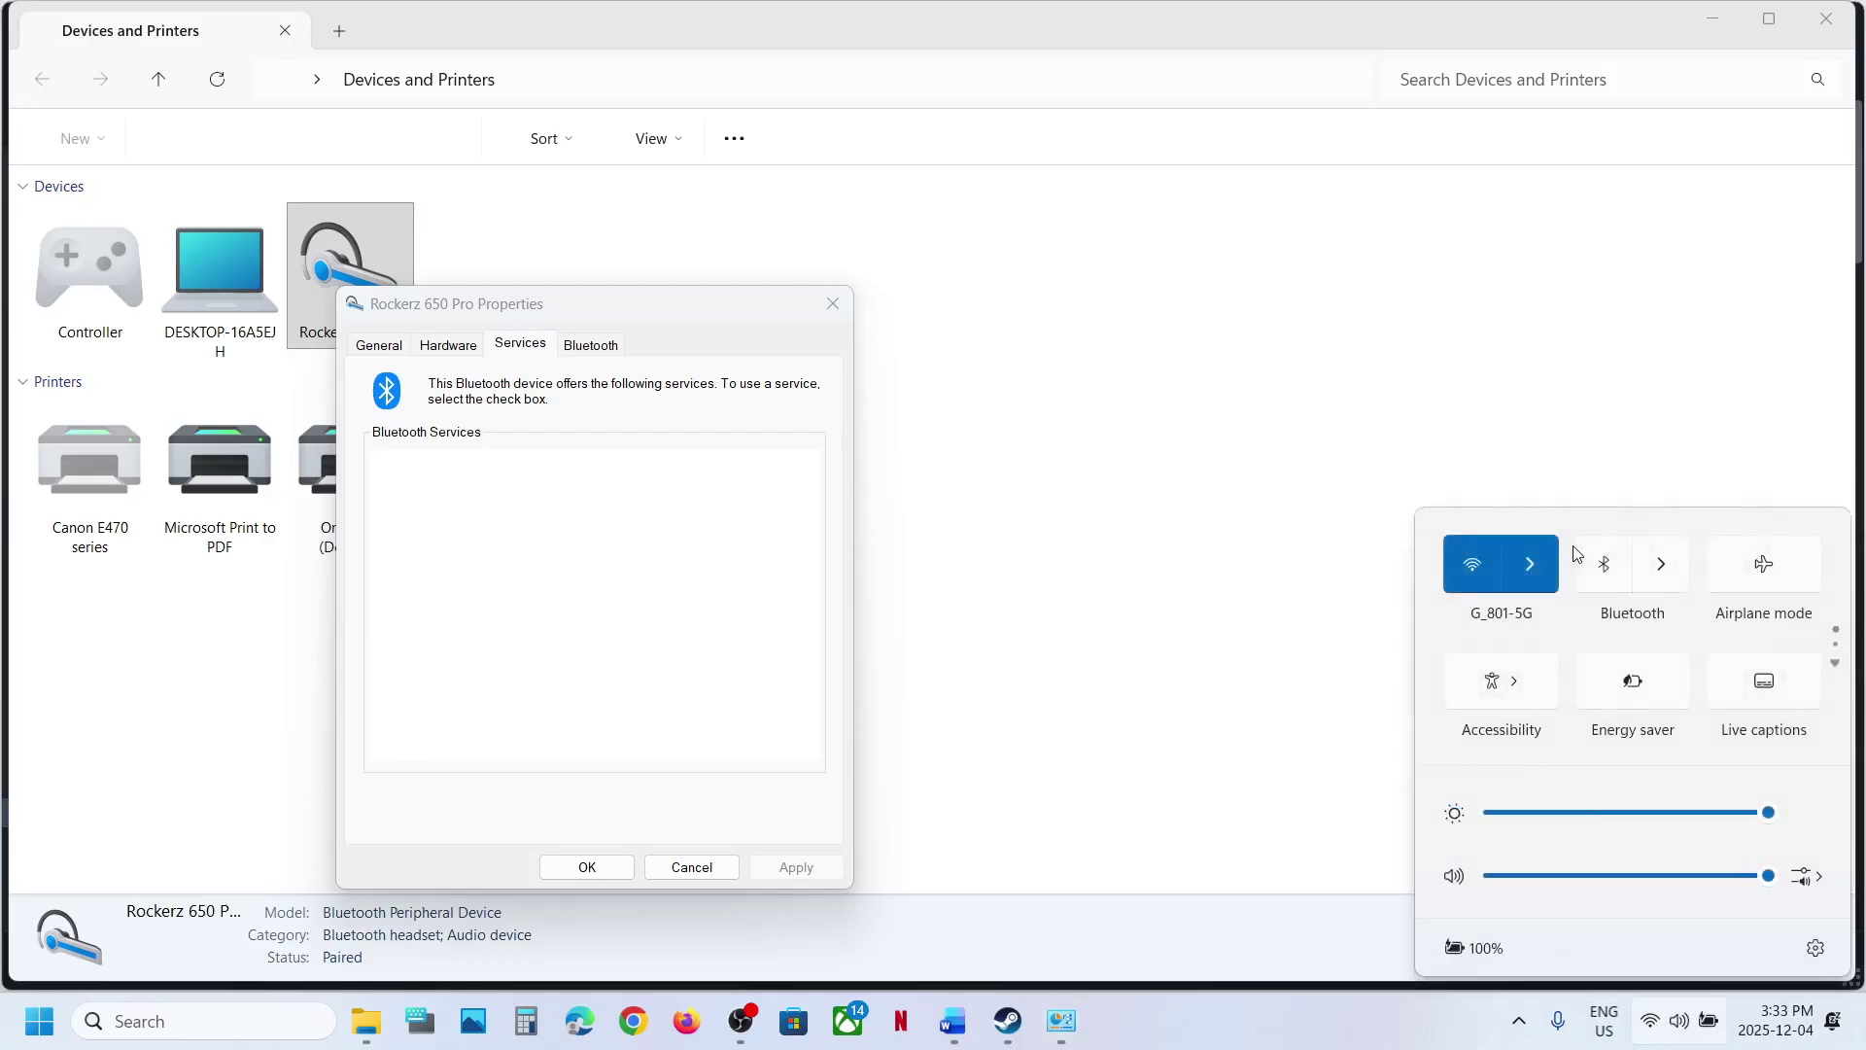
{"action": "left_click", "coordinate": [735, 616]}
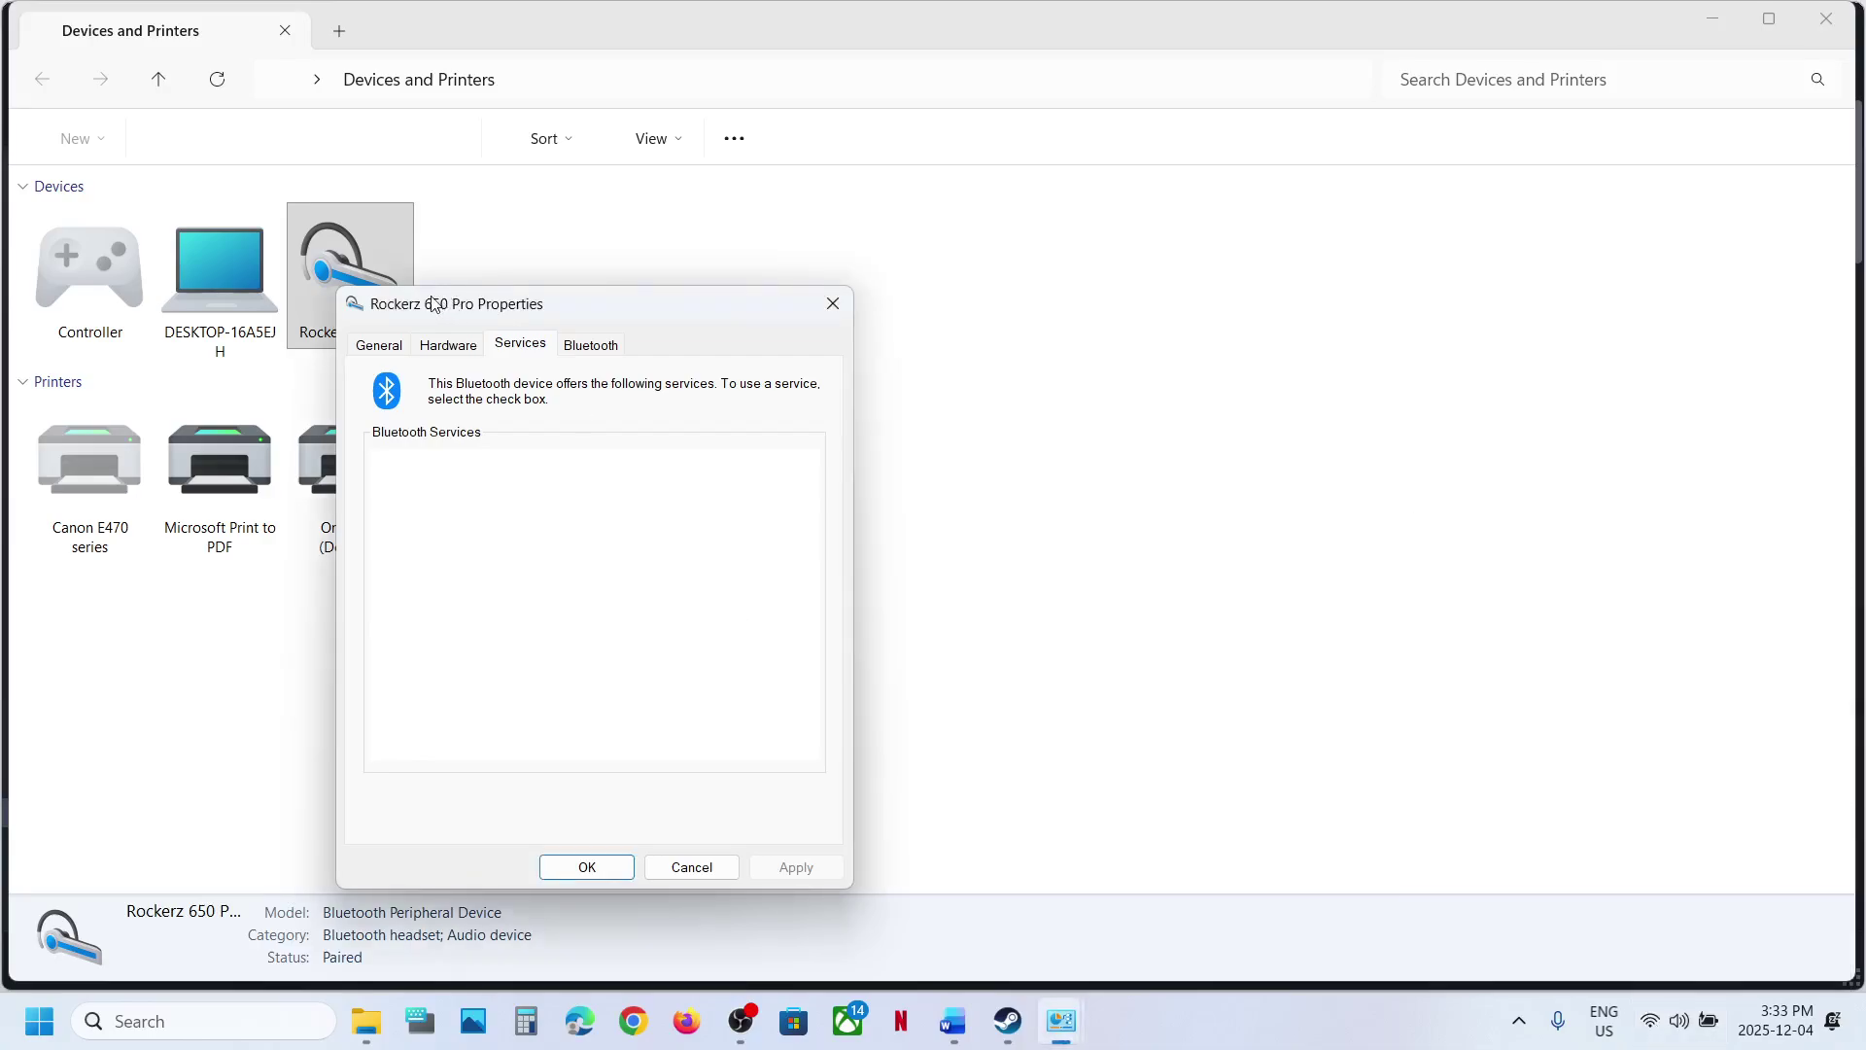
{"action": "left_click", "coordinate": [833, 303]}
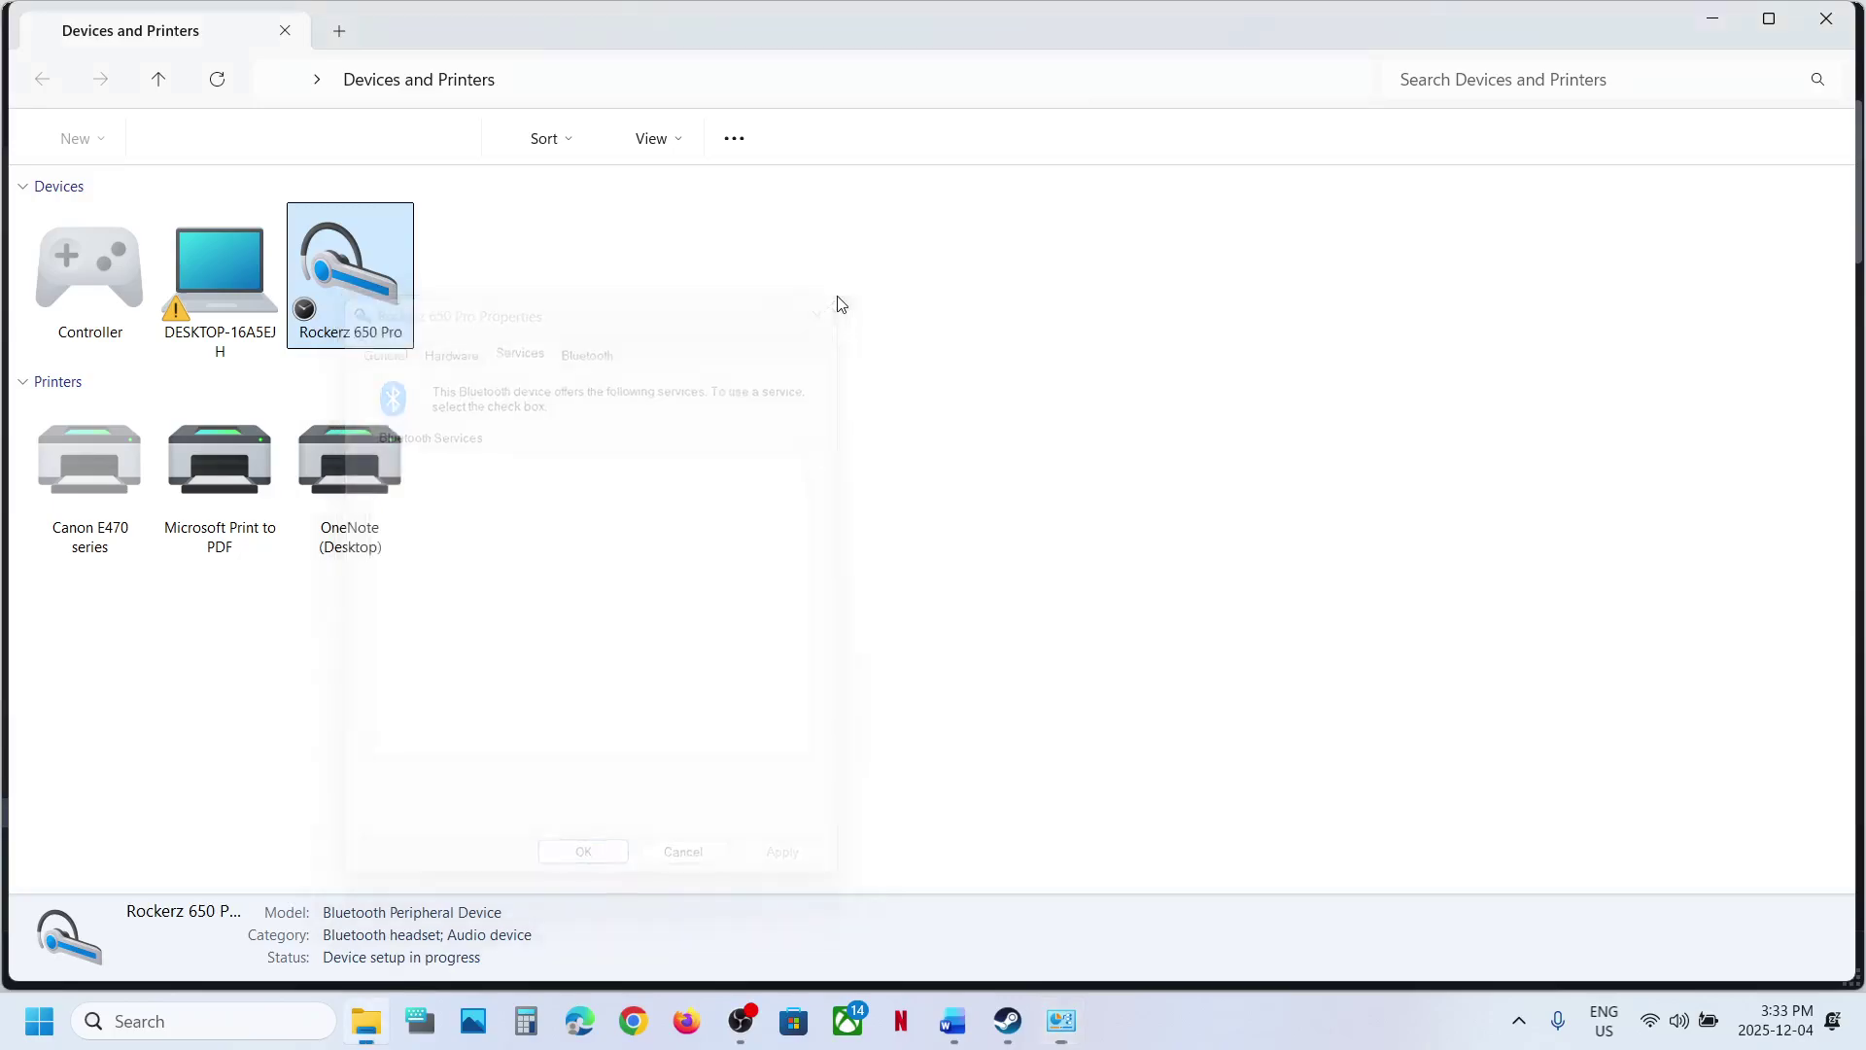
- Reopen the Rockerz 650 Pro services, uncheck Handsfree Telephony and apply
{"action": "right_click", "coordinate": [366, 260]}
{"action": "left_click", "coordinate": [458, 418]}
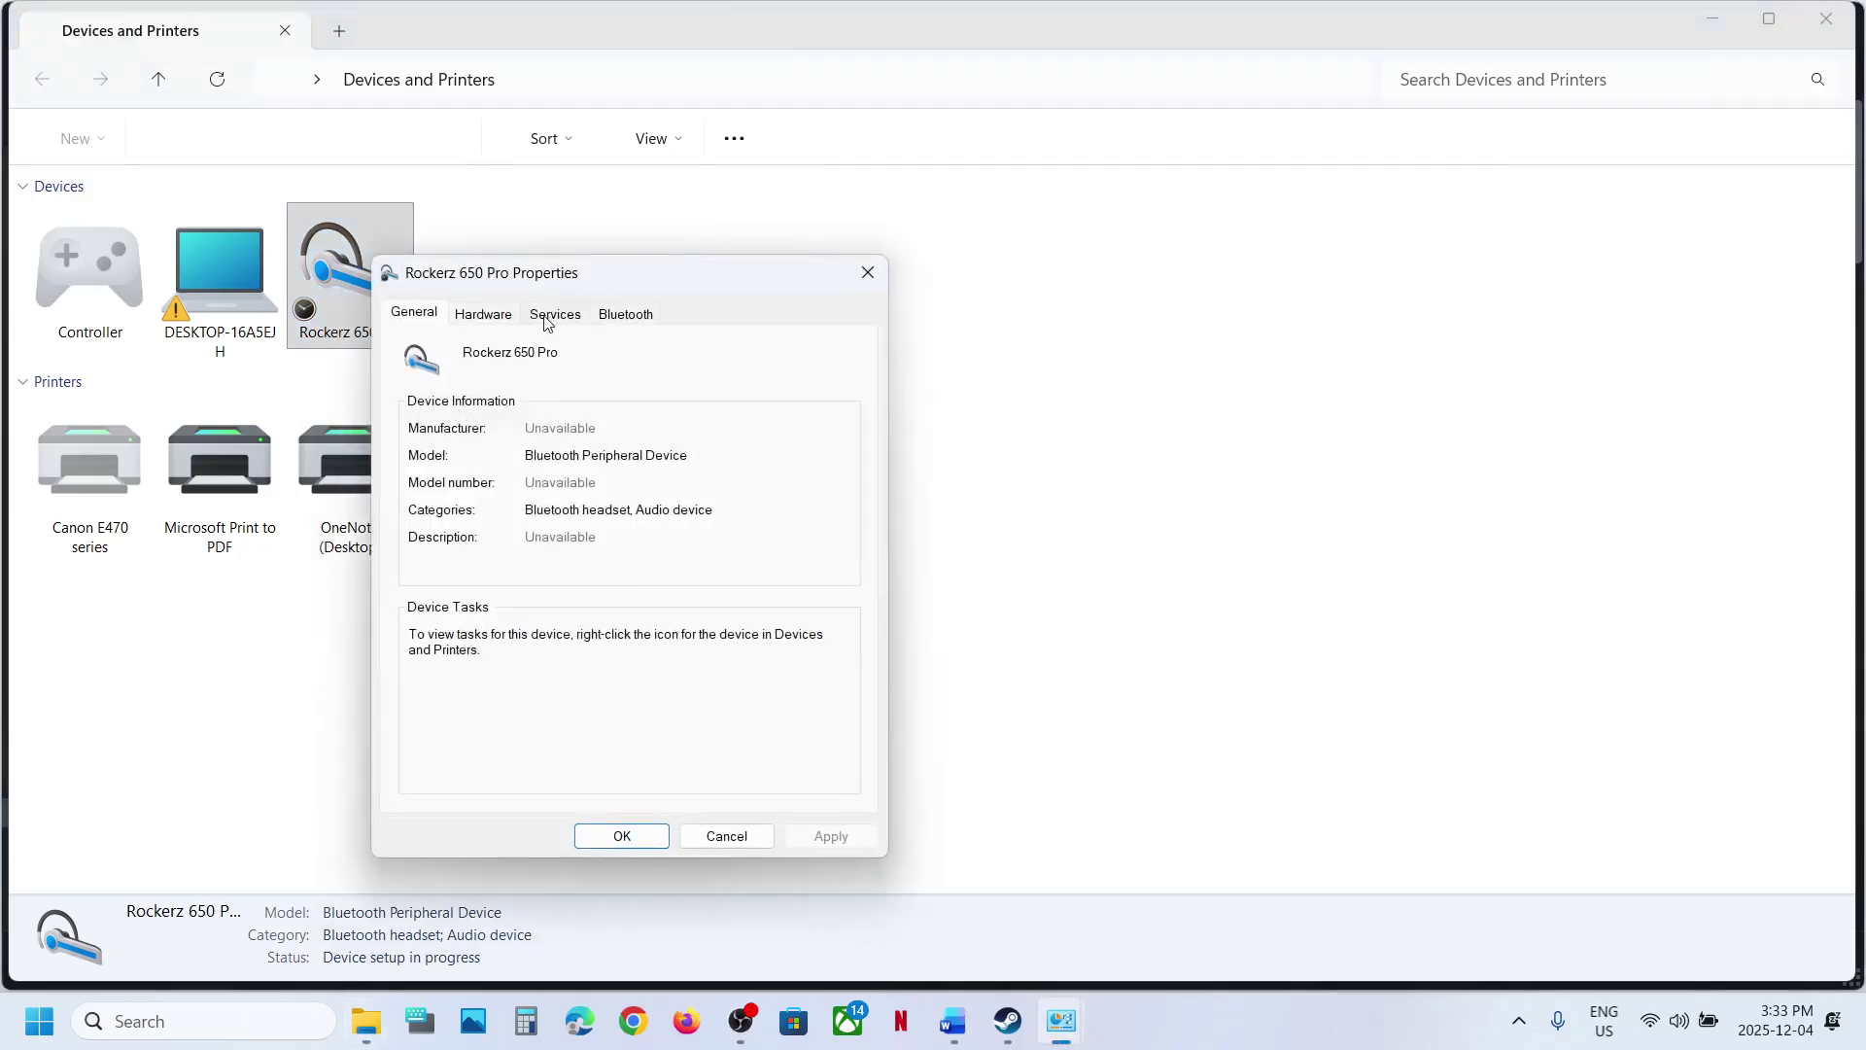
{"action": "left_click", "coordinate": [541, 316]}
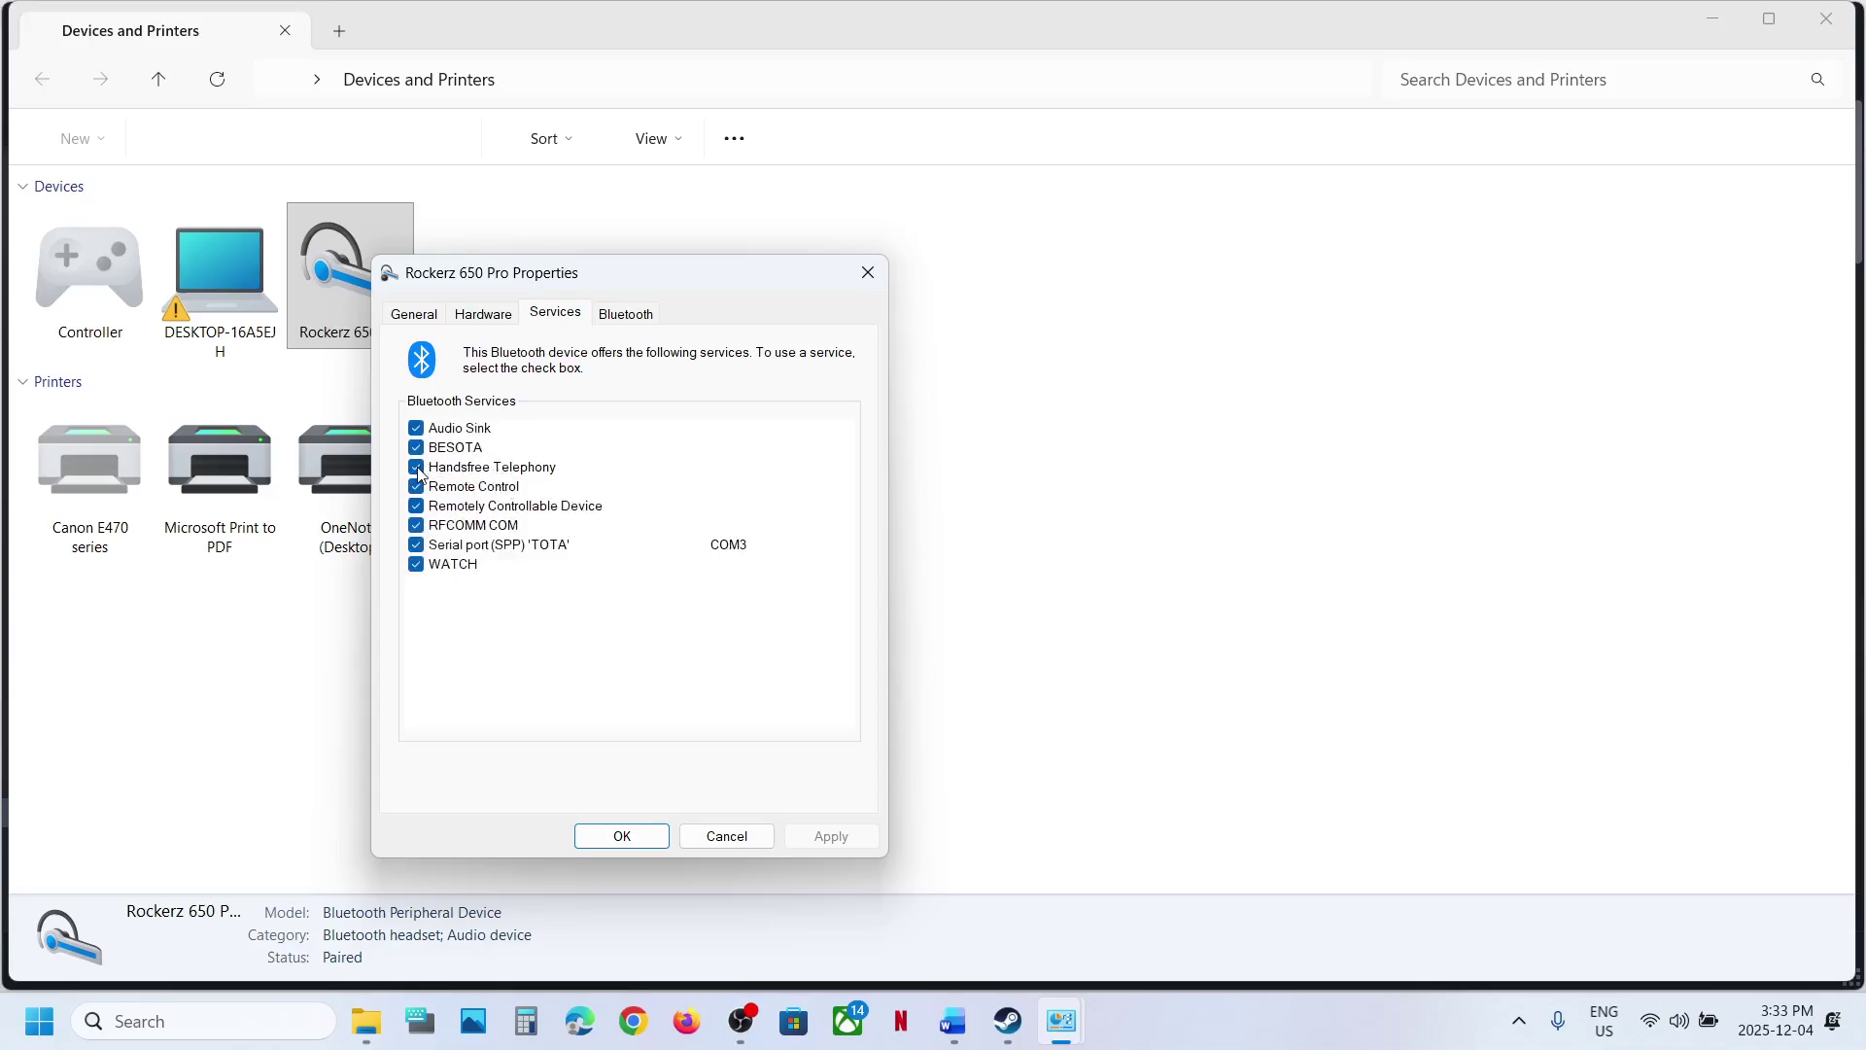
{"action": "left_click", "coordinate": [417, 468]}
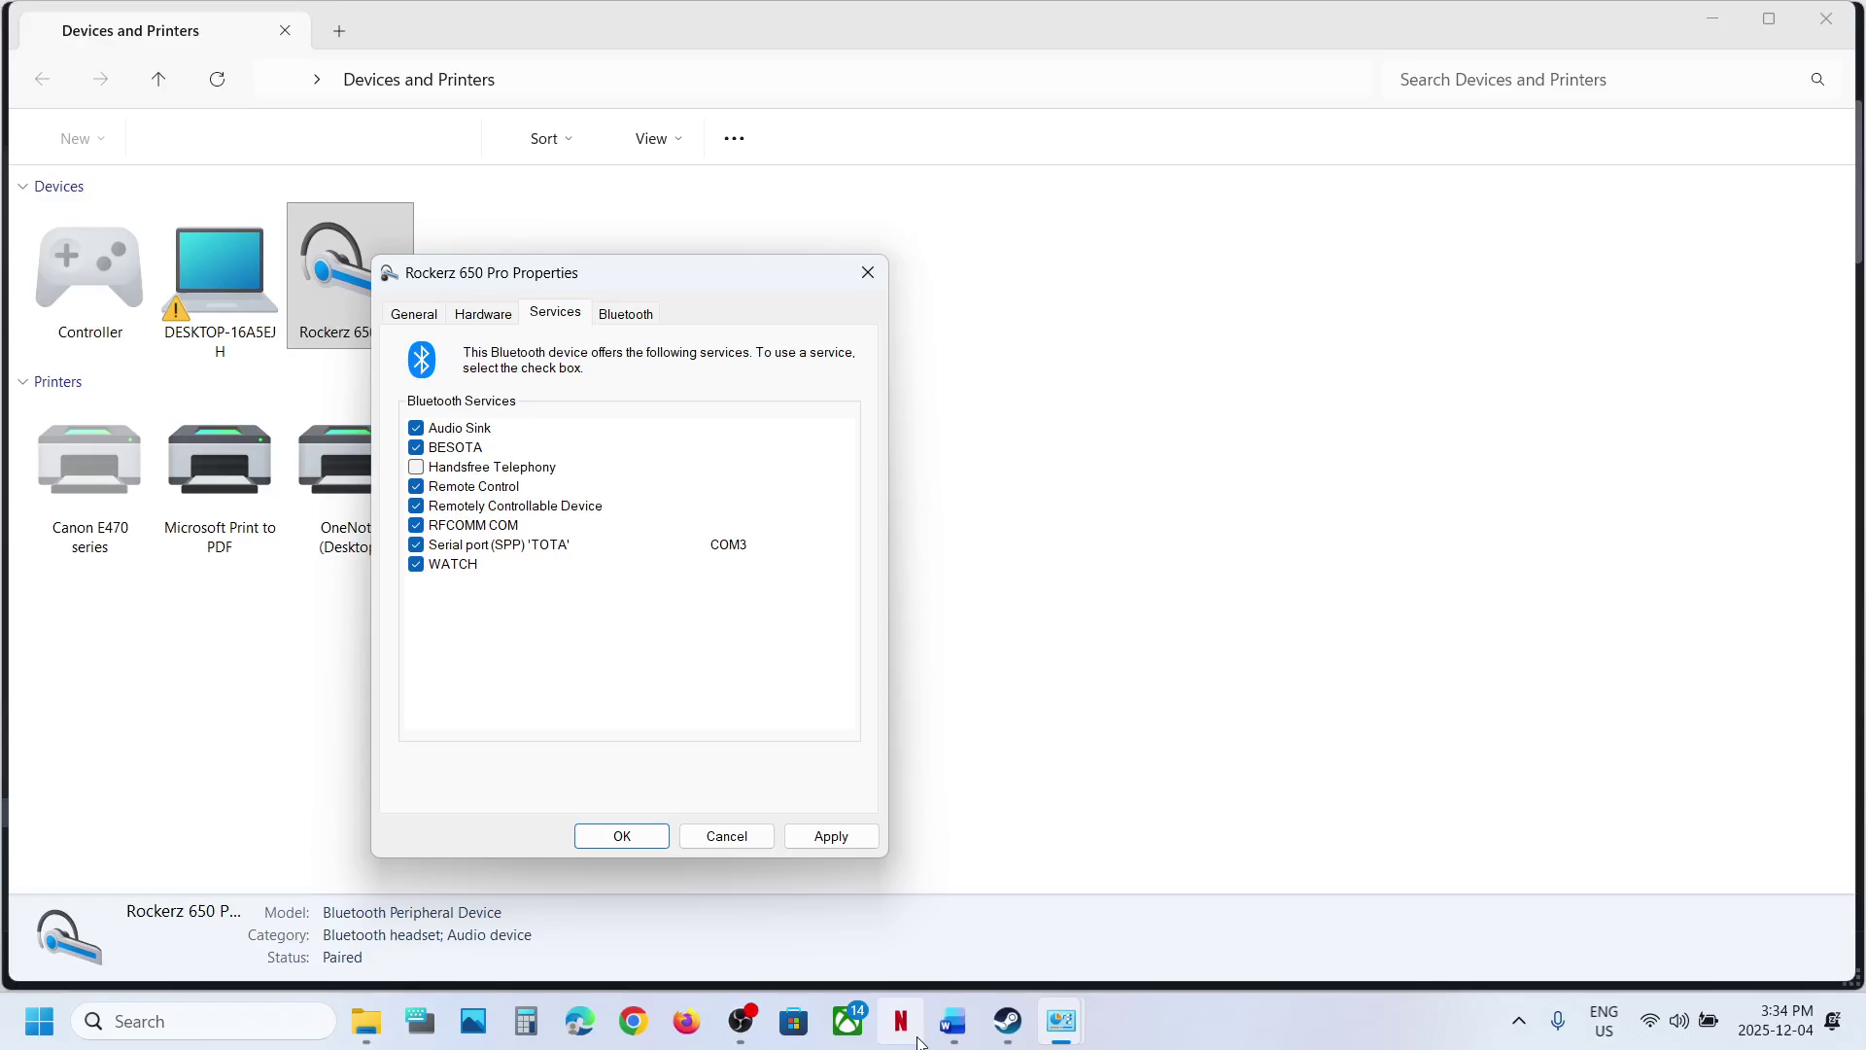
{"action": "left_click", "coordinate": [818, 833]}
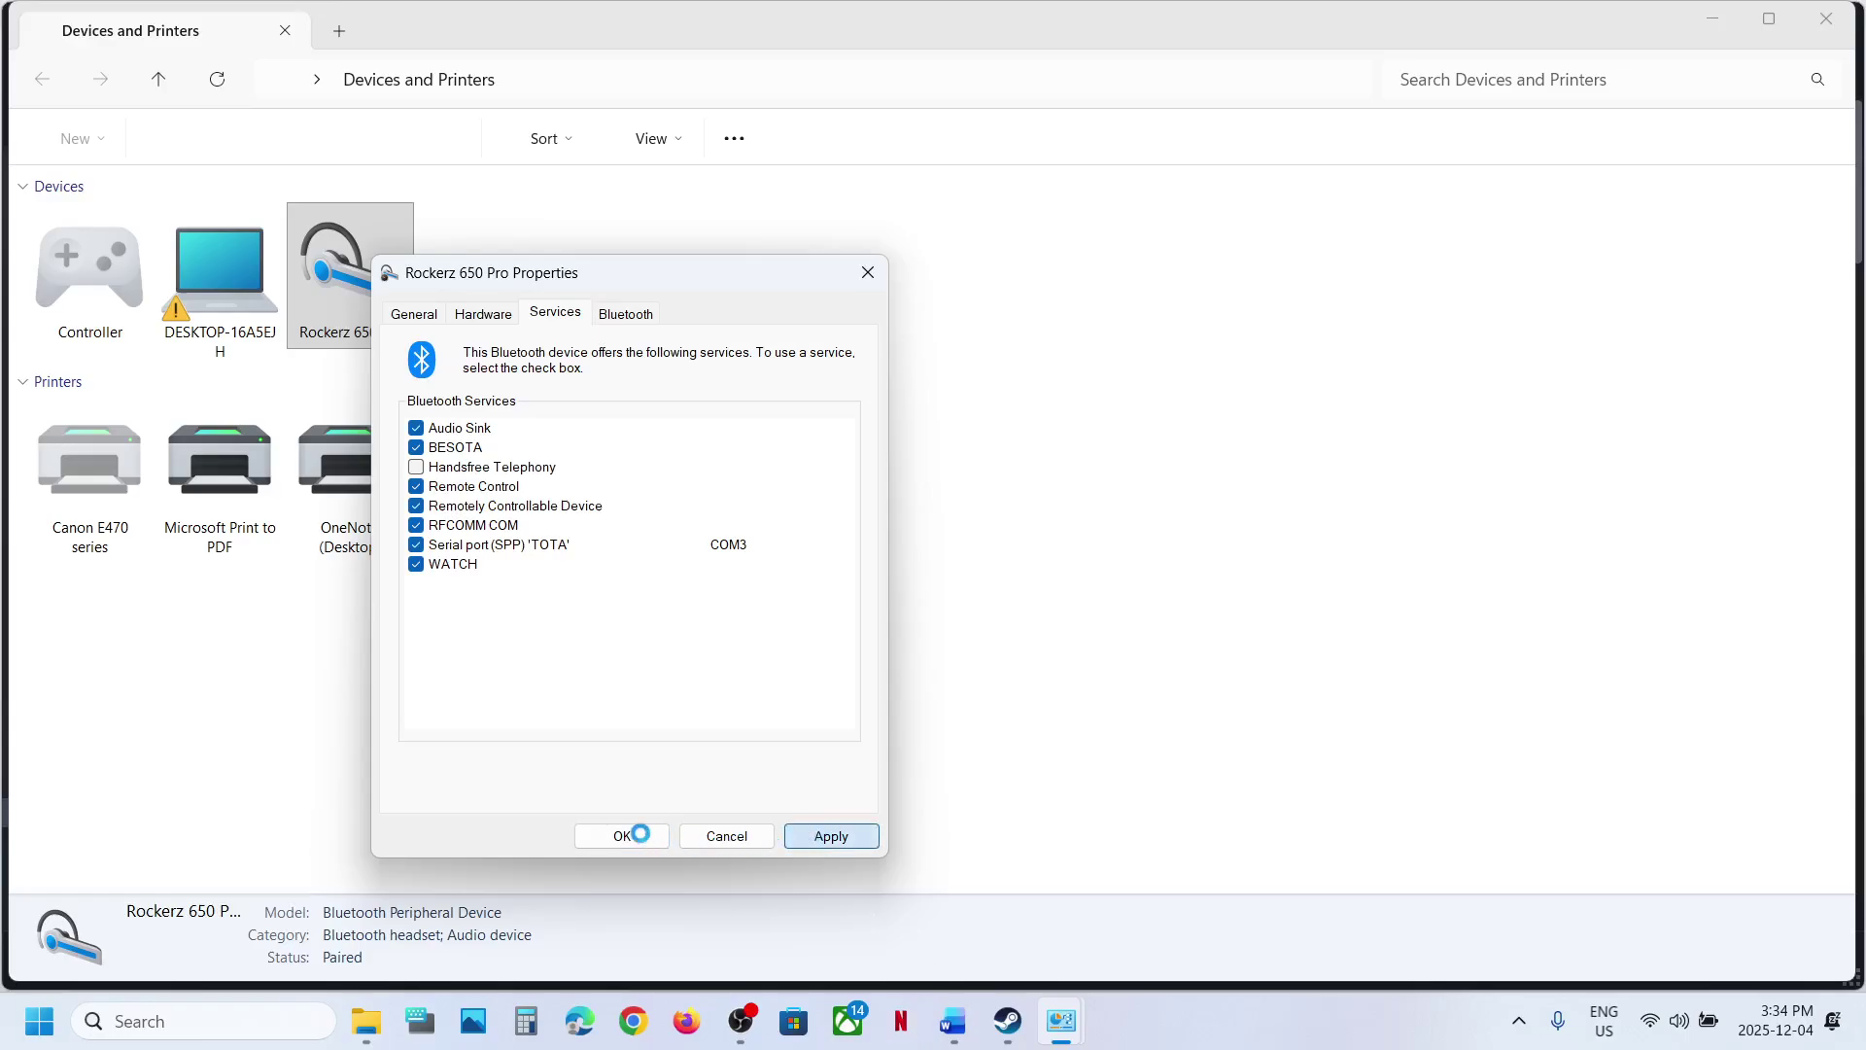
- Re-tick Handsfree Telephony, apply it, and close the headset properties
{"action": "left_click", "coordinate": [1008, 1023]}
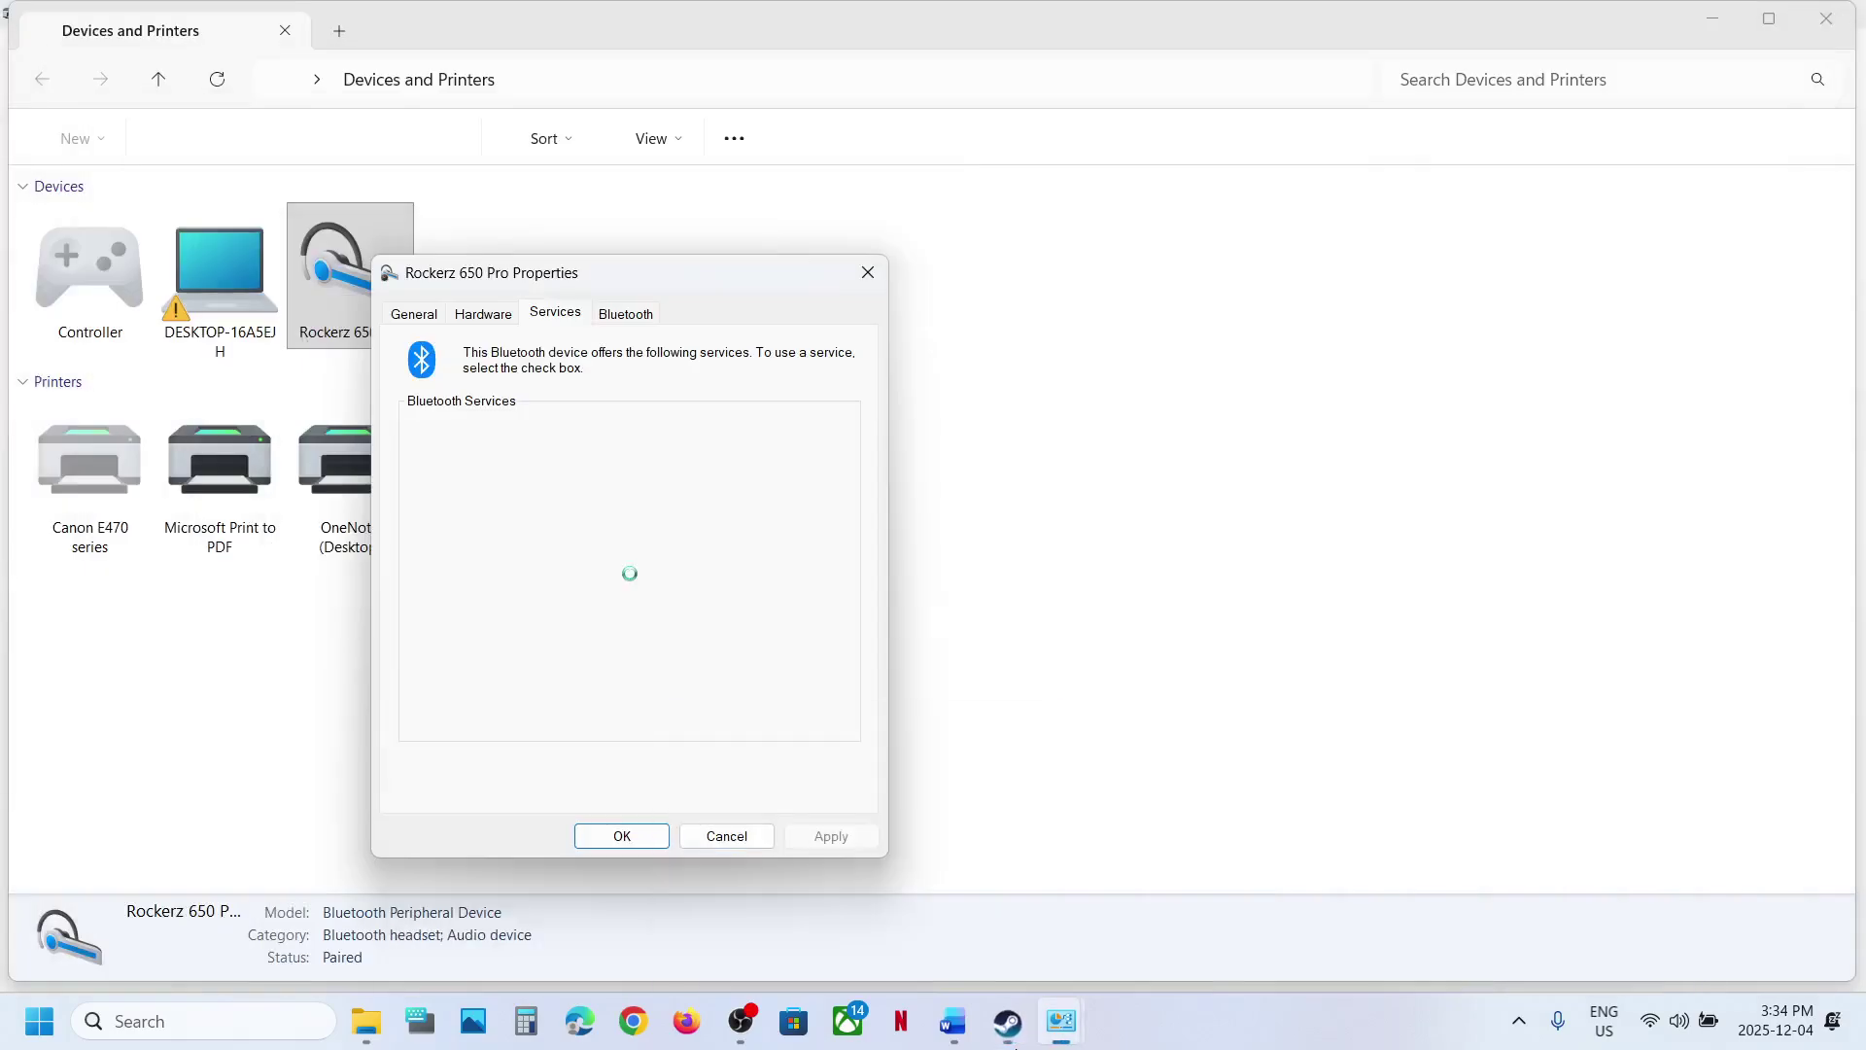
{"action": "left_click", "coordinate": [1009, 1030]}
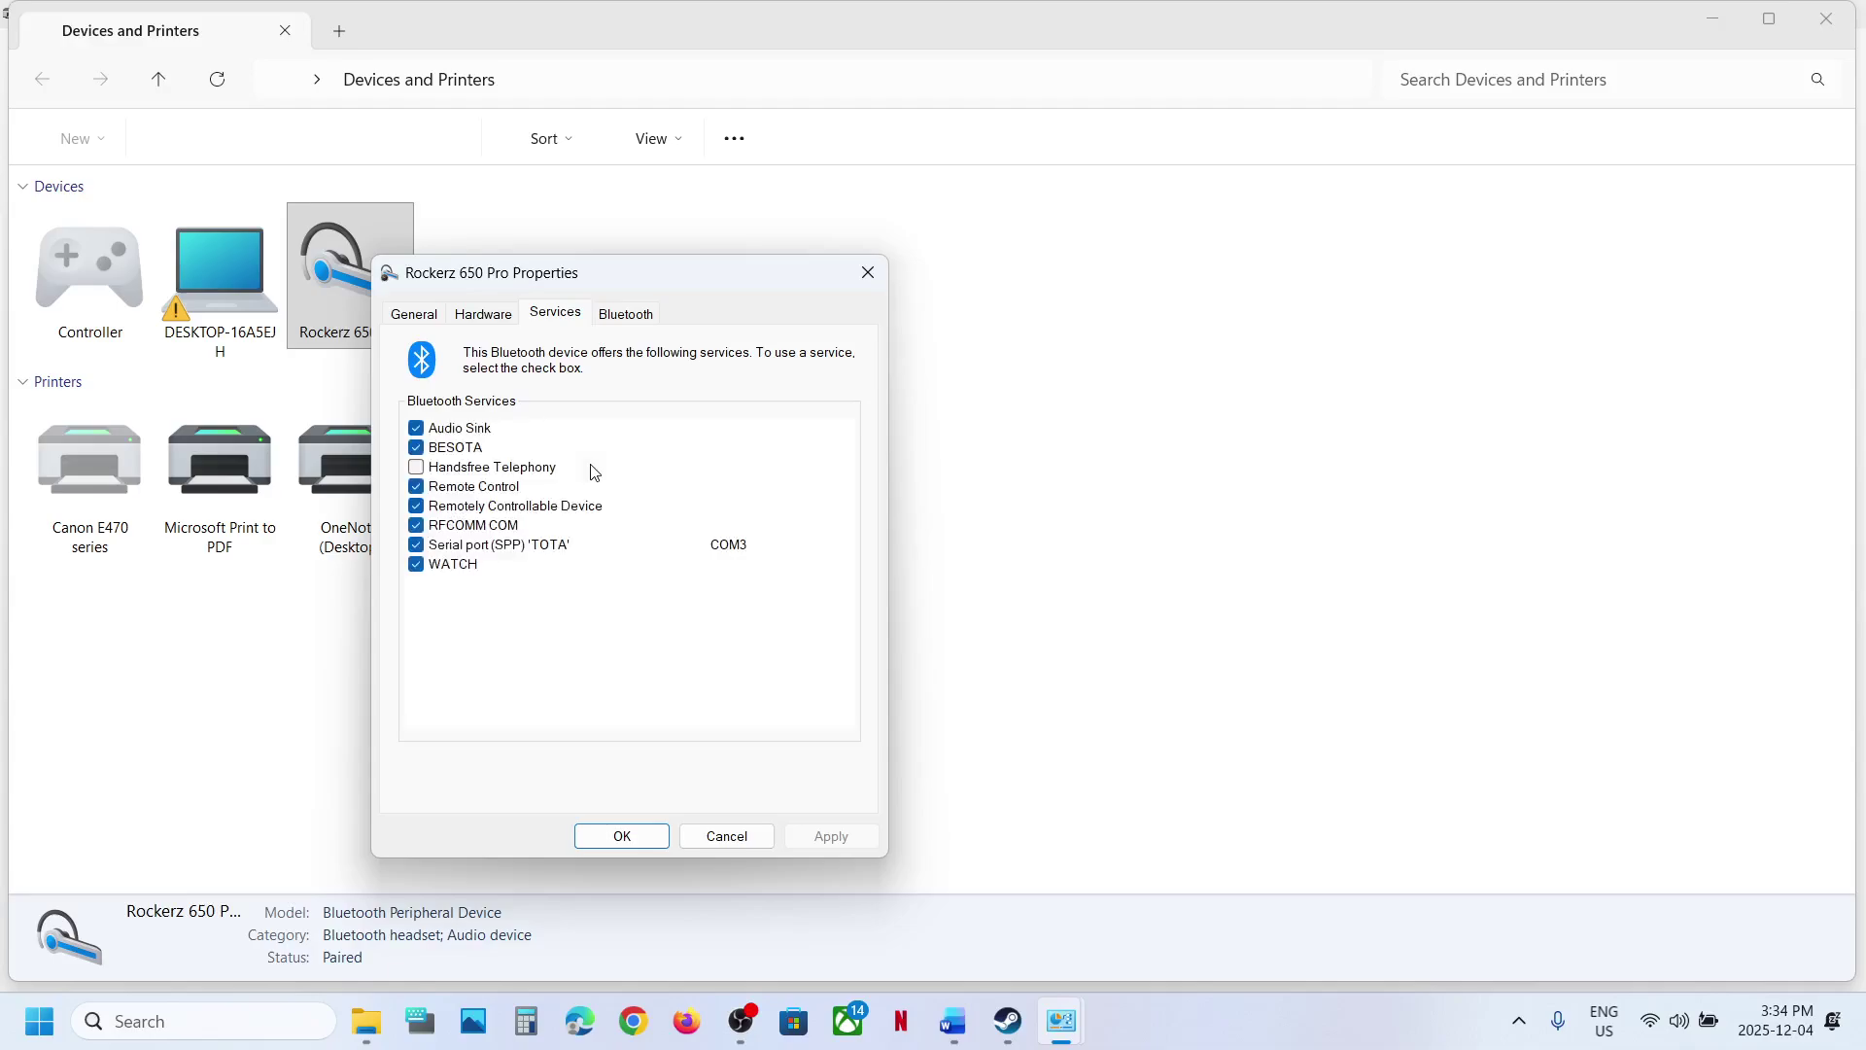
{"action": "left_click", "coordinate": [418, 467]}
{"action": "left_click", "coordinate": [814, 837]}
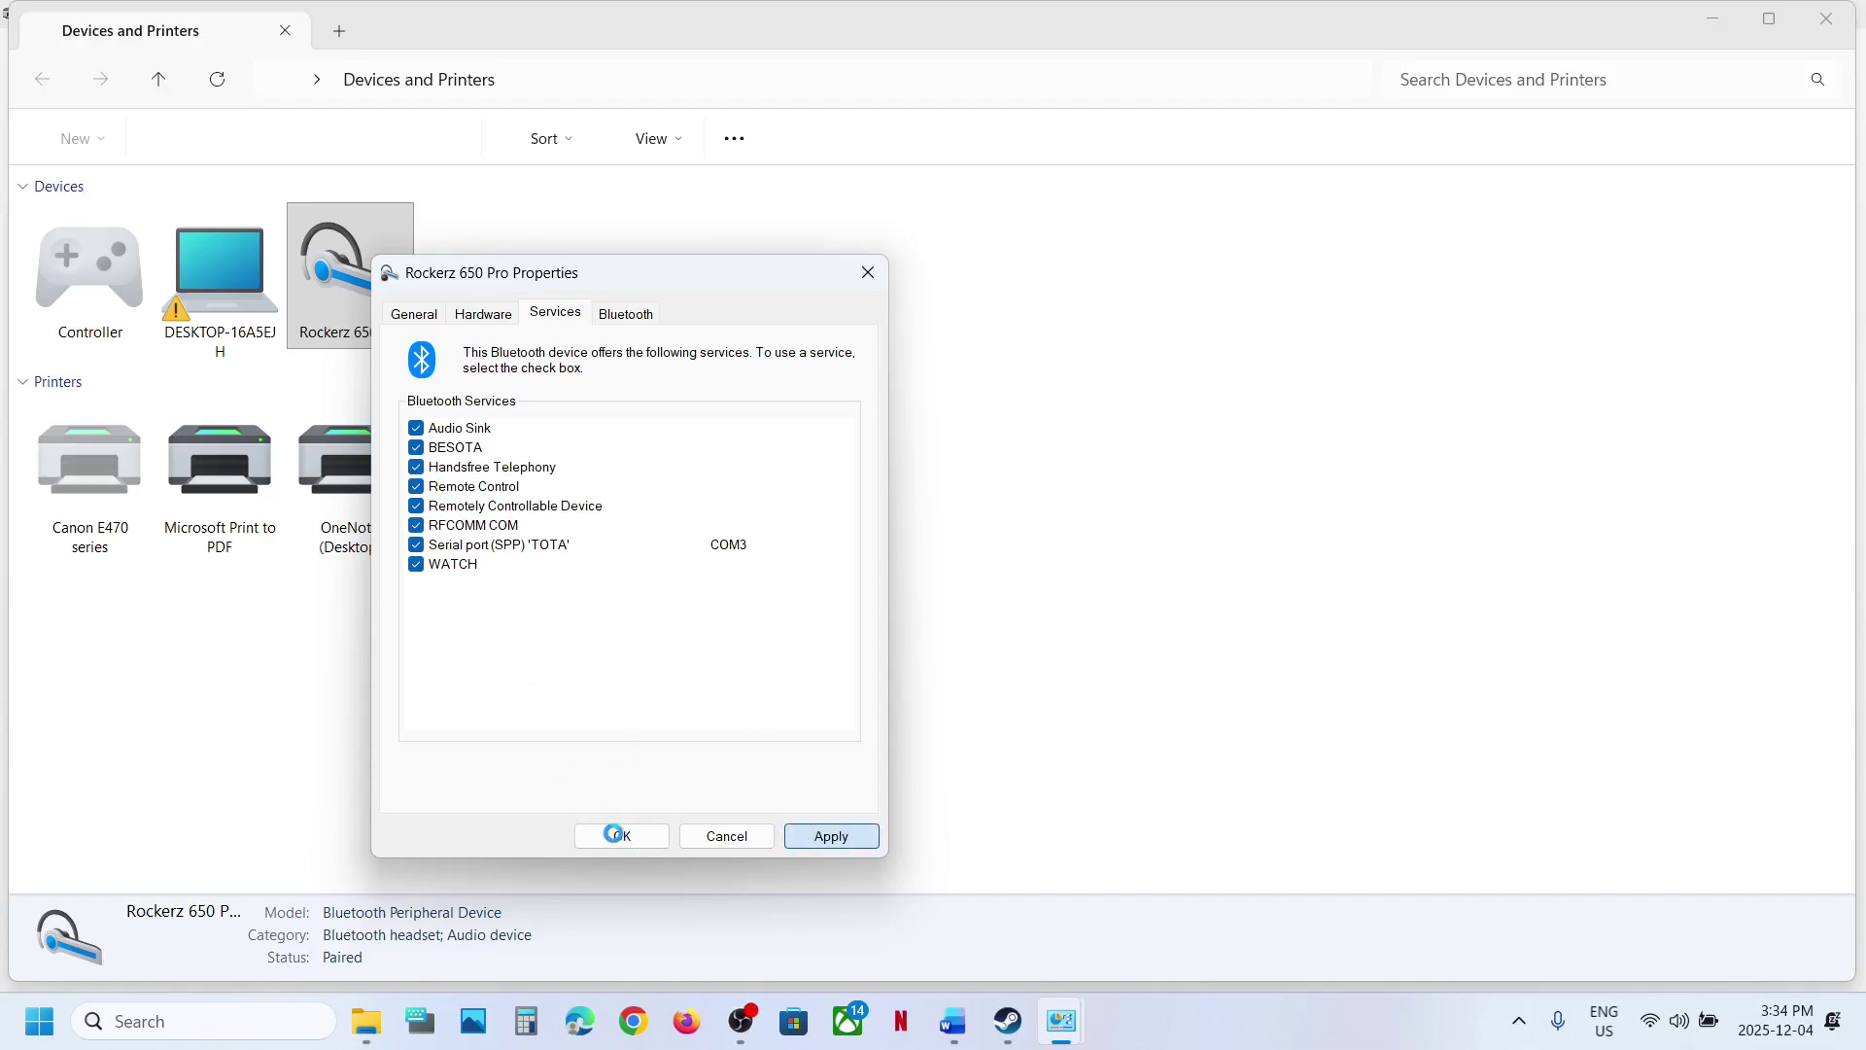
{"action": "left_click", "coordinate": [1008, 1020]}
- Read and highlight the 'Turn off Steam Recording' step in the Word guide
{"action": "left_click", "coordinate": [952, 1020]}
{"action": "scroll", "coordinate": [537, 544], "scroll_direction": "down", "scroll_amount": 3}
{"action": "scroll", "coordinate": [537, 538], "scroll_direction": "up", "scroll_amount": 1}
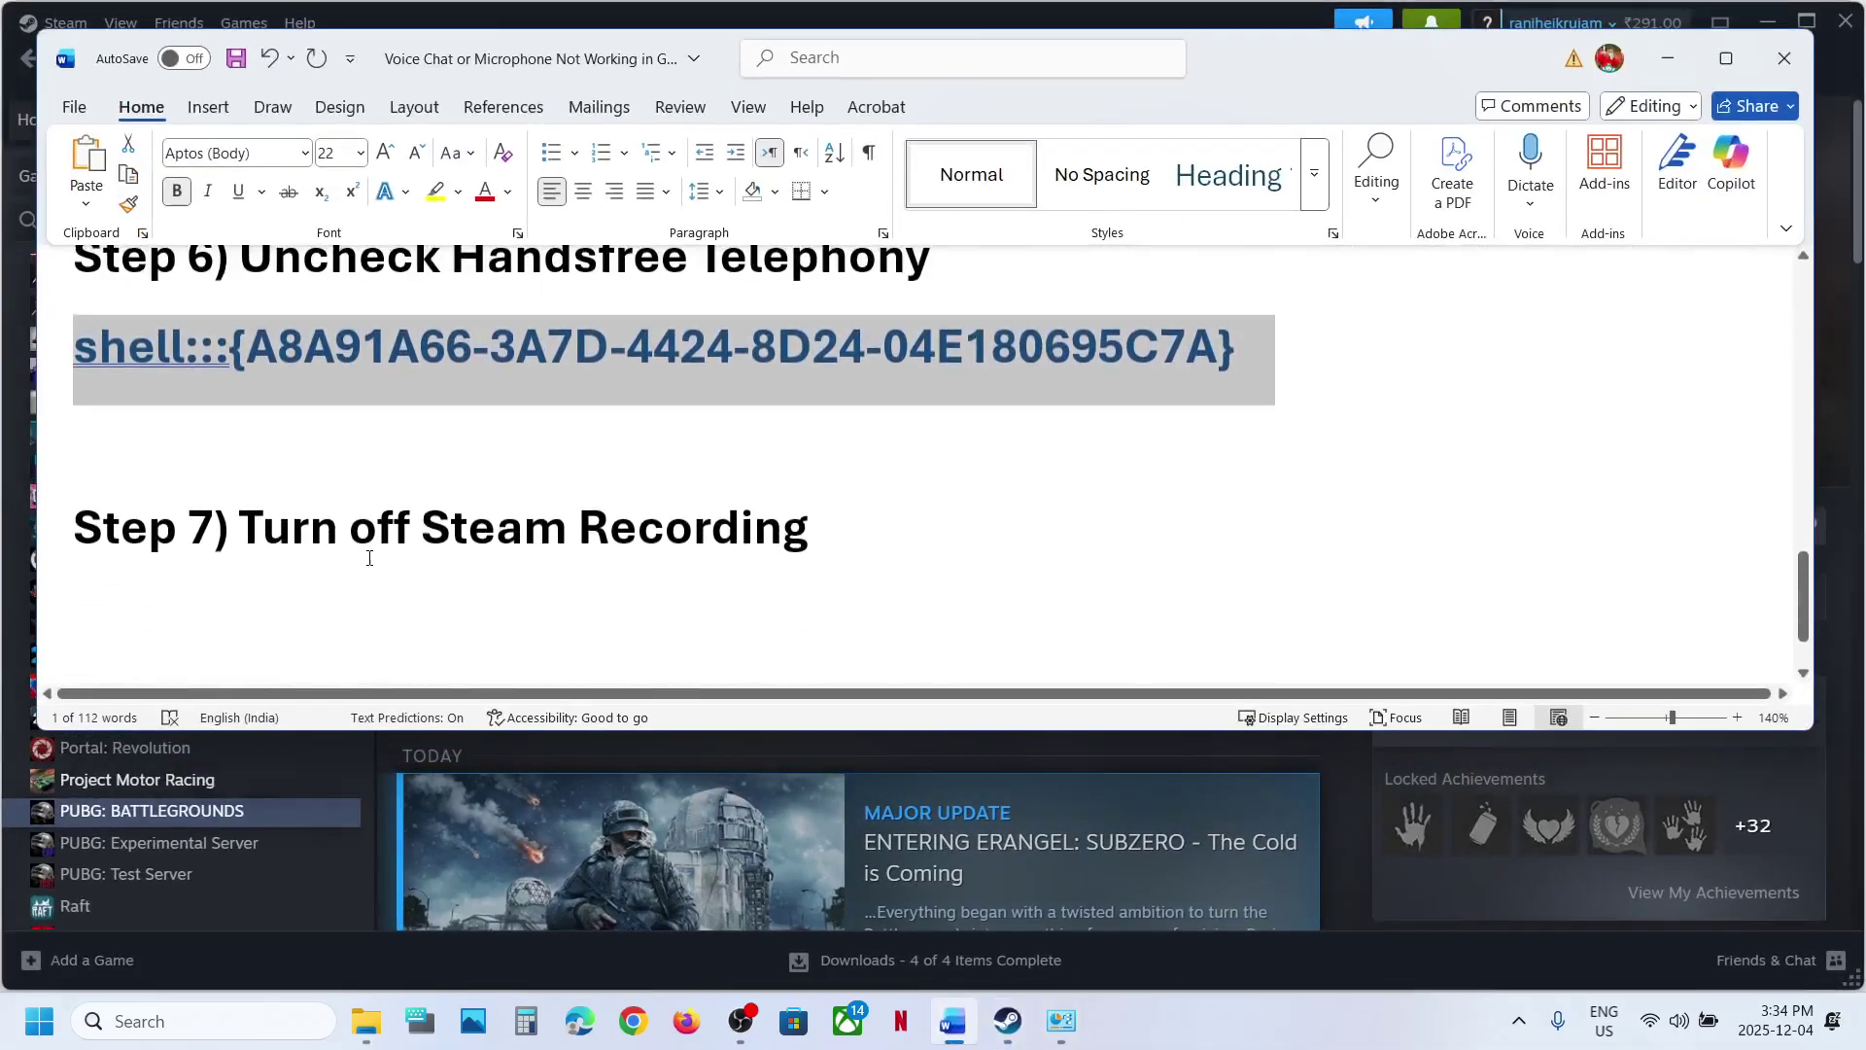
{"action": "left_click_drag", "start_coordinate": [280, 557], "coordinate": [837, 544]}
{"action": "left_click", "coordinate": [1668, 58]}
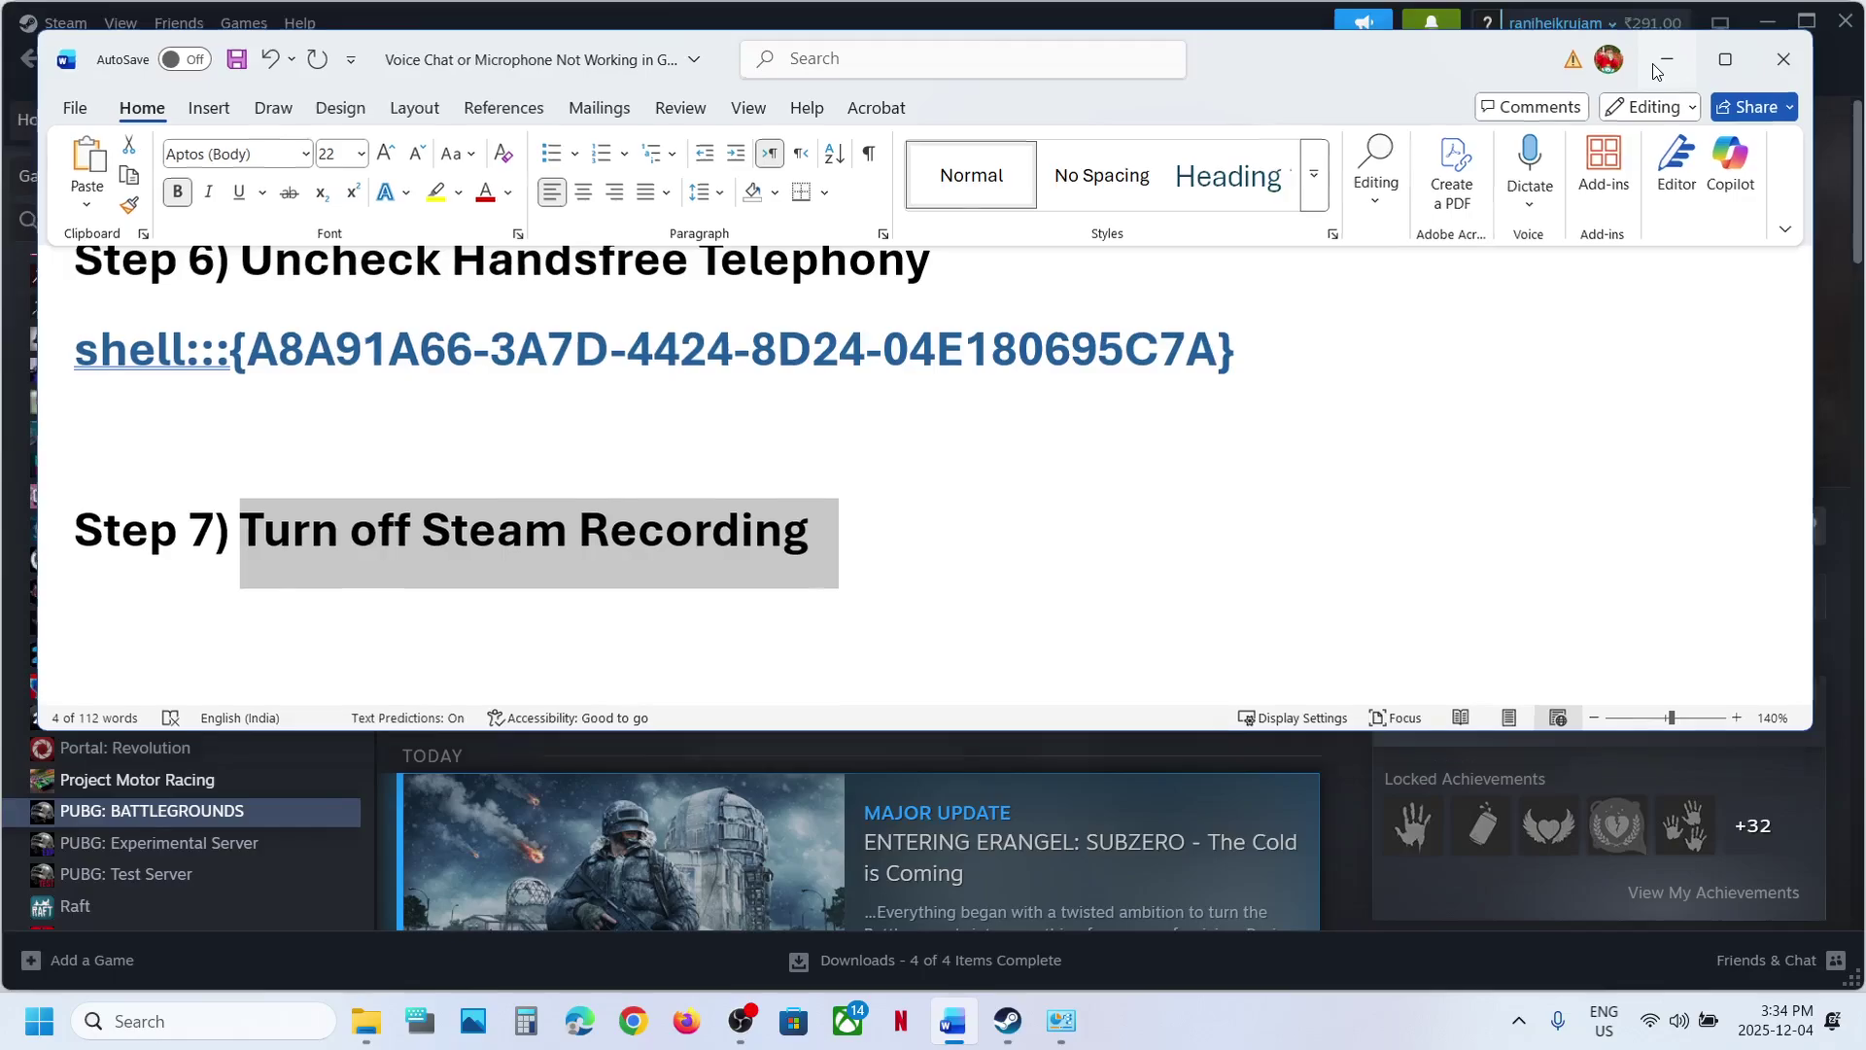
- Confirm PUBG: BATTLEGROUNDS game recording is set to Recording Off, then return to the guide
{"action": "right_click", "coordinate": [230, 817]}
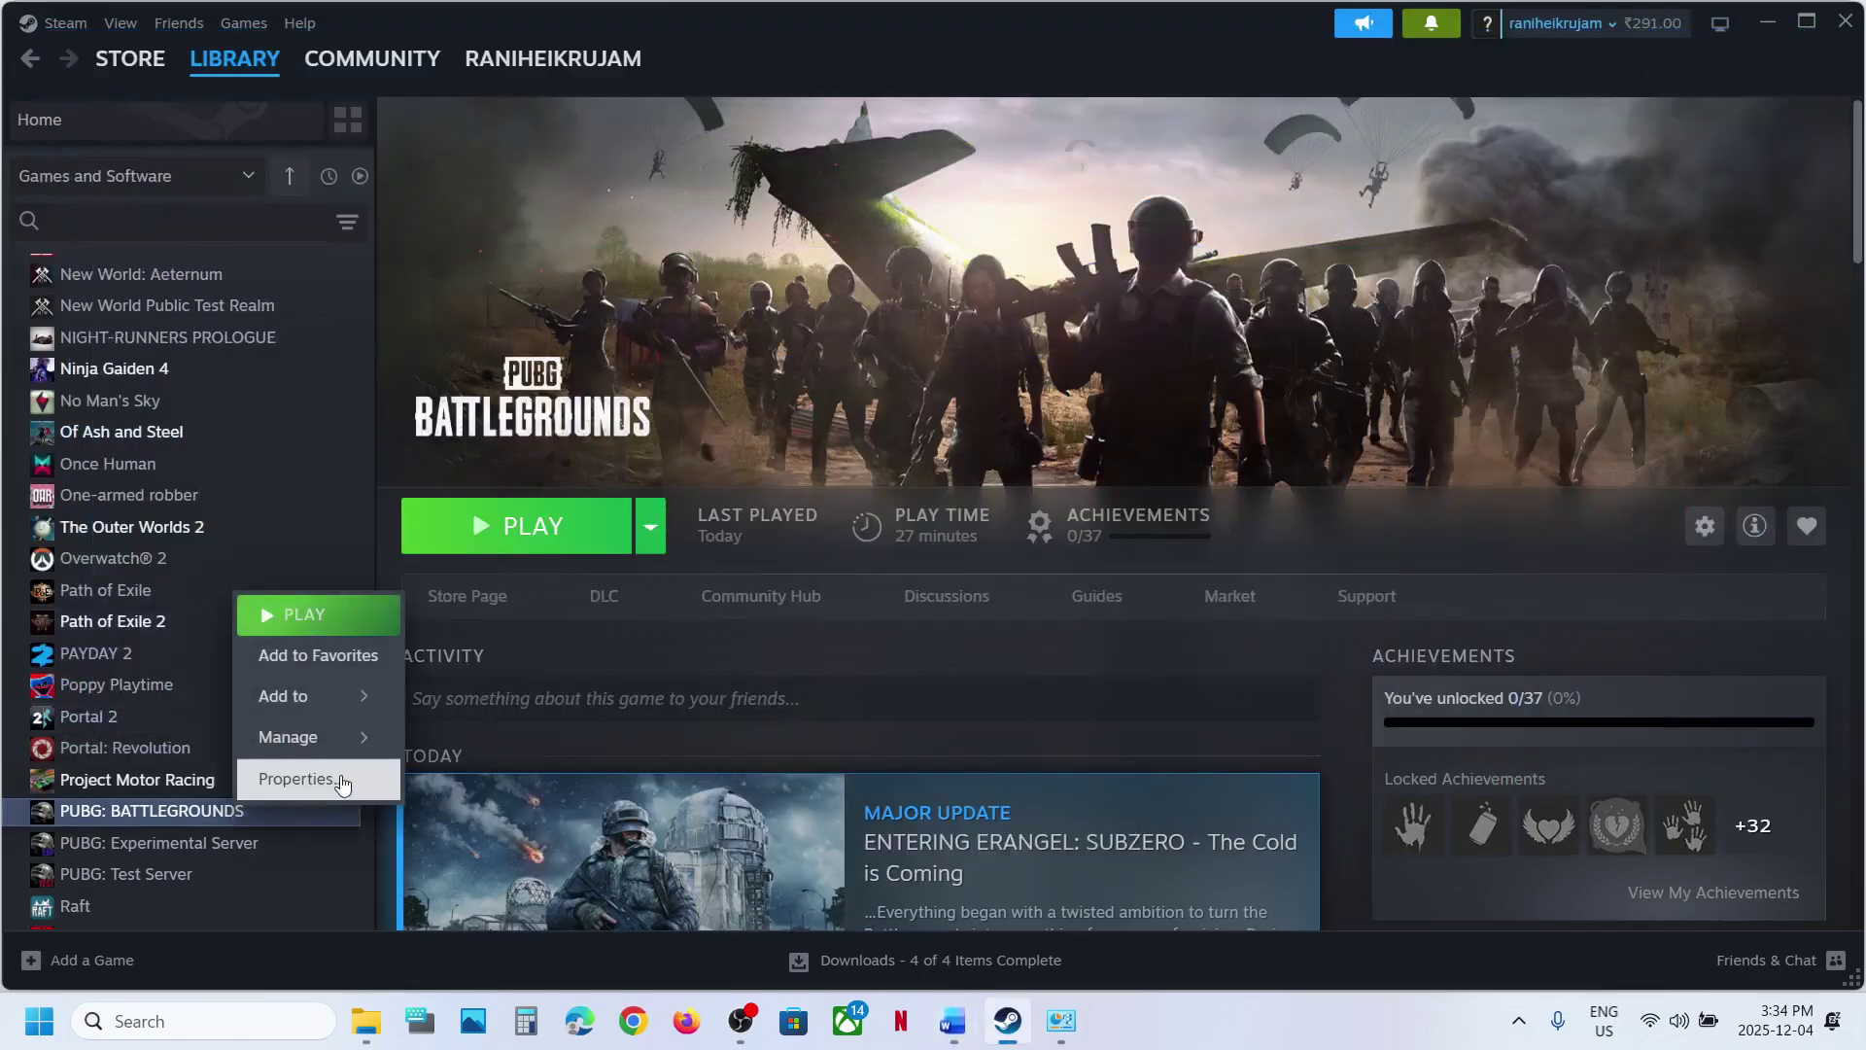
{"action": "left_click", "coordinate": [342, 783]}
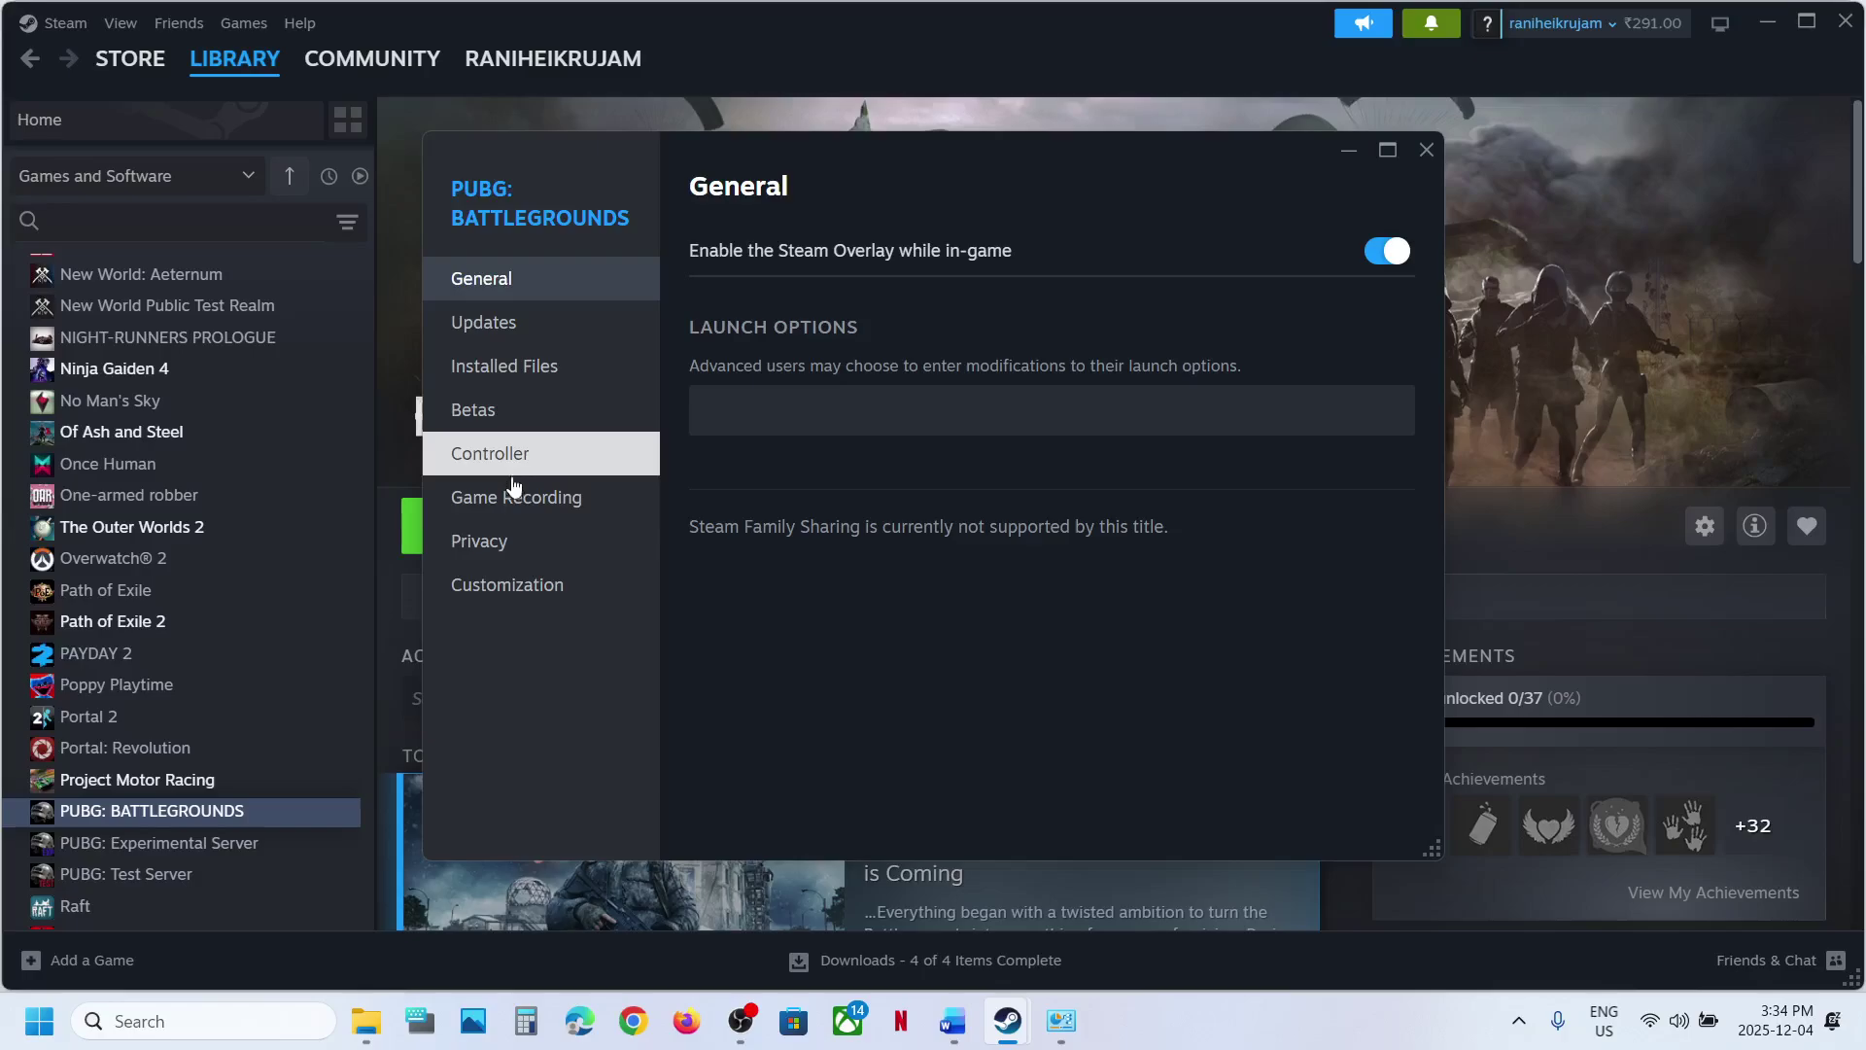
{"action": "left_click", "coordinate": [511, 498]}
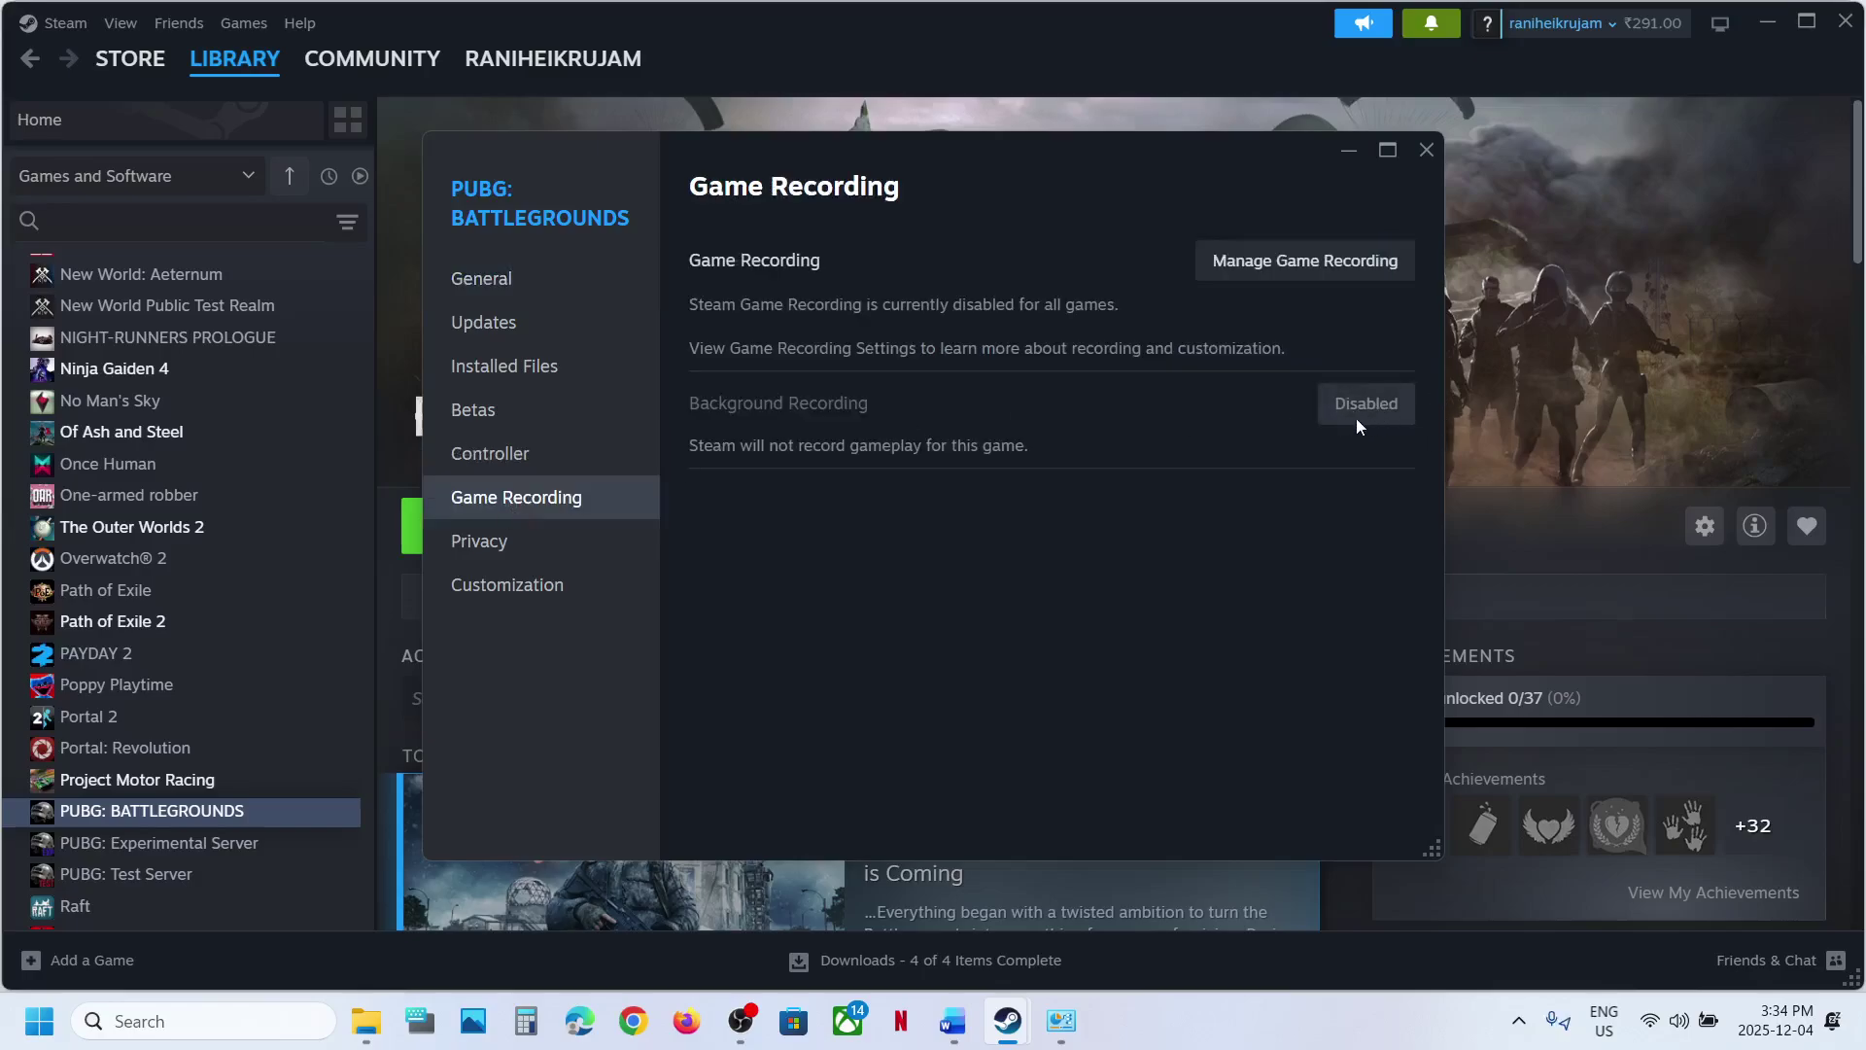
{"action": "left_click", "coordinate": [1312, 264]}
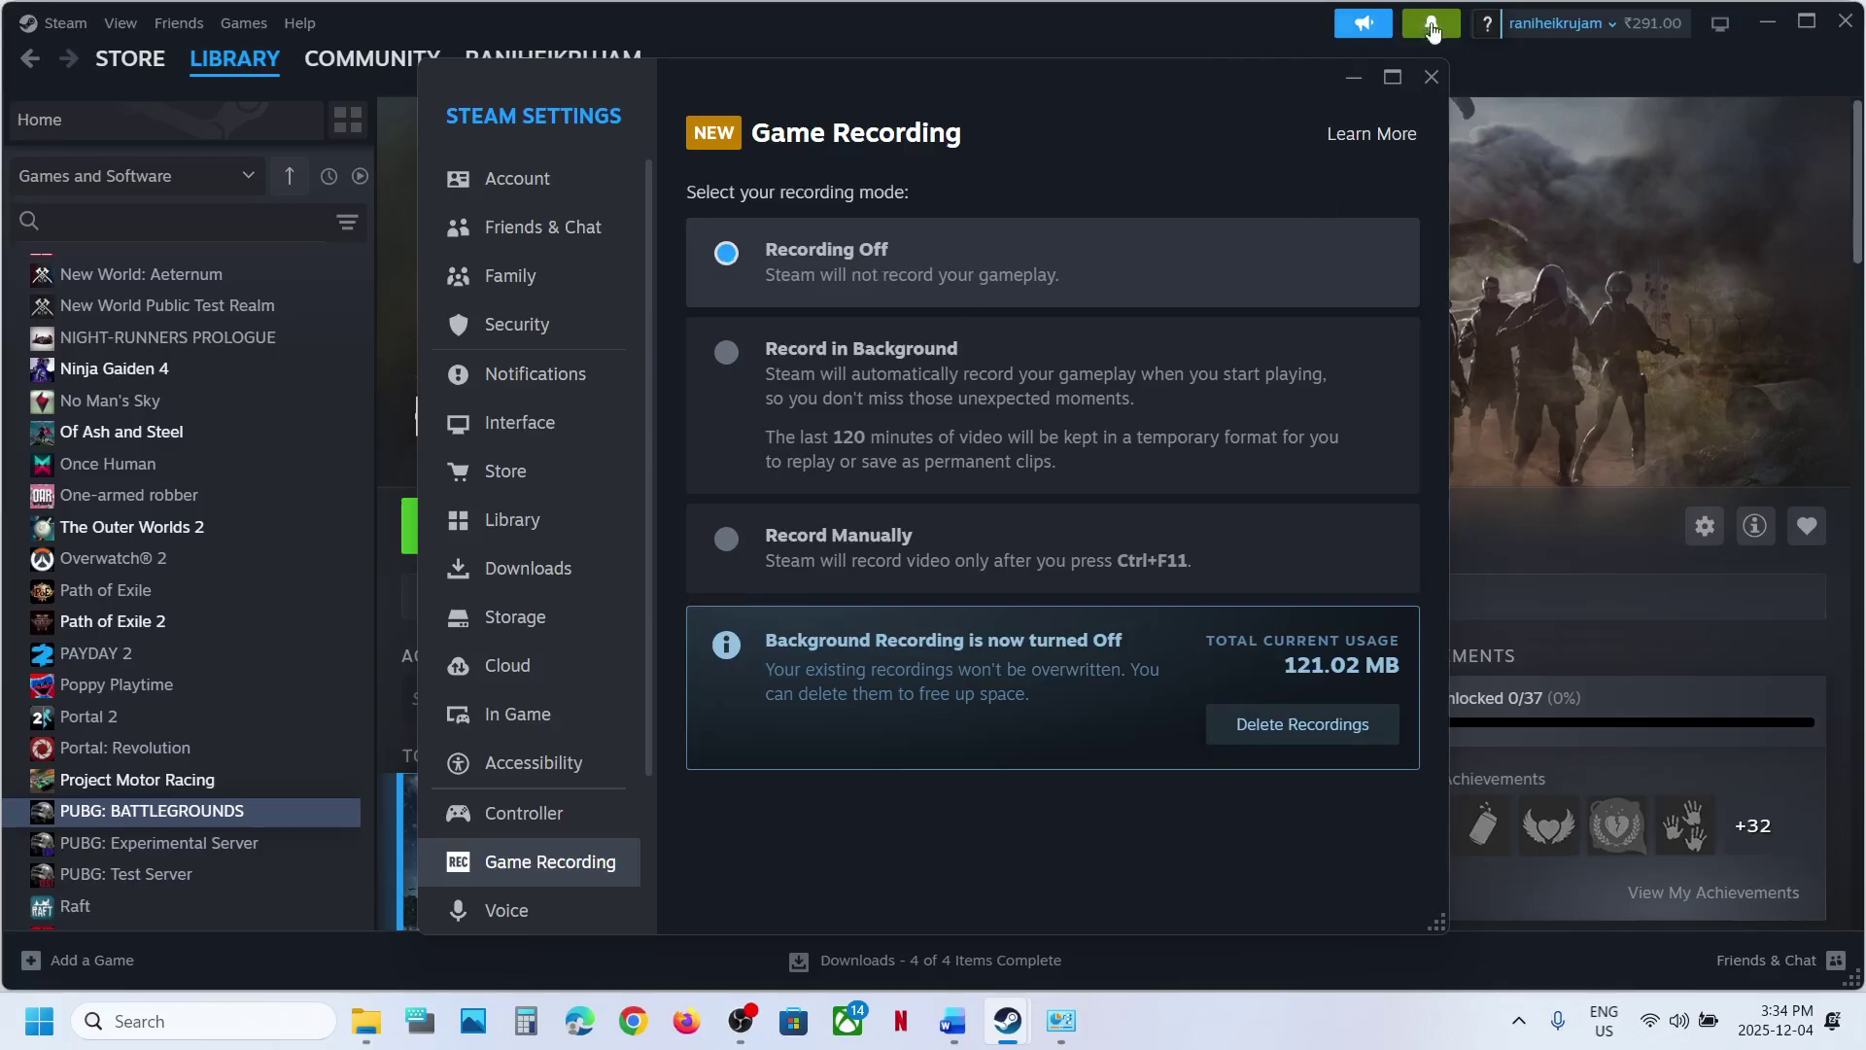
{"action": "left_click", "coordinate": [1431, 76]}
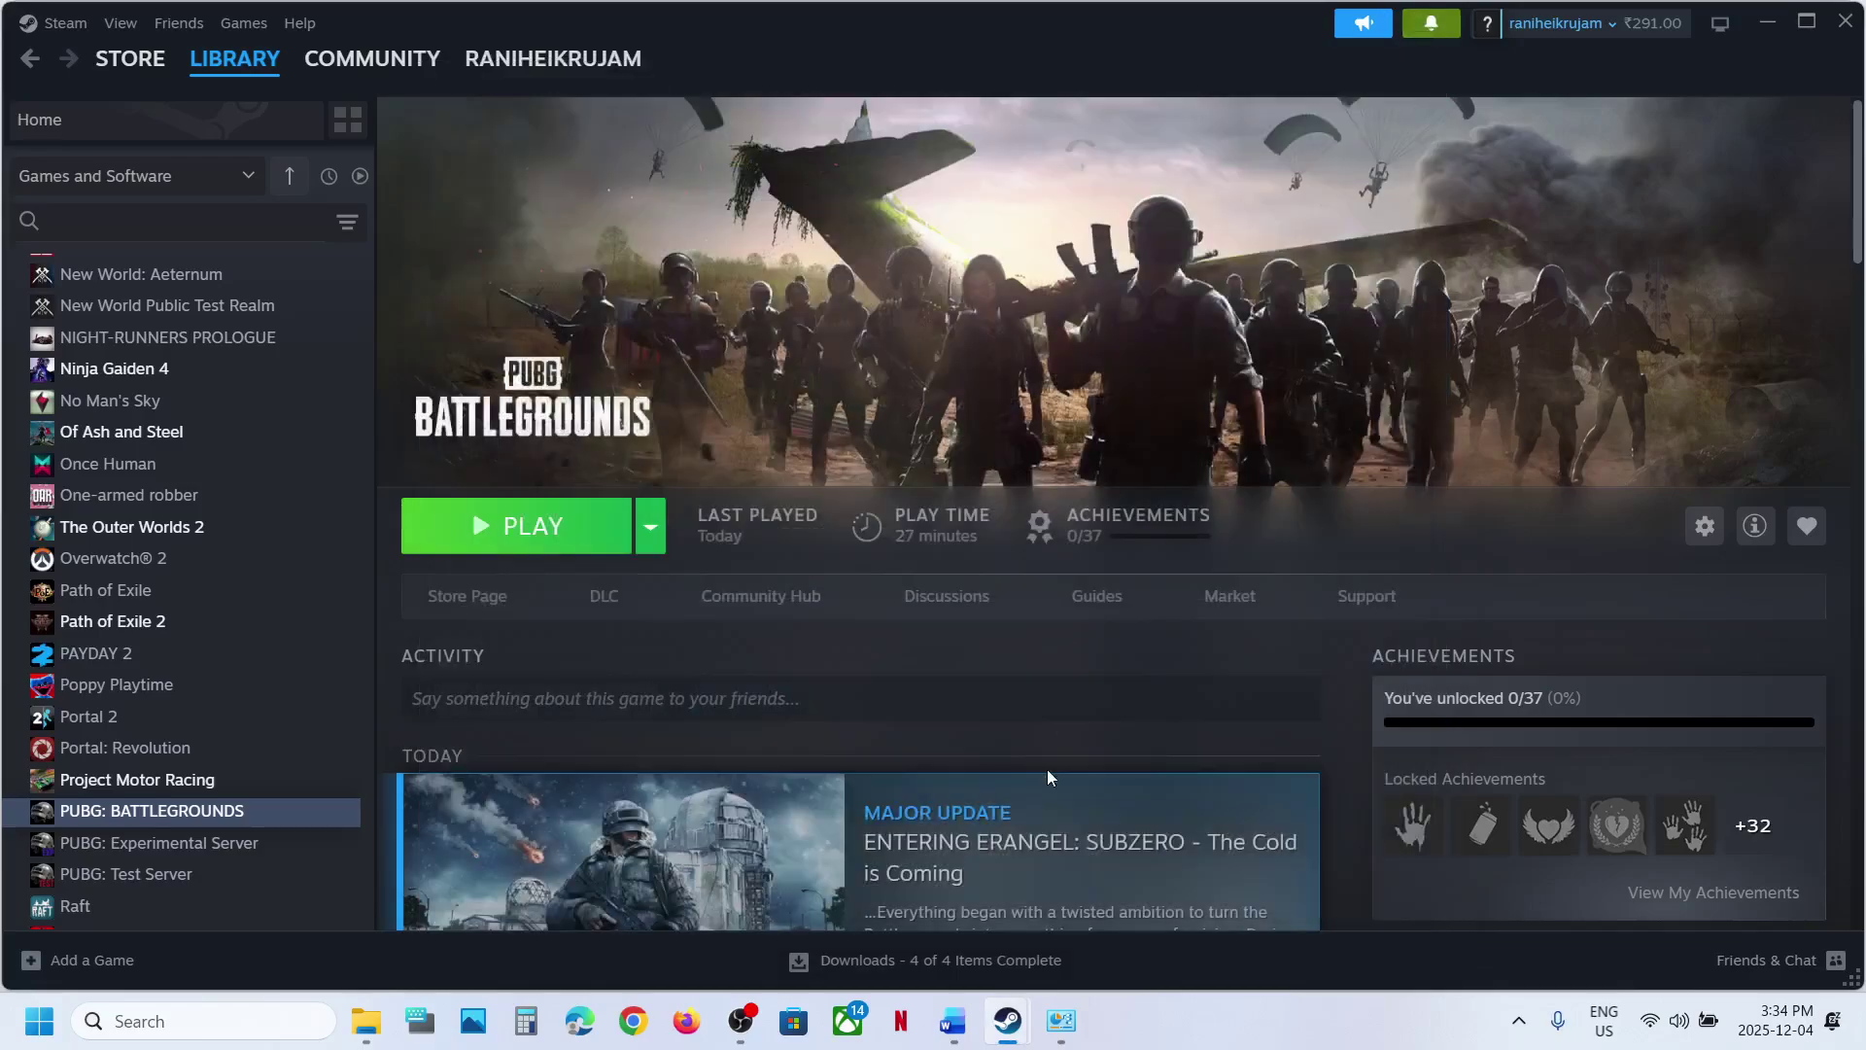
{"action": "left_click", "coordinate": [957, 1022]}
{"action": "scroll", "coordinate": [678, 512], "scroll_direction": "down", "scroll_amount": 1}
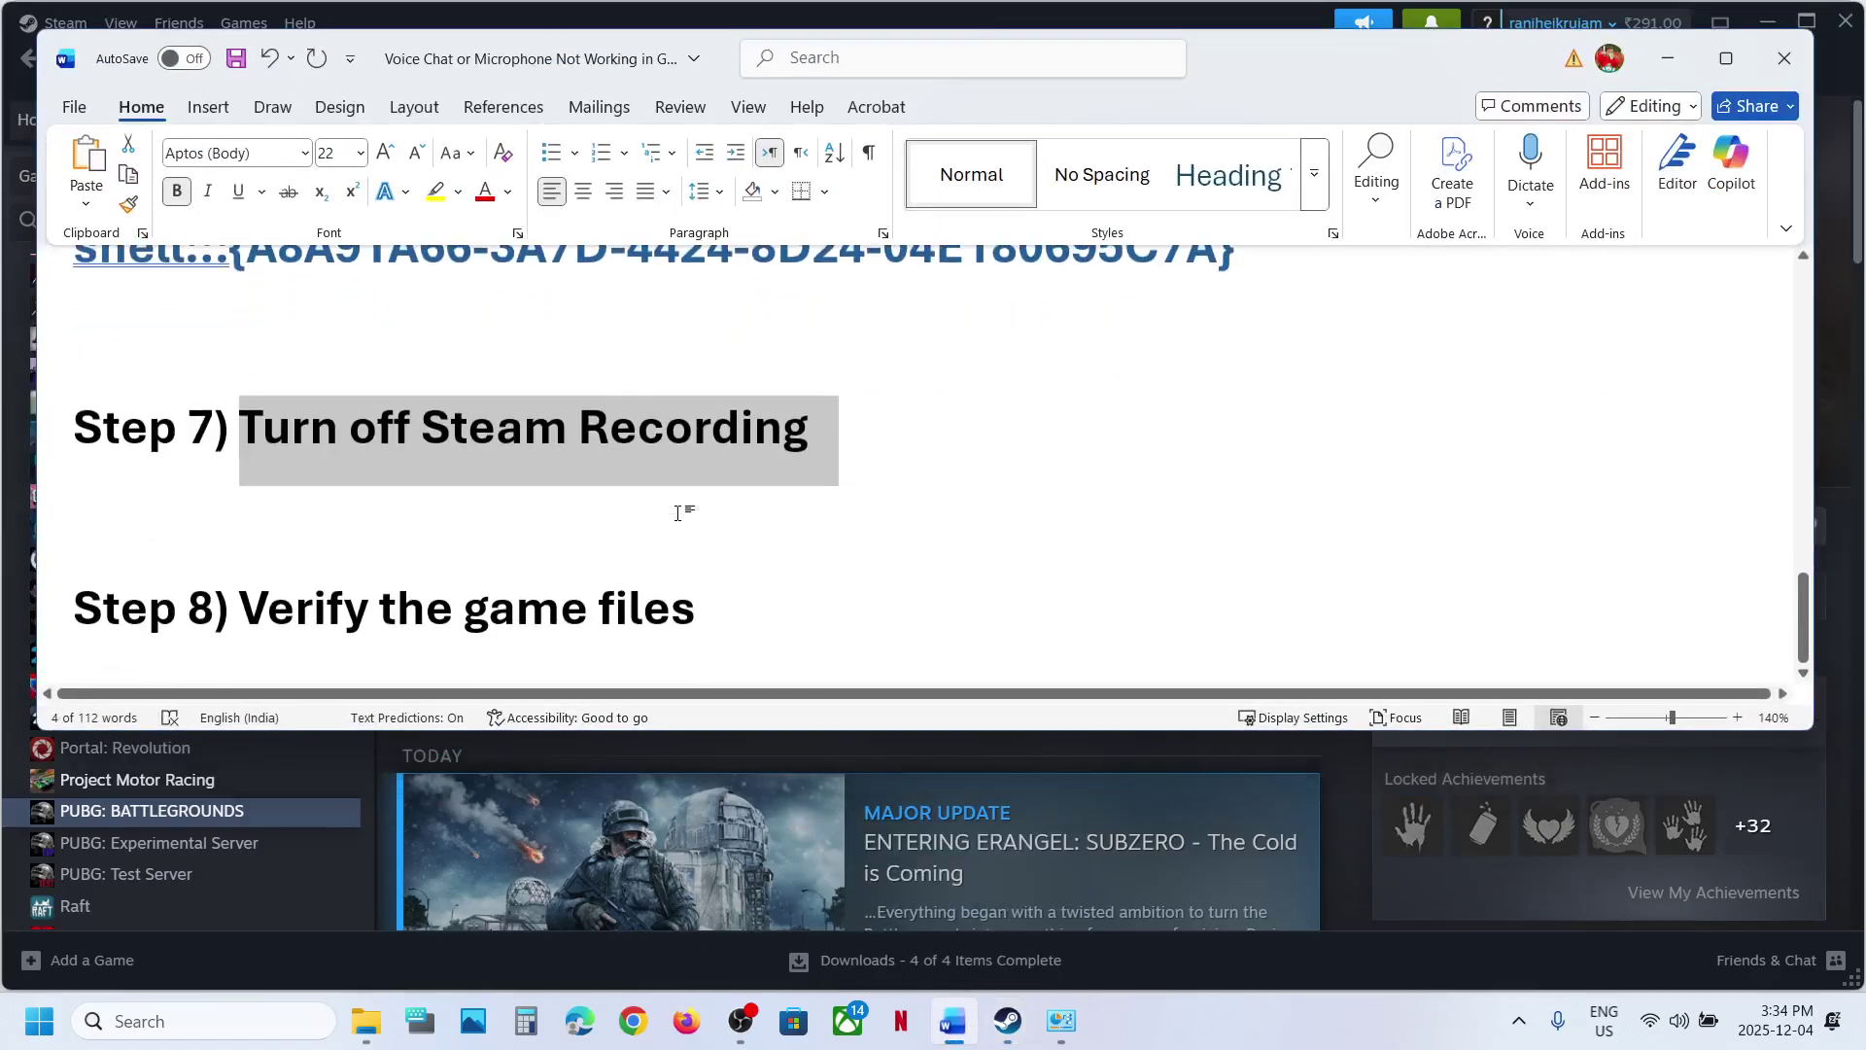
{"action": "left_click_drag", "start_coordinate": [239, 607], "coordinate": [729, 608]}
{"action": "left_click", "coordinate": [1345, 779]}
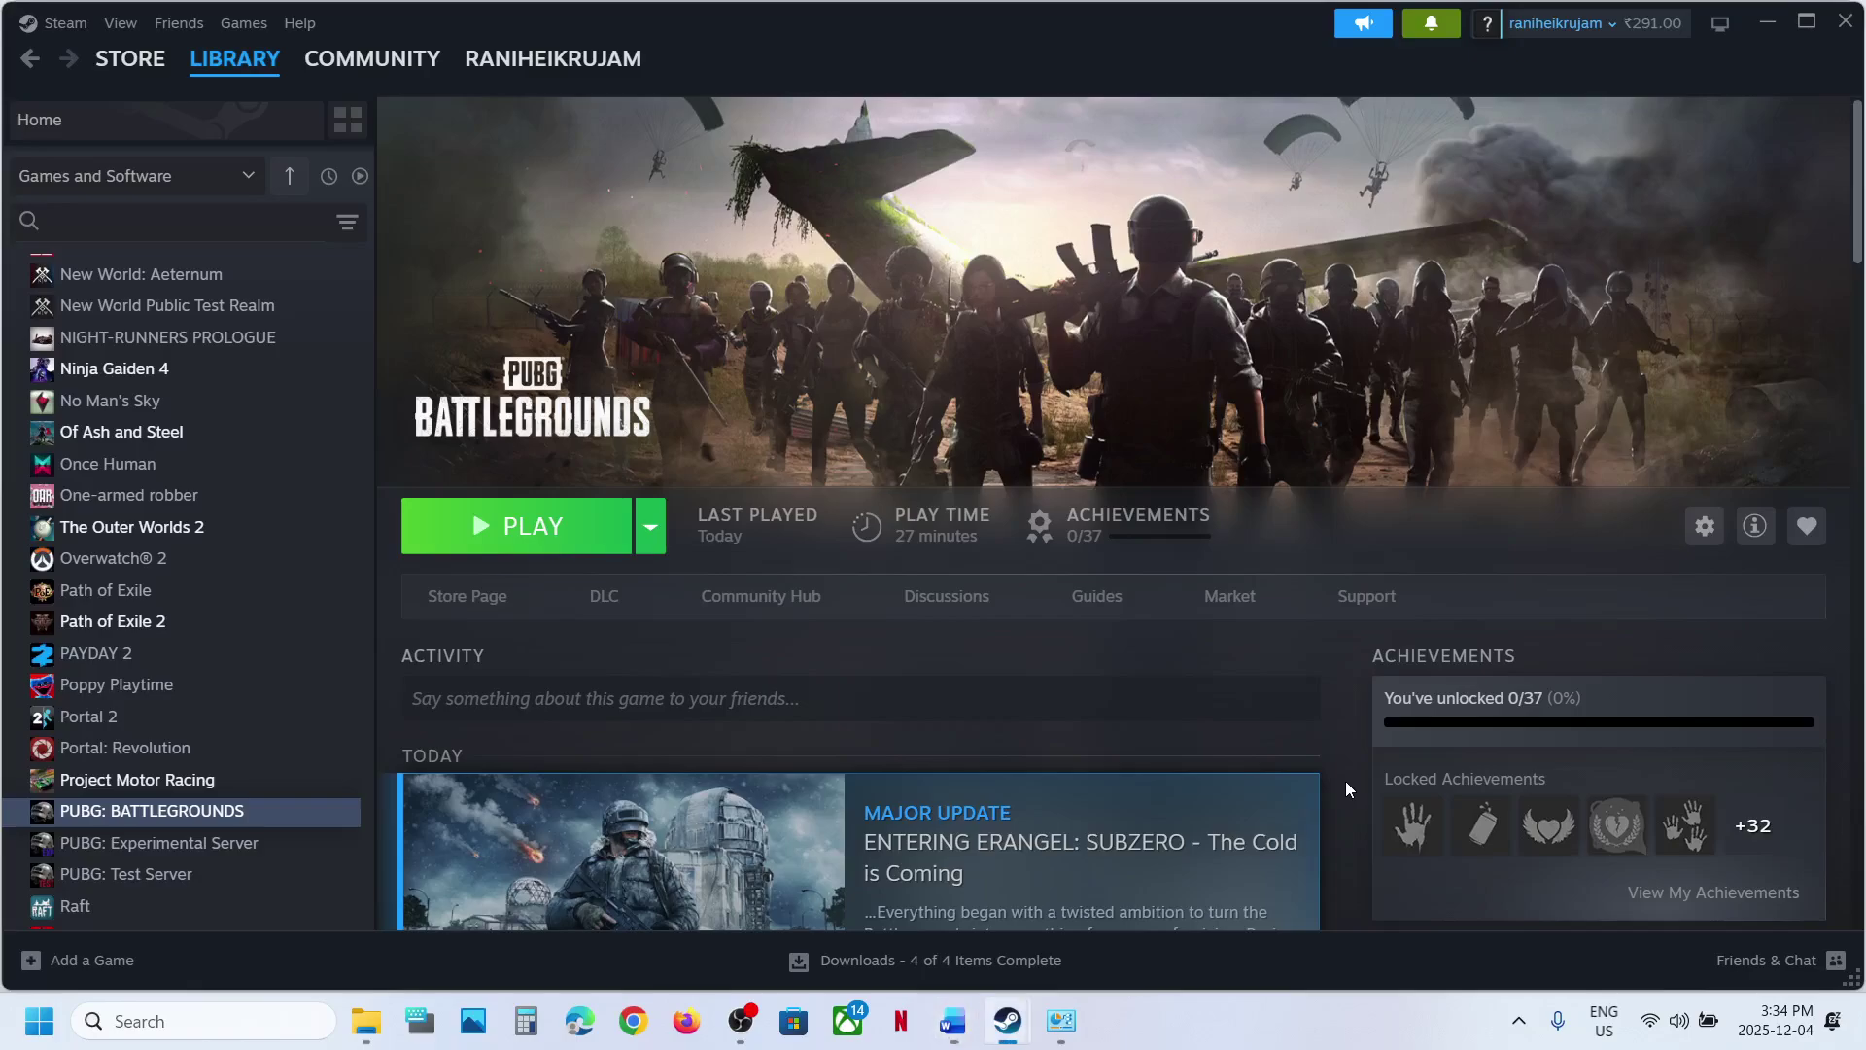
{"action": "right_click", "coordinate": [199, 811]}
{"action": "left_click", "coordinate": [272, 789]}
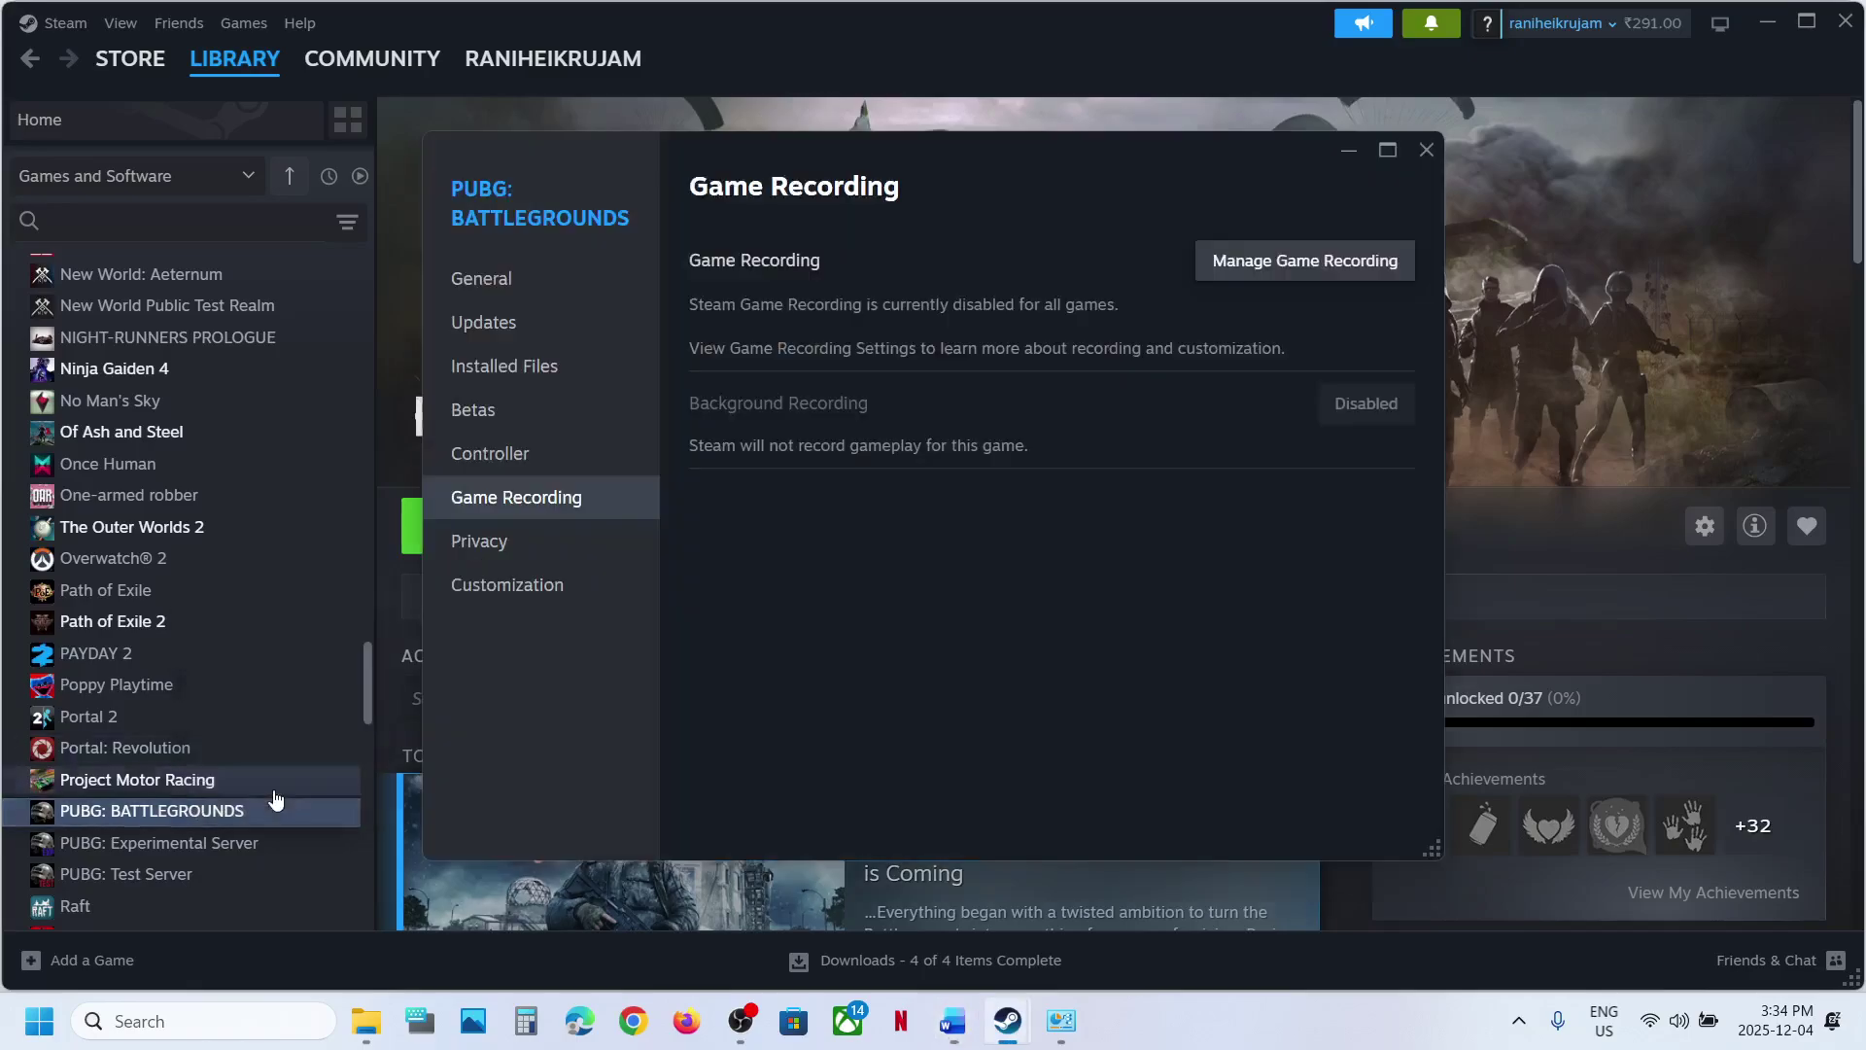
{"action": "left_click", "coordinate": [505, 365]}
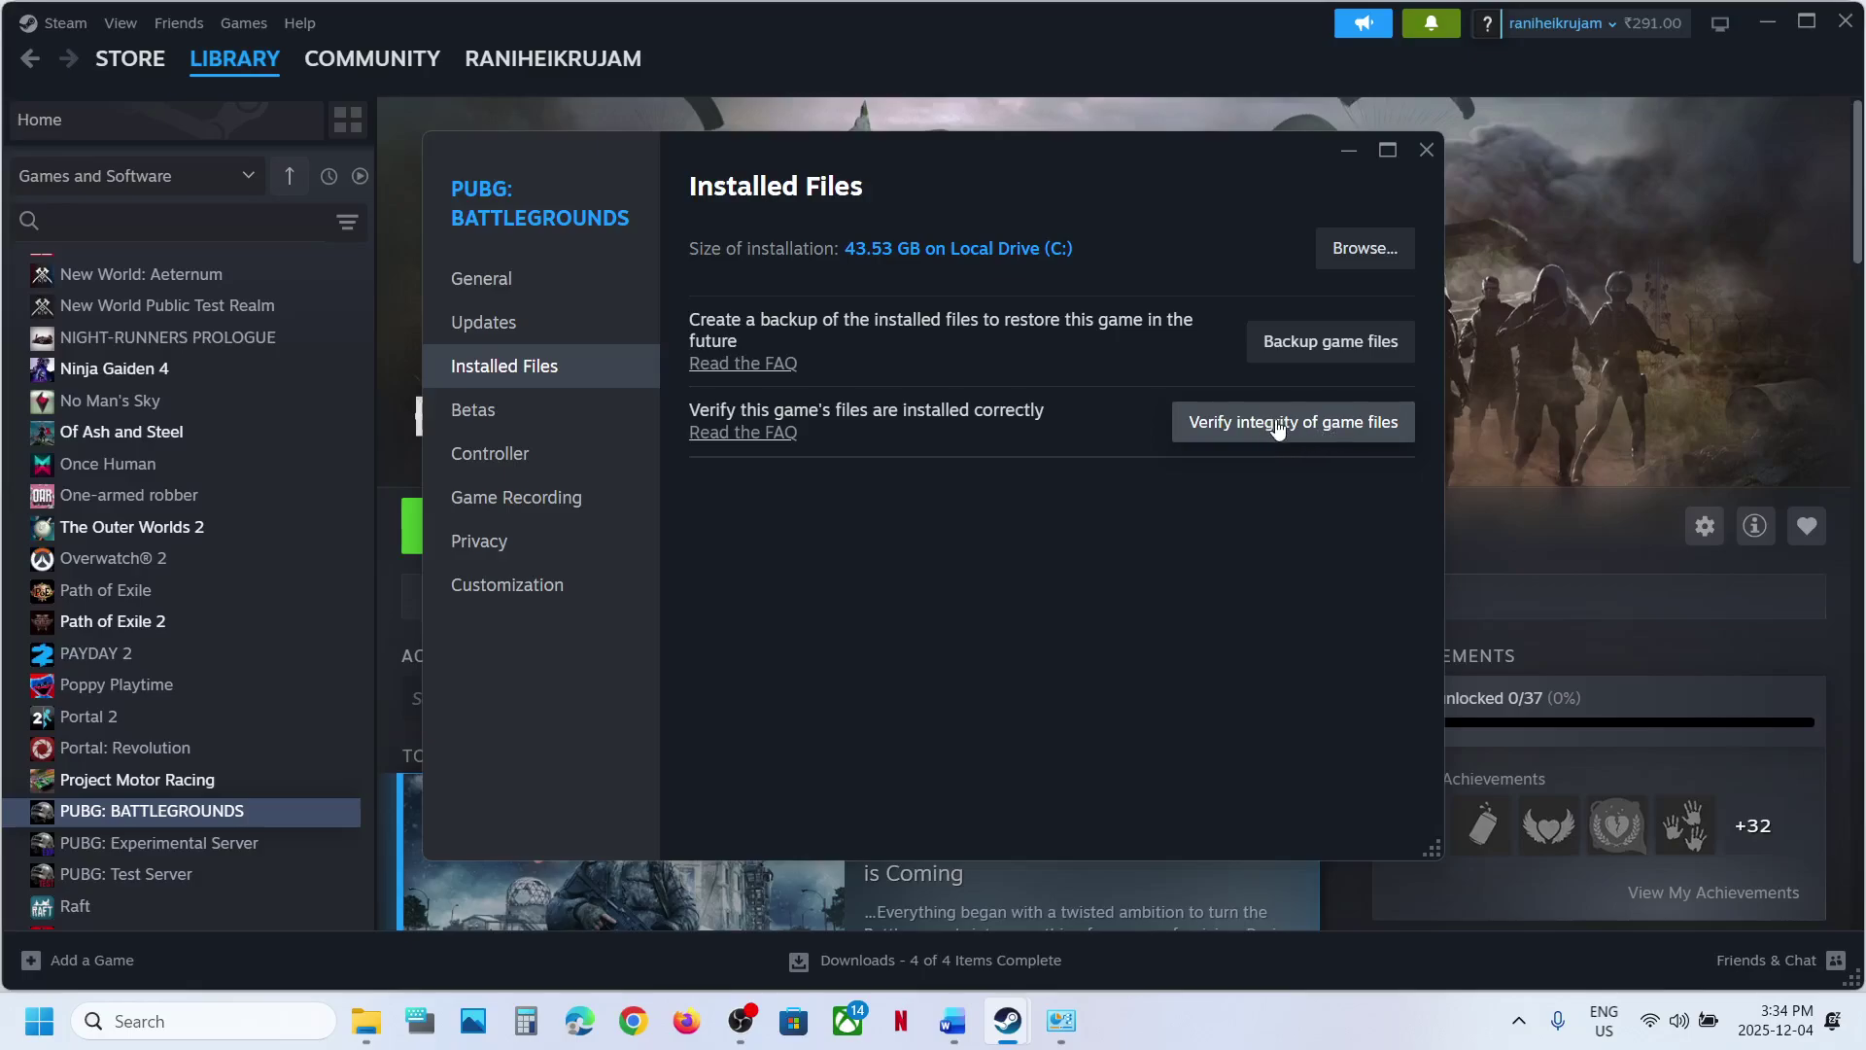
{"action": "left_click", "coordinate": [1426, 151]}
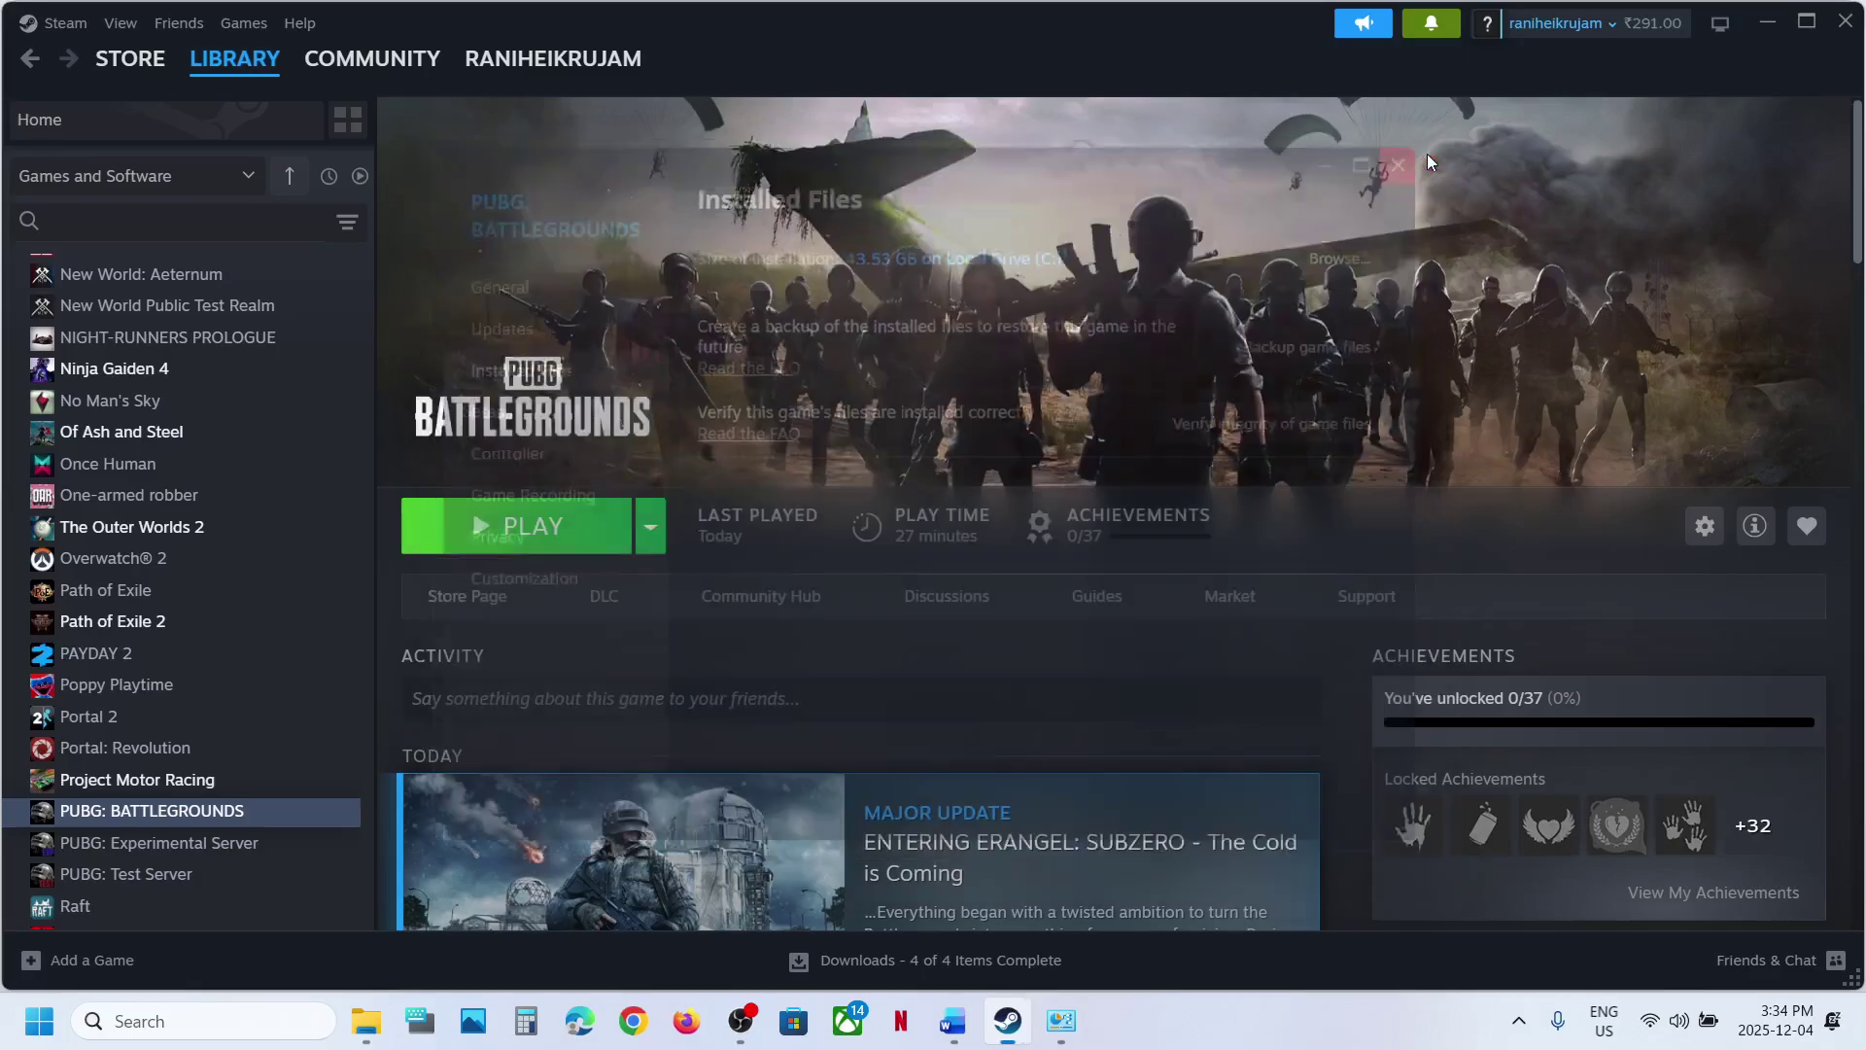